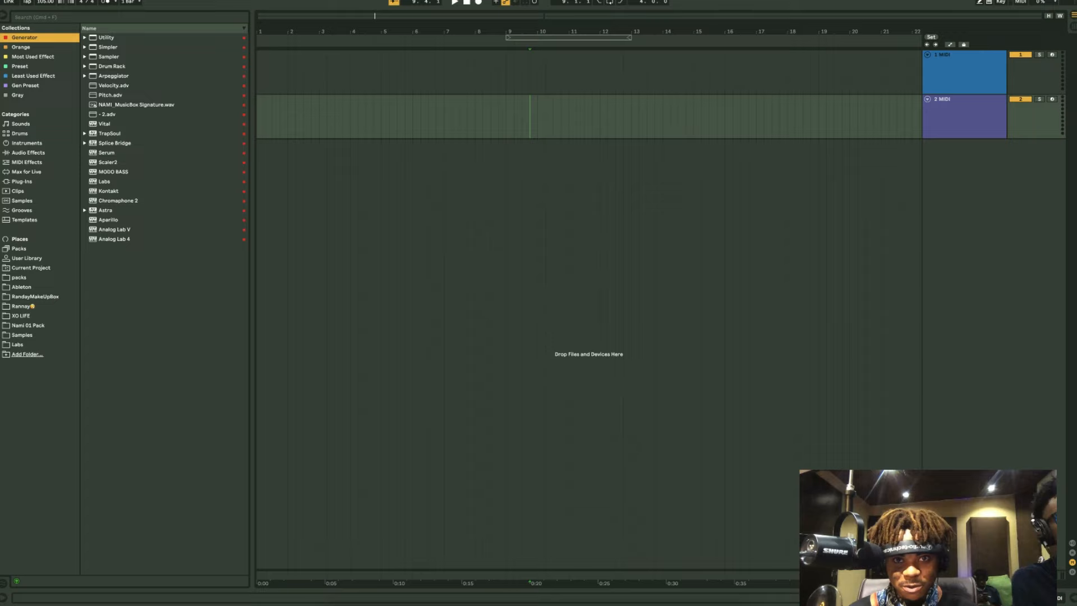
- Insert an audio track below the two MIDI tracks
click(937, 90)
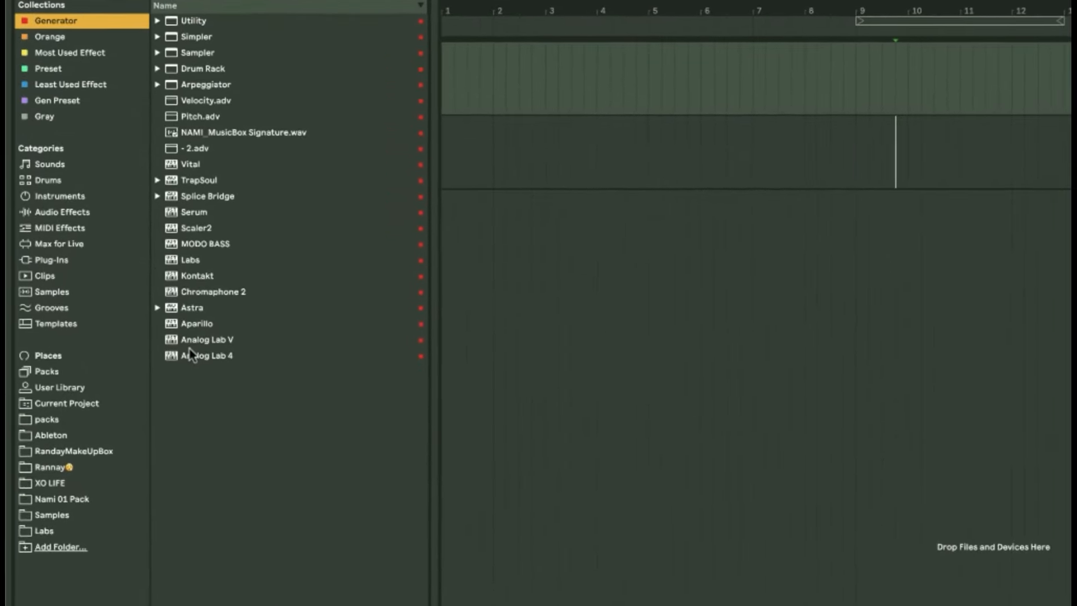
click(940, 178)
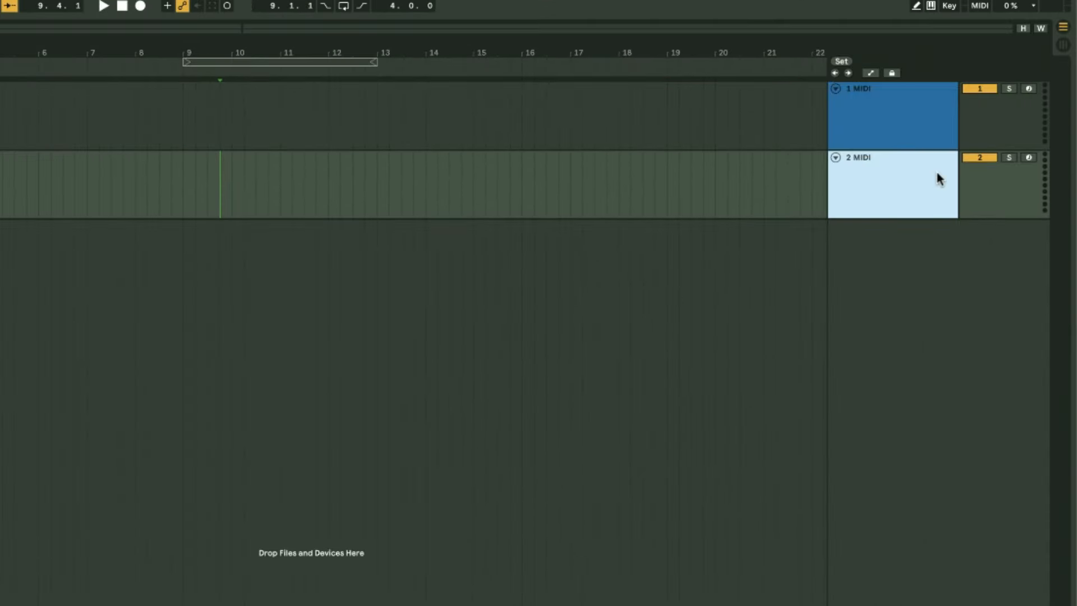
click(904, 117)
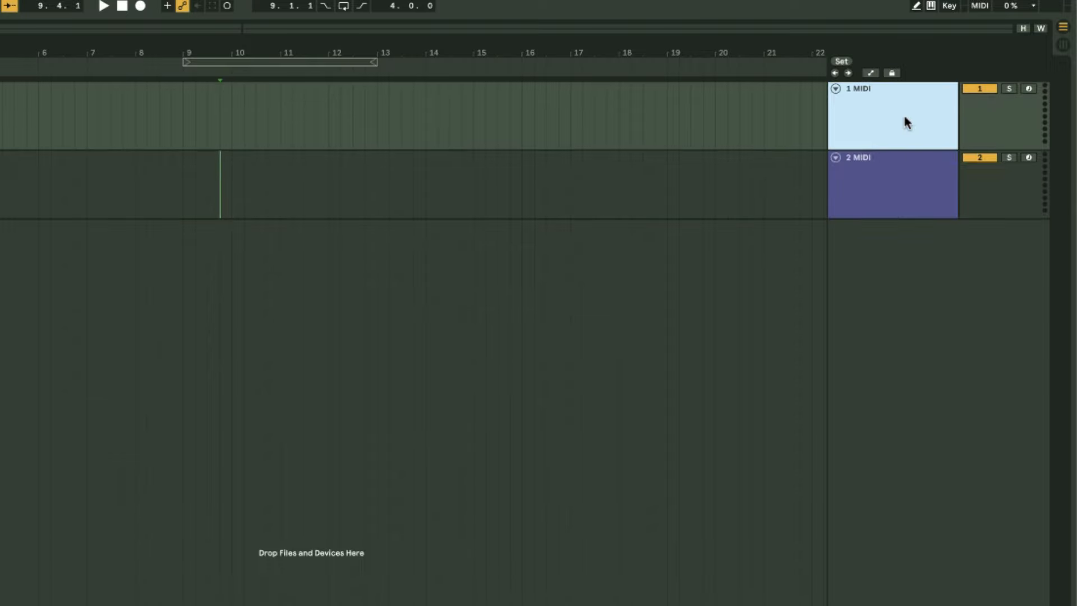
right_click(871, 247)
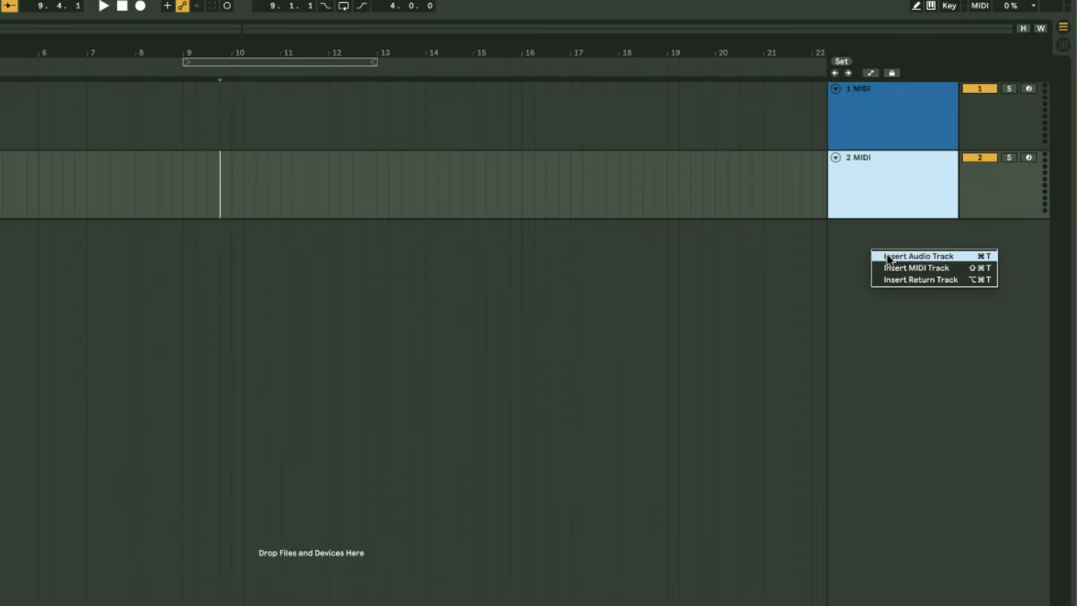
click(883, 253)
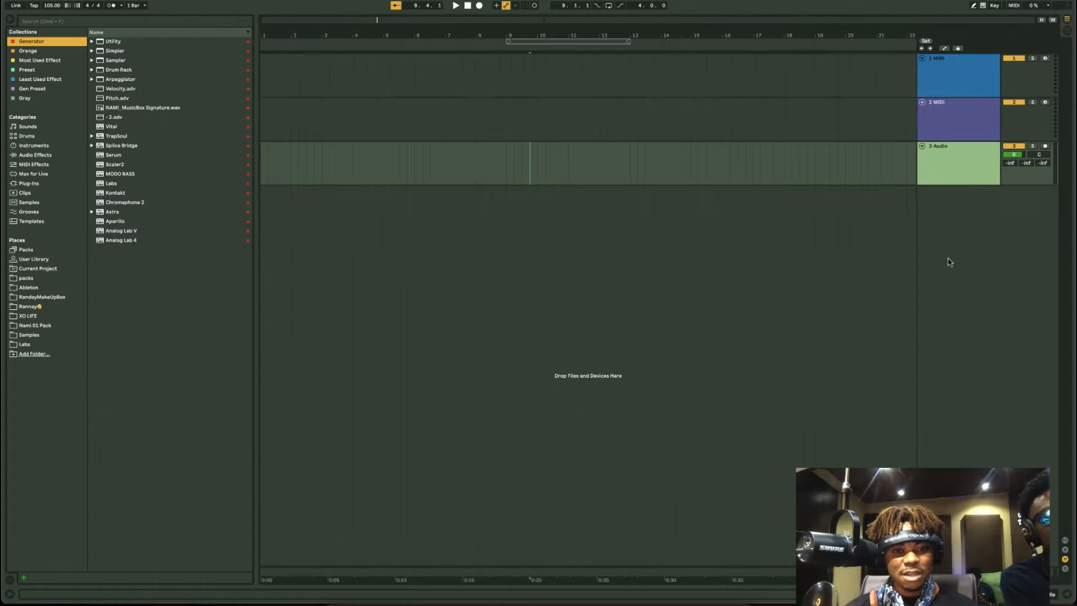
- View the empty set in Session View, return to Arrangement View, and select the audio and MIDI tracks in turn
key(Tab)
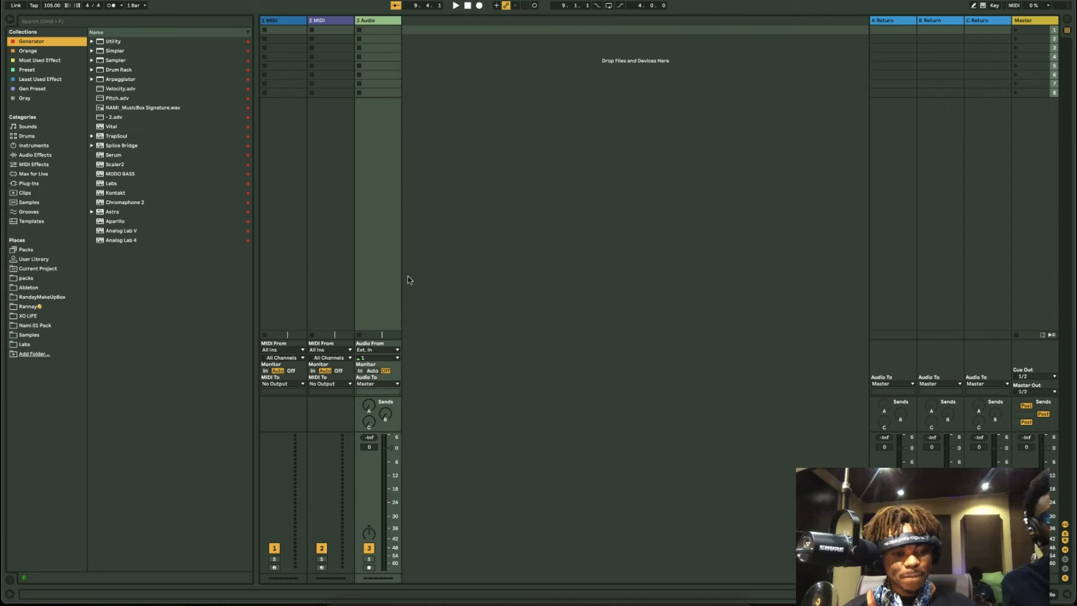
key(Tab)
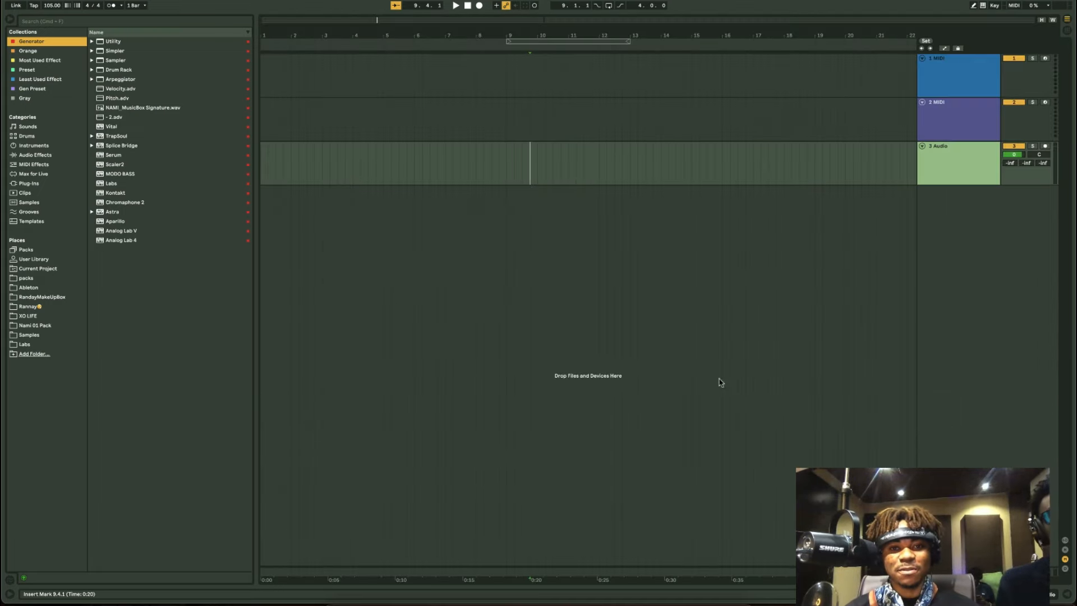
click(967, 150)
click(955, 121)
click(947, 85)
click(949, 123)
click(956, 174)
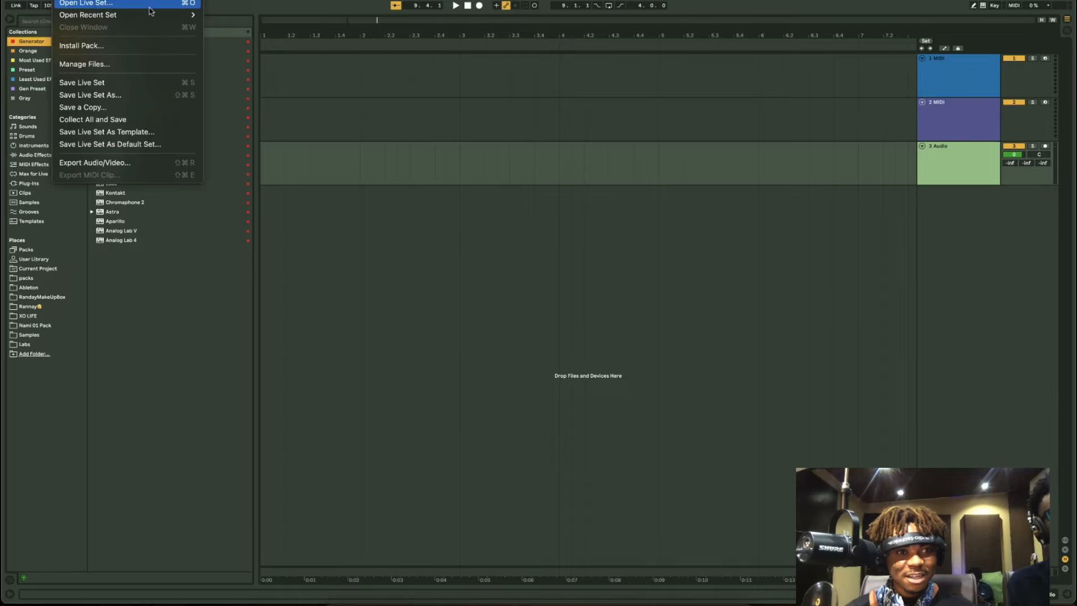
- Open a recent Live Set, discarding the changes to the untitled set
key(Down)
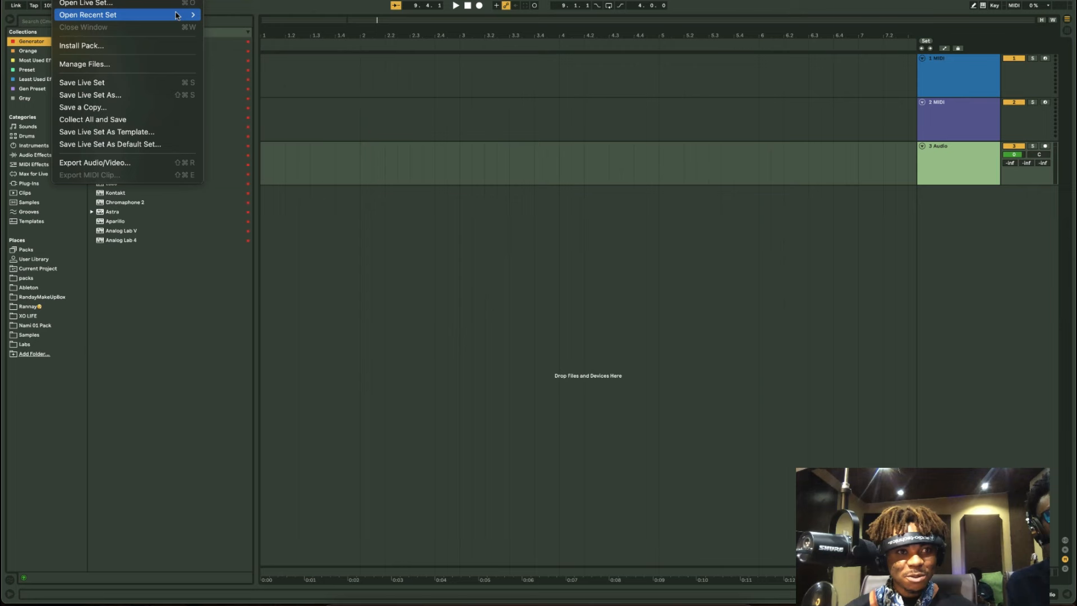
key(Right)
click(227, 17)
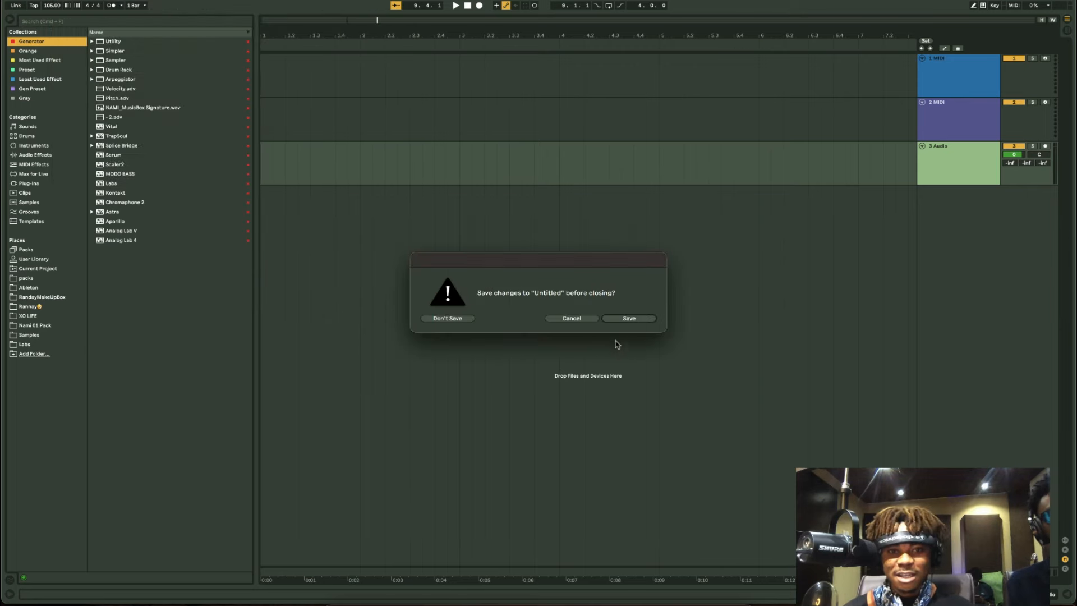
click(455, 318)
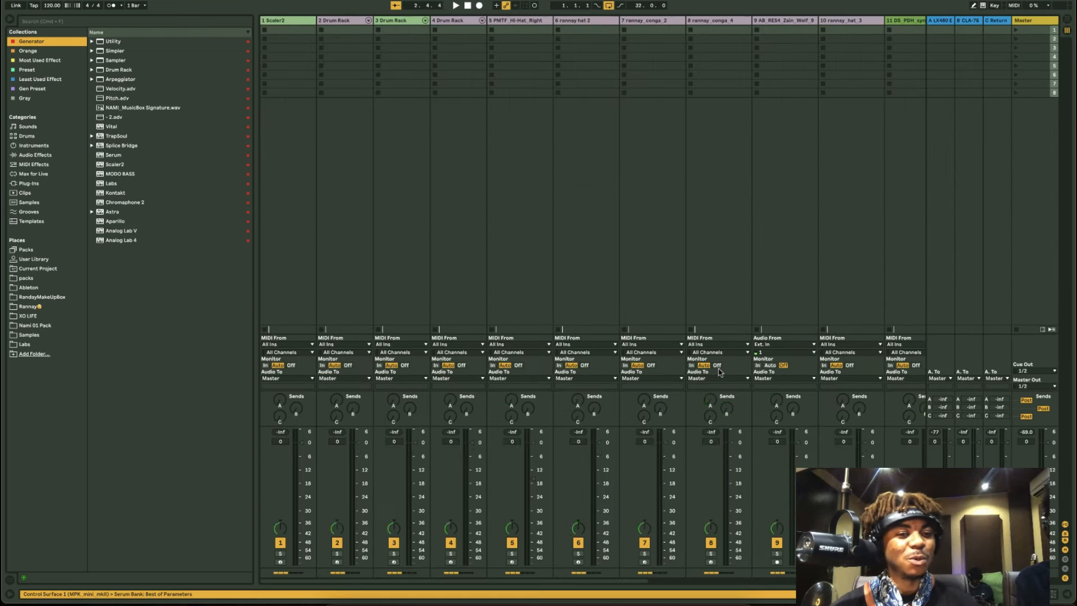
- Look over the loaded set's mixer channels and its clips in Arrangement View
click(678, 187)
click(569, 189)
click(511, 202)
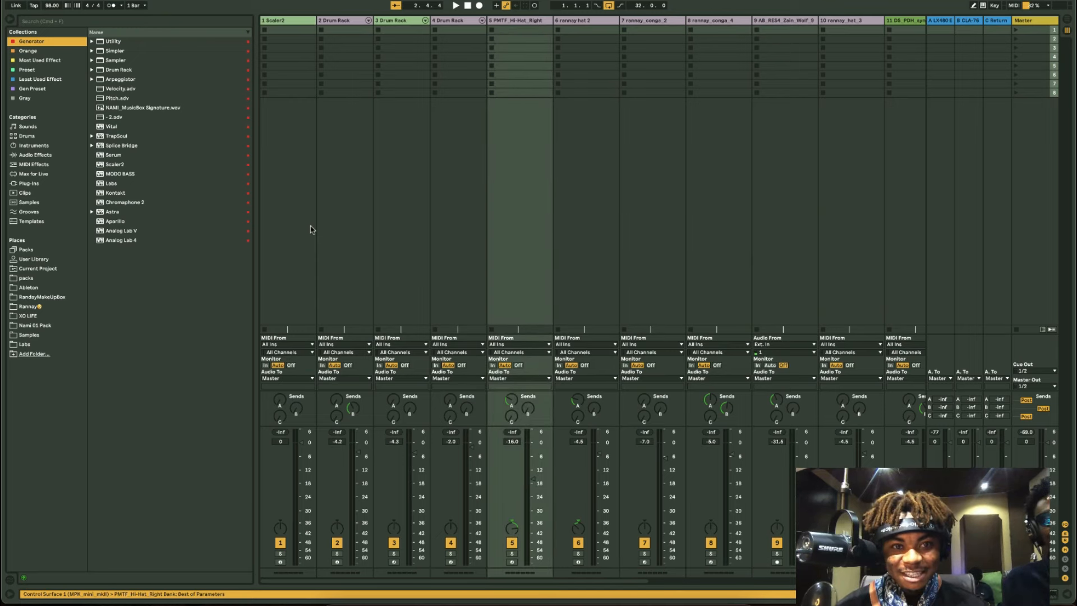
scroll(701, 273, right, 10)
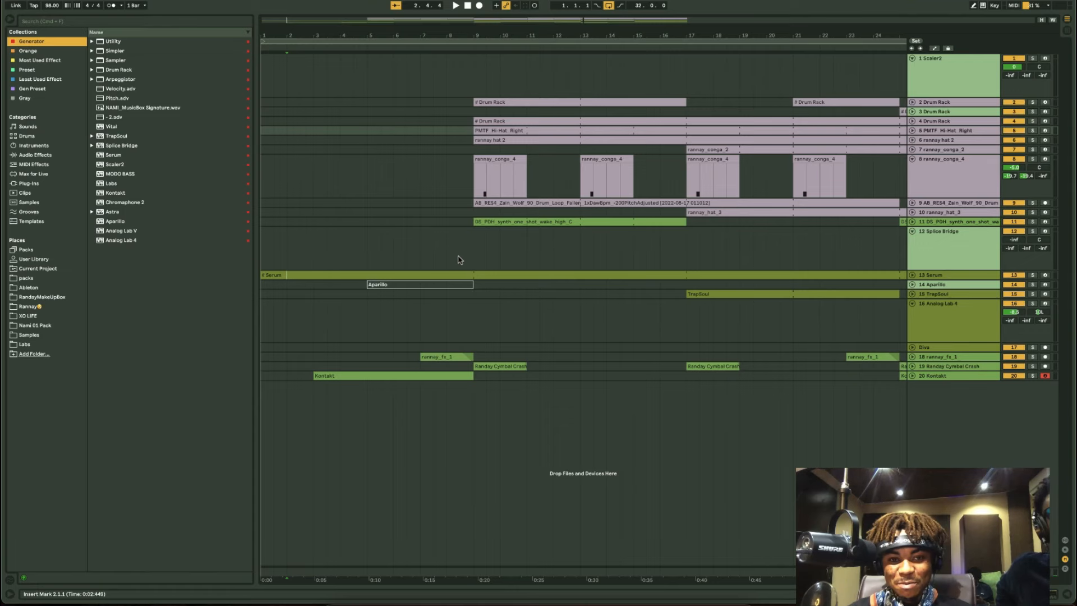
scroll(458, 260, up, 5)
scroll(459, 259, left, 8)
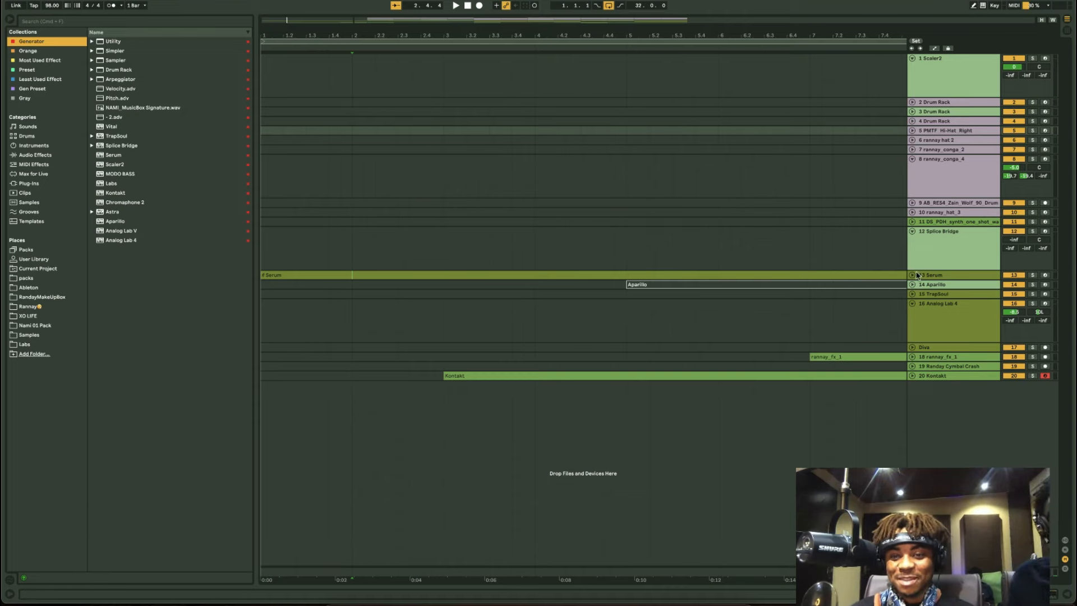
- Fold the Analog Lab 4 track and select the Serum track
click(911, 303)
click(918, 276)
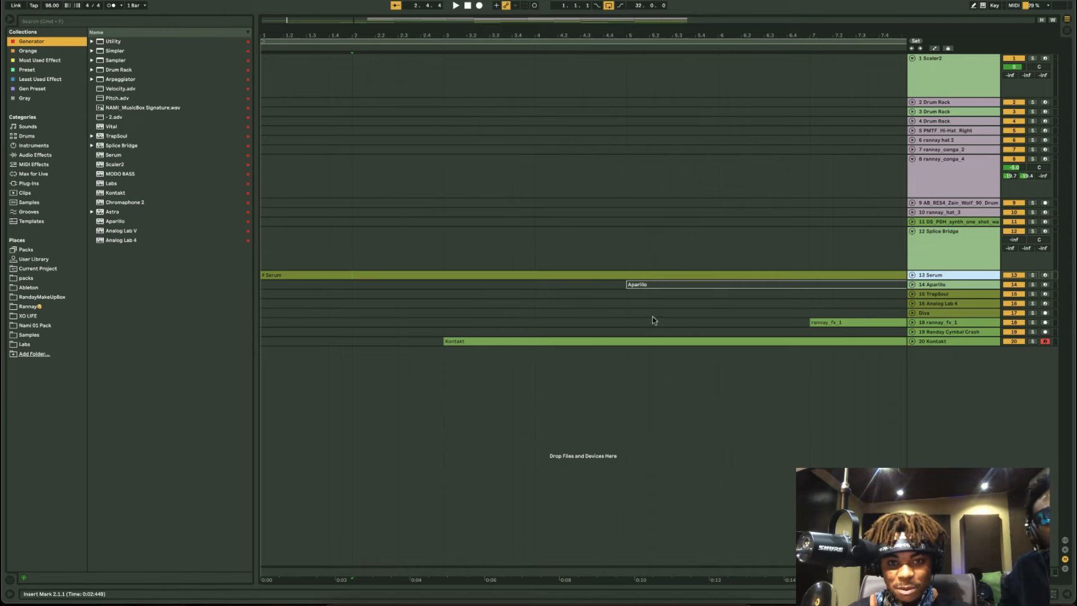
key(minus)
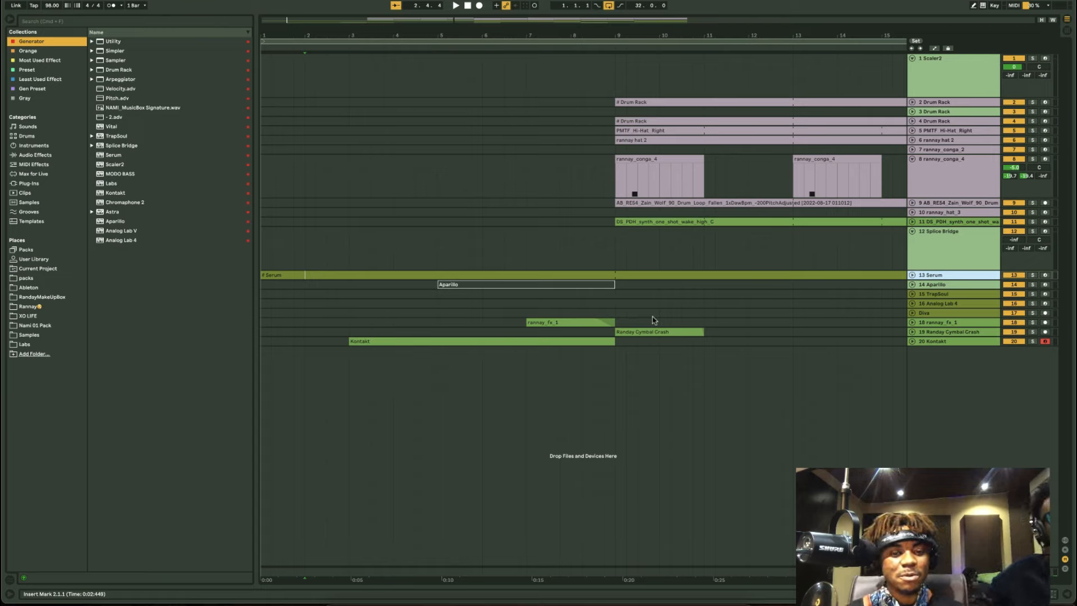
- Inspect the Diva track and its synth plug-in window, hiding the window and folding the track when done
click(935, 315)
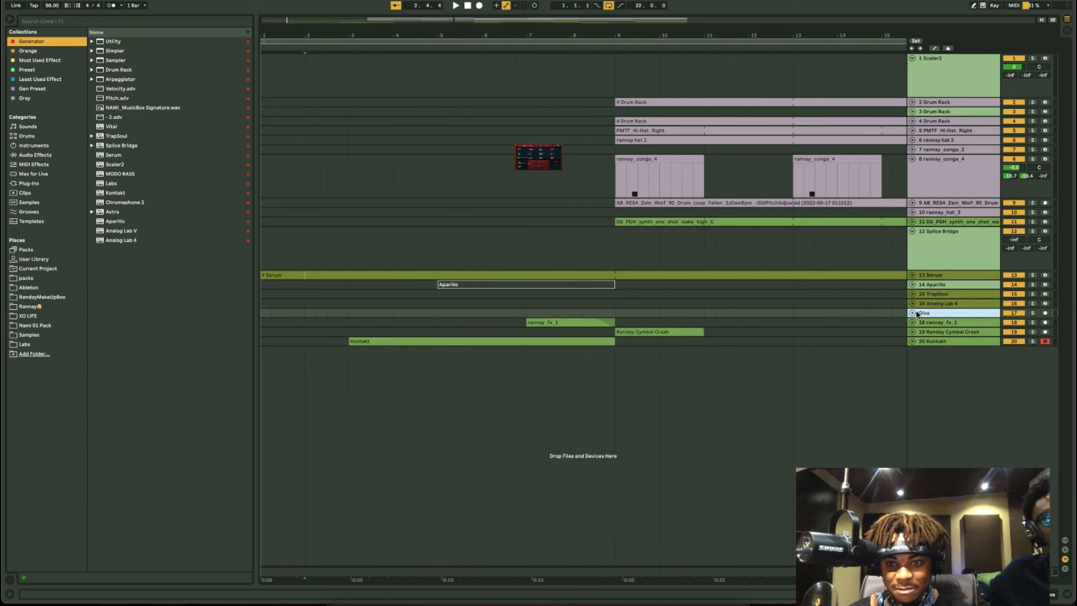
click(913, 313)
double_click(933, 313)
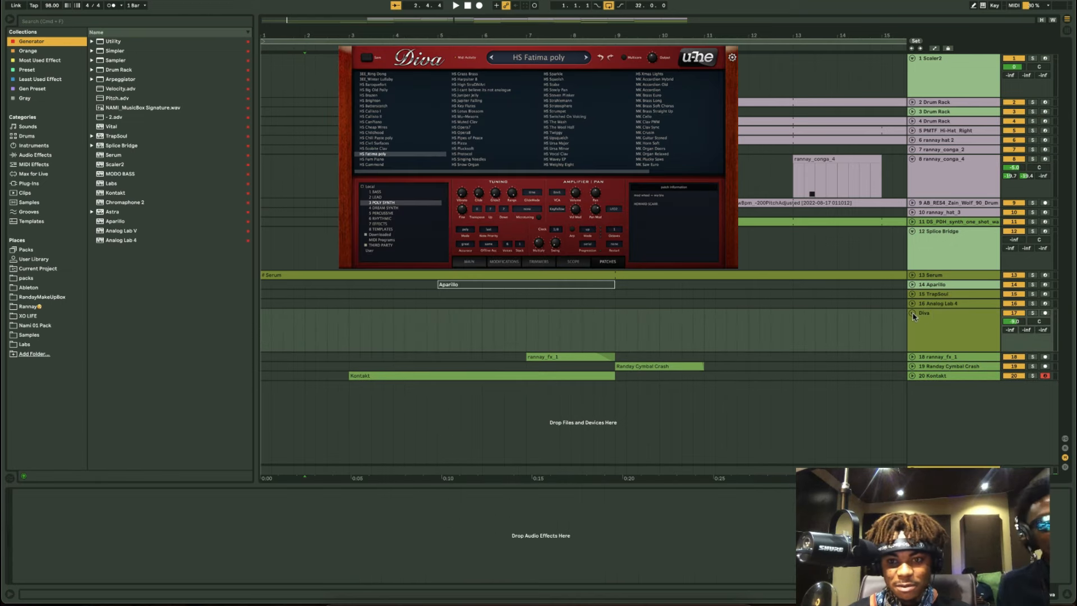
click(912, 313)
key(super+alt+p)
click(943, 314)
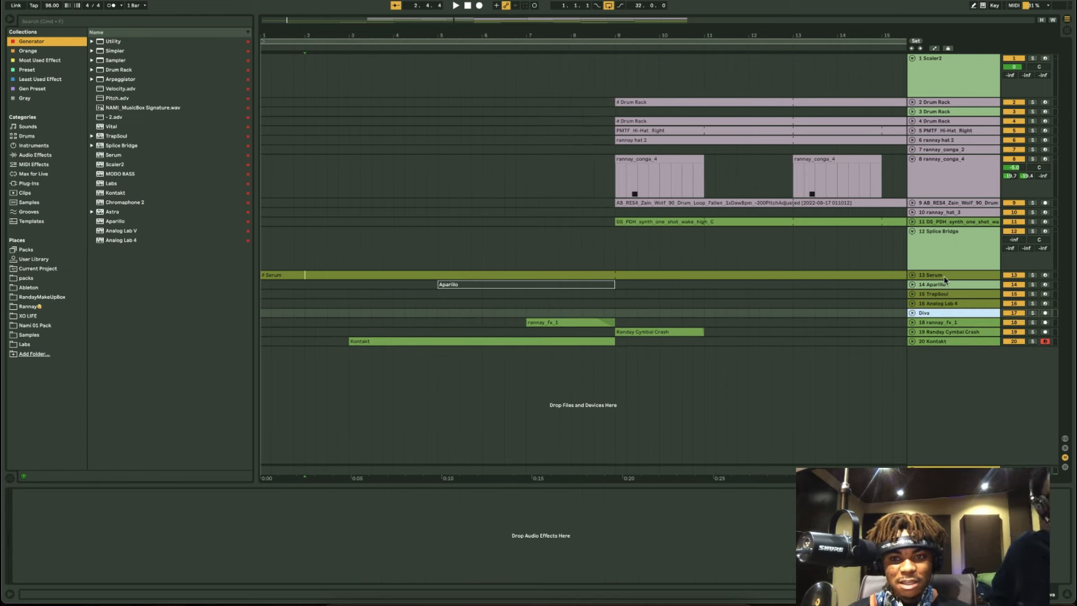
- Select the clip on the Serum track and play the arrangement from bar 1
click(942, 275)
scroll(426, 316, up, 2)
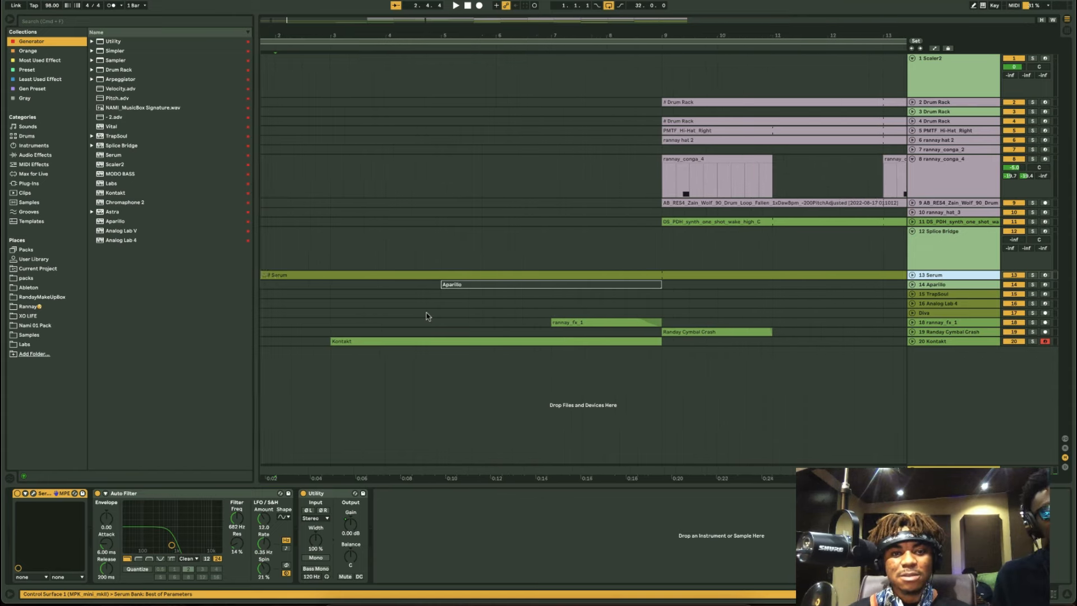
scroll(426, 317, left, 2)
click(298, 275)
scroll(767, 246, down, 3)
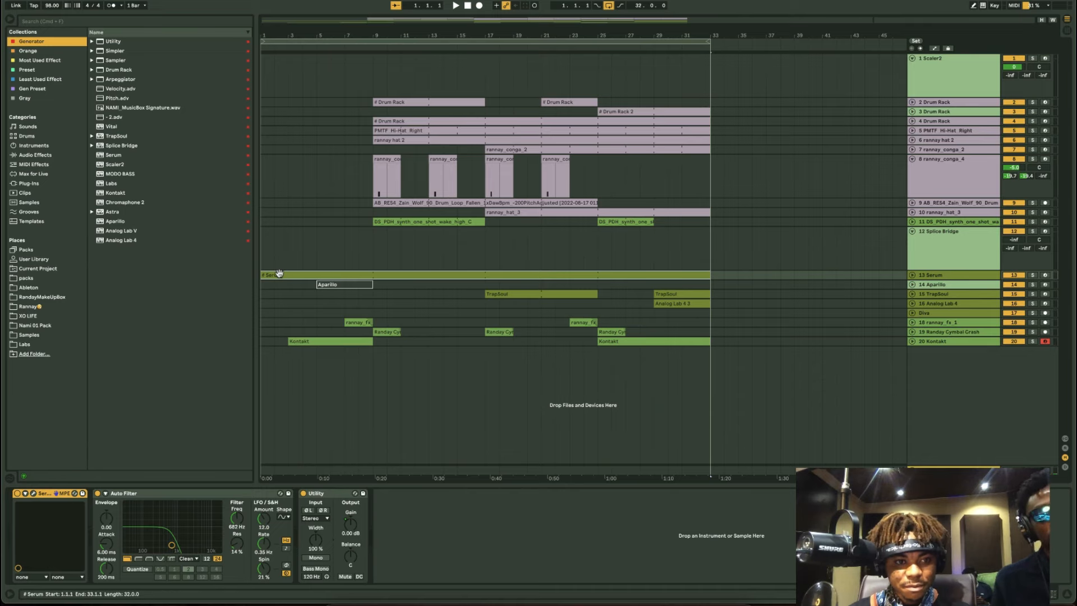
key(space)
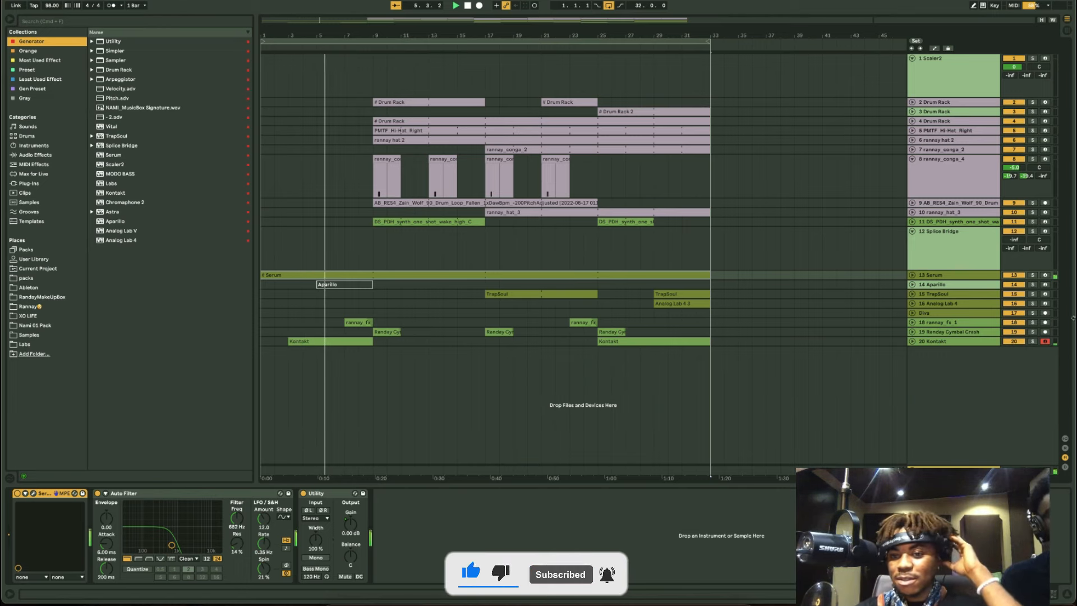
- Unfold the Serum track to show its MIDI notes and fold the rannay_conga_4 track during playback
click(912, 275)
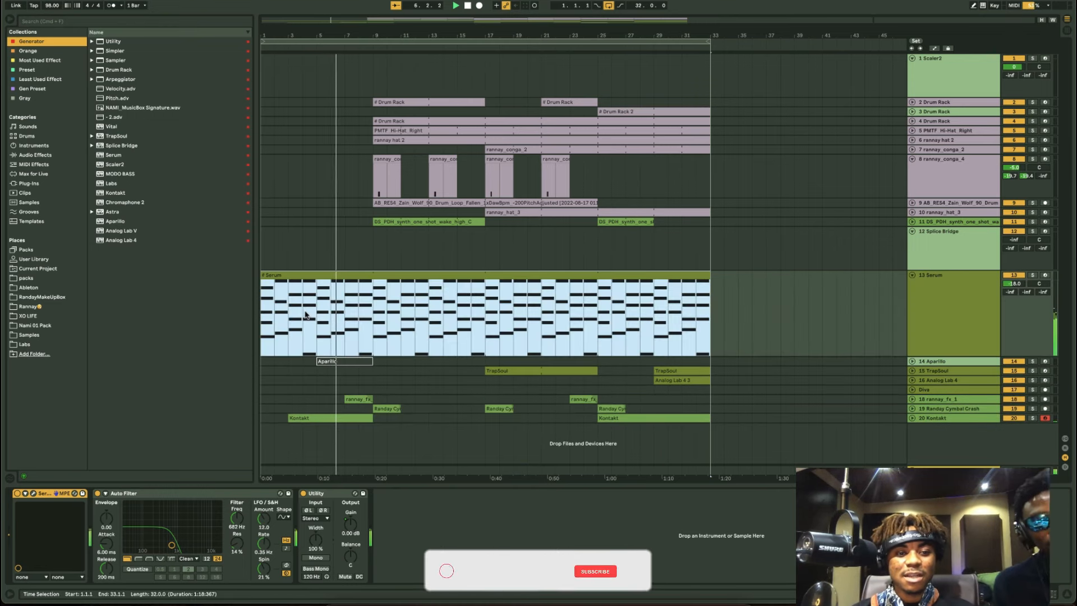
scroll(305, 315, up, 10)
scroll(459, 357, down, 3)
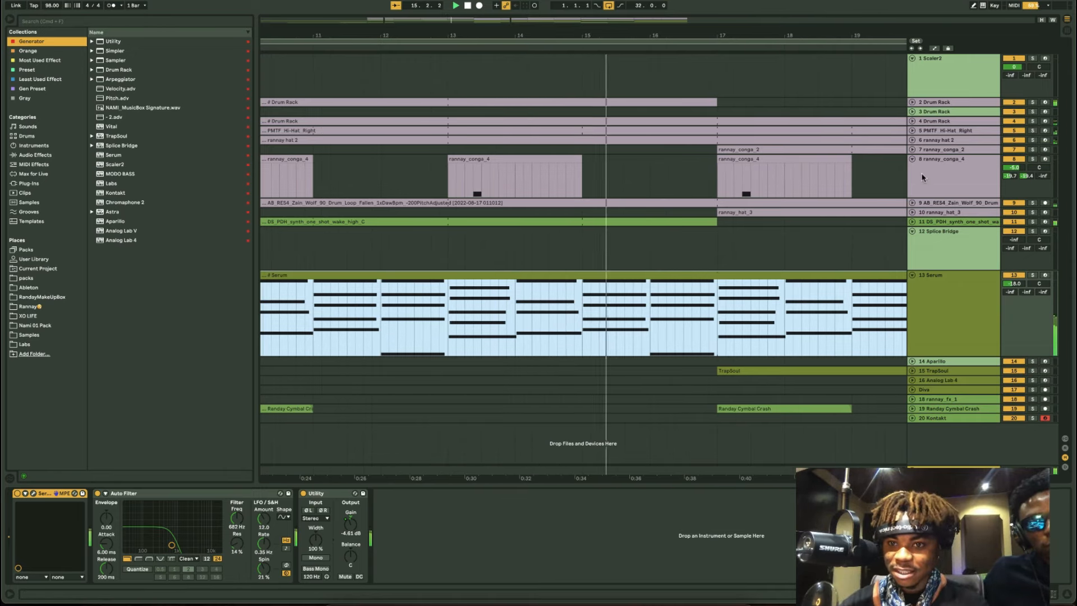
click(911, 160)
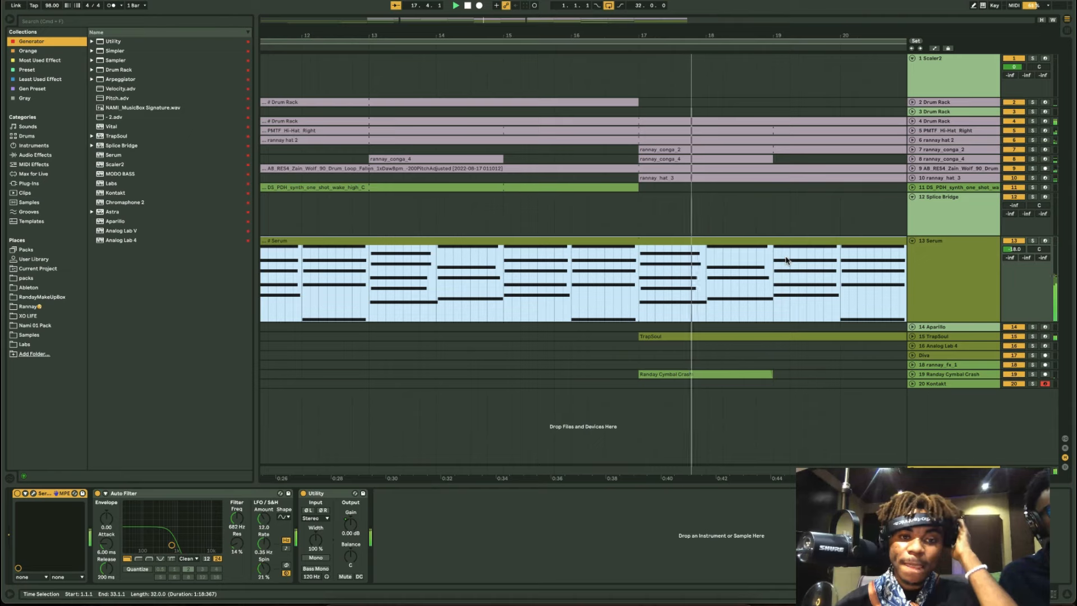
scroll(734, 202, down, 5)
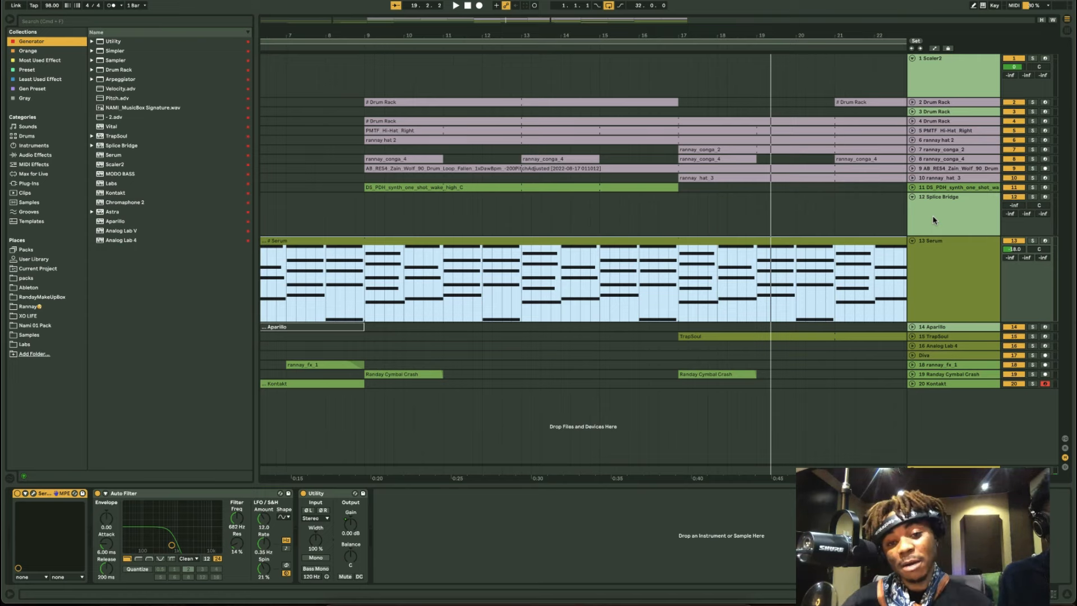
- Unfold tracks 2 Drum Rack, 4 Drum Rack, PMTF_Hi-Hat_Right, rannay hat 2 and rannay_conga_4 to show their MIDI patterns
scroll(481, 307, up, 5)
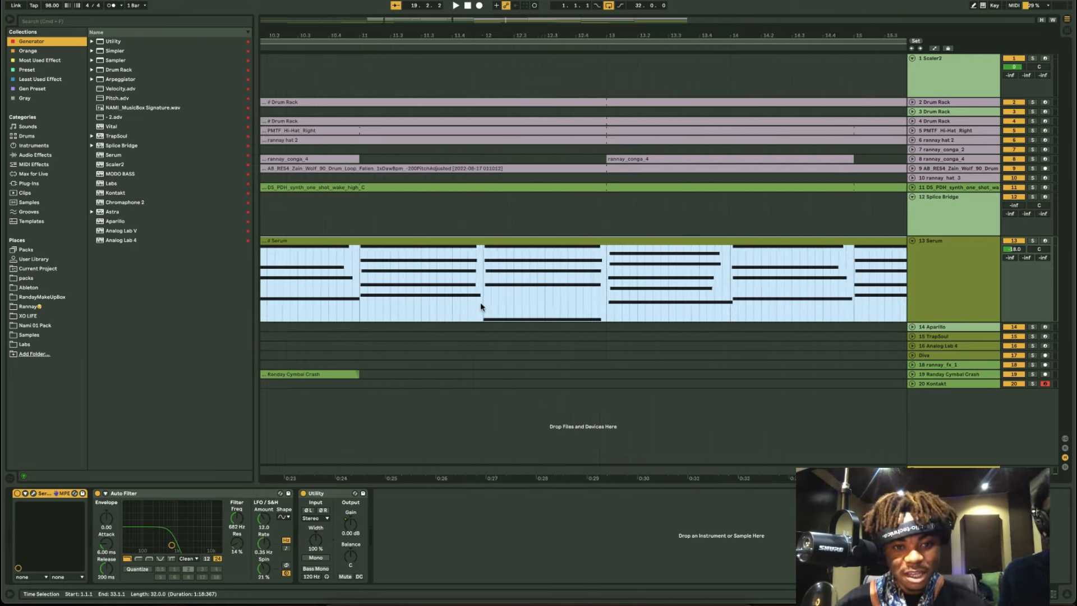
scroll(480, 306, left, 15)
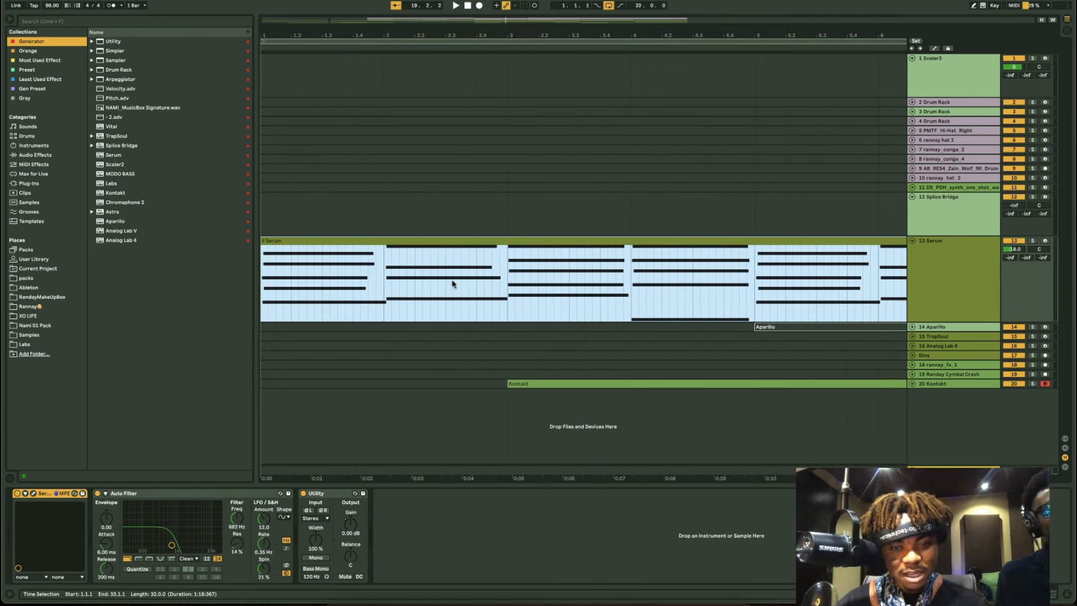
scroll(452, 282, right, 15)
scroll(510, 315, down, 3)
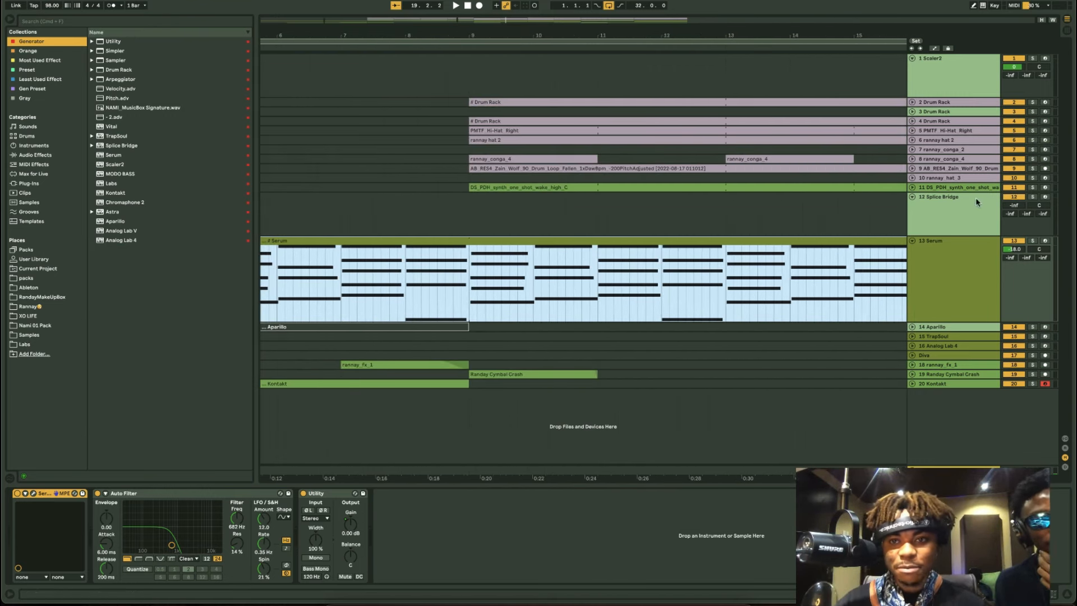
click(912, 103)
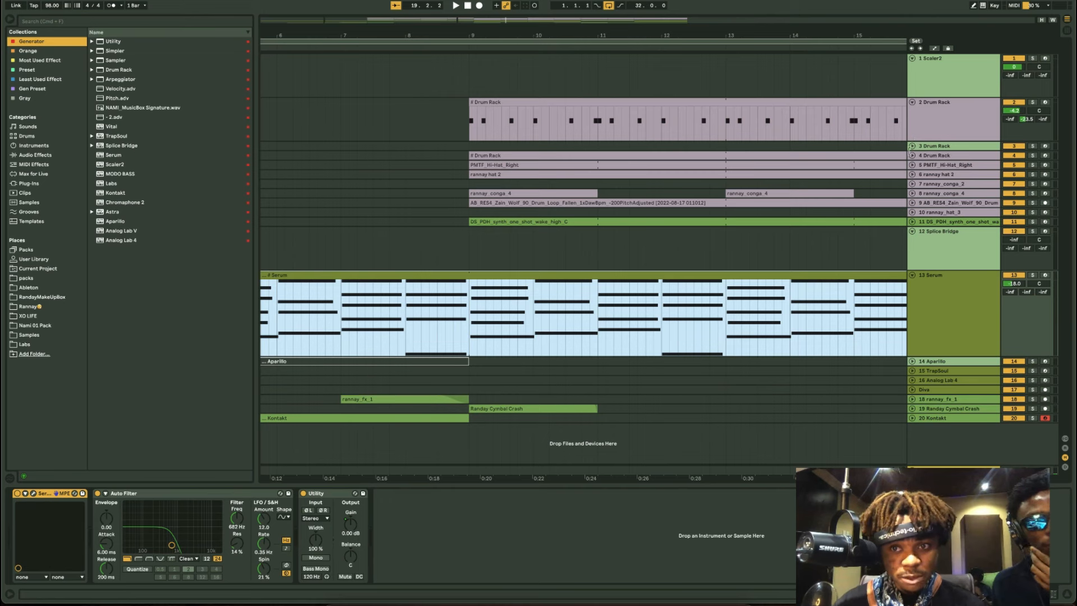
click(912, 155)
click(912, 200)
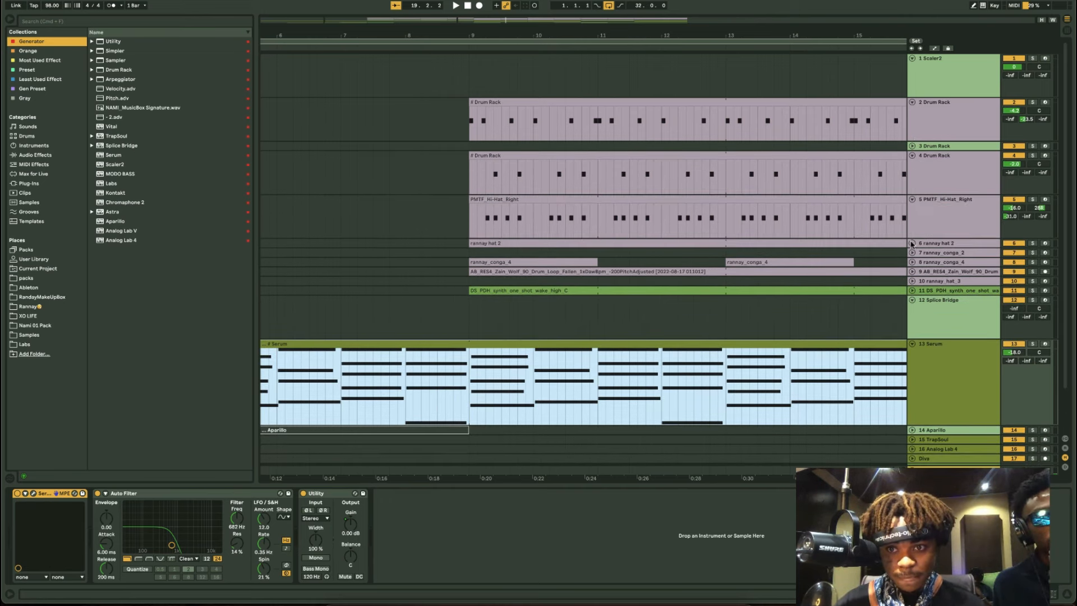
click(912, 243)
click(912, 322)
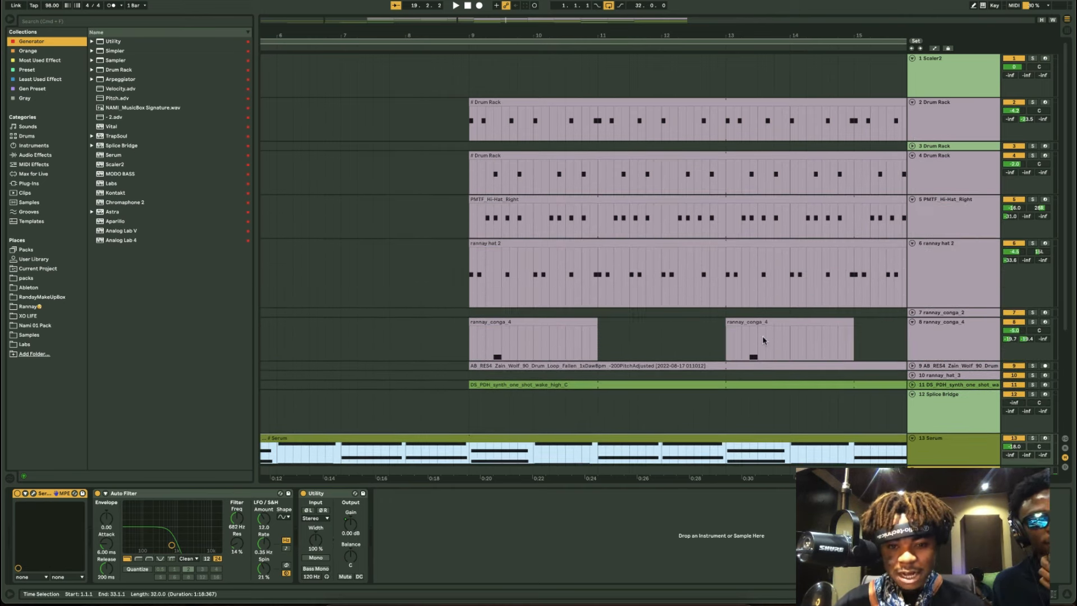
- Unfold the Zain Wolf drum loop audio track, select its clip and solo the track
scroll(911, 325, down, 4)
click(912, 258)
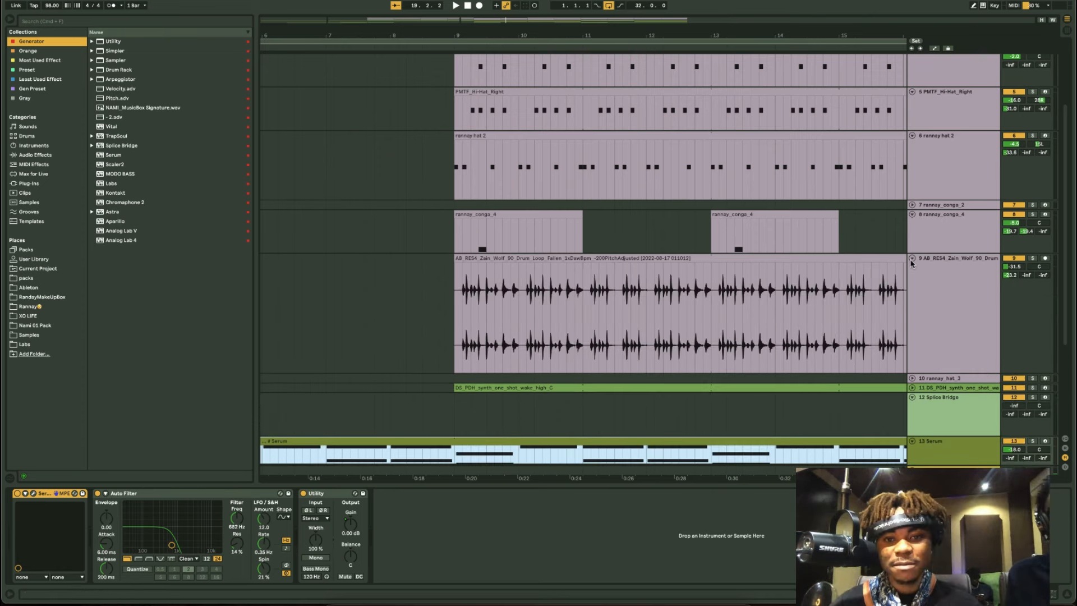
scroll(912, 264, down, 1)
click(943, 253)
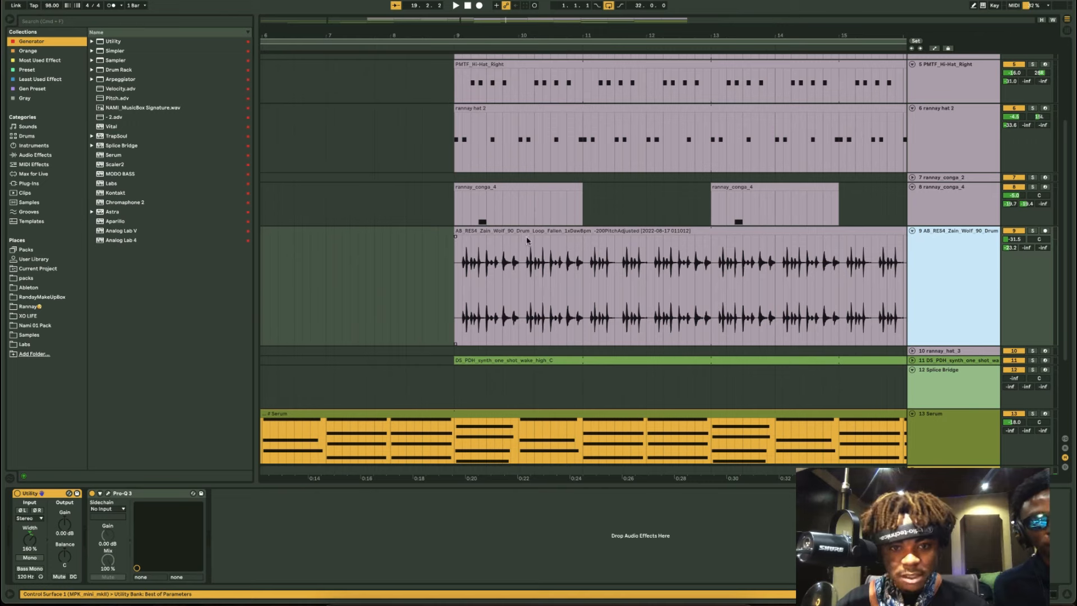
click(566, 230)
click(1031, 231)
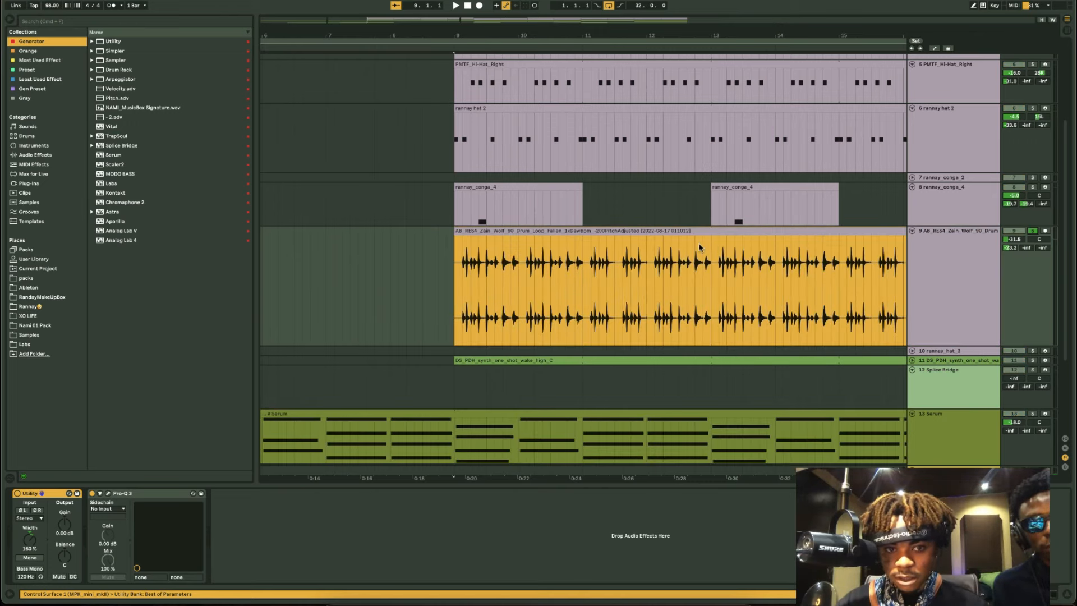
- Play the soloed Zain Wolf drum loop from bar 9 and examine its waveform along the timeline
key(space)
scroll(667, 250, left, 3)
scroll(622, 250, right, 2)
scroll(621, 249, up, 6)
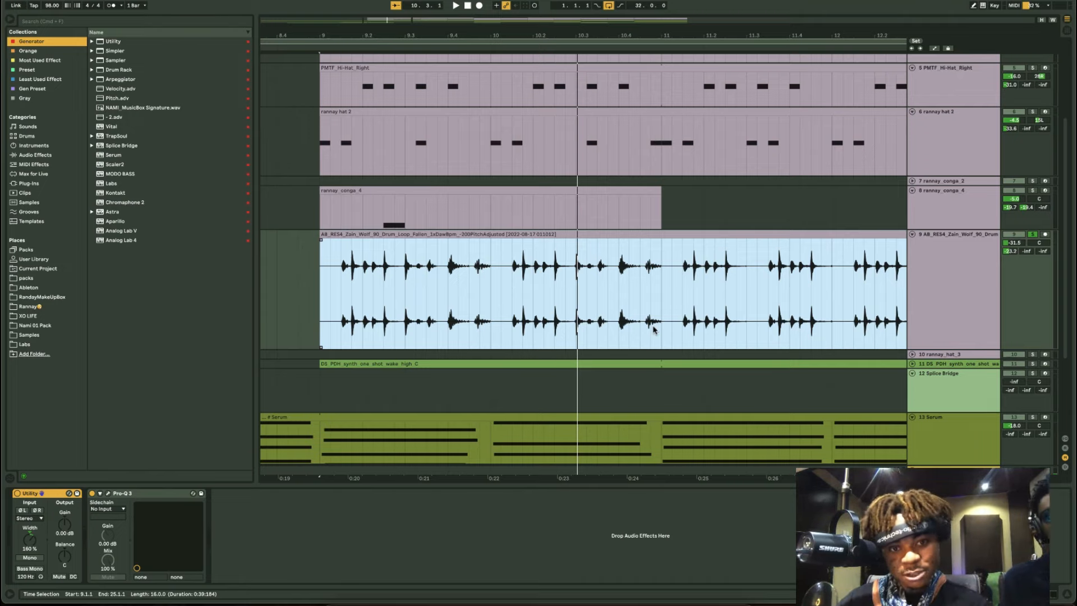
scroll(653, 330, left, 5)
scroll(654, 330, down, 3)
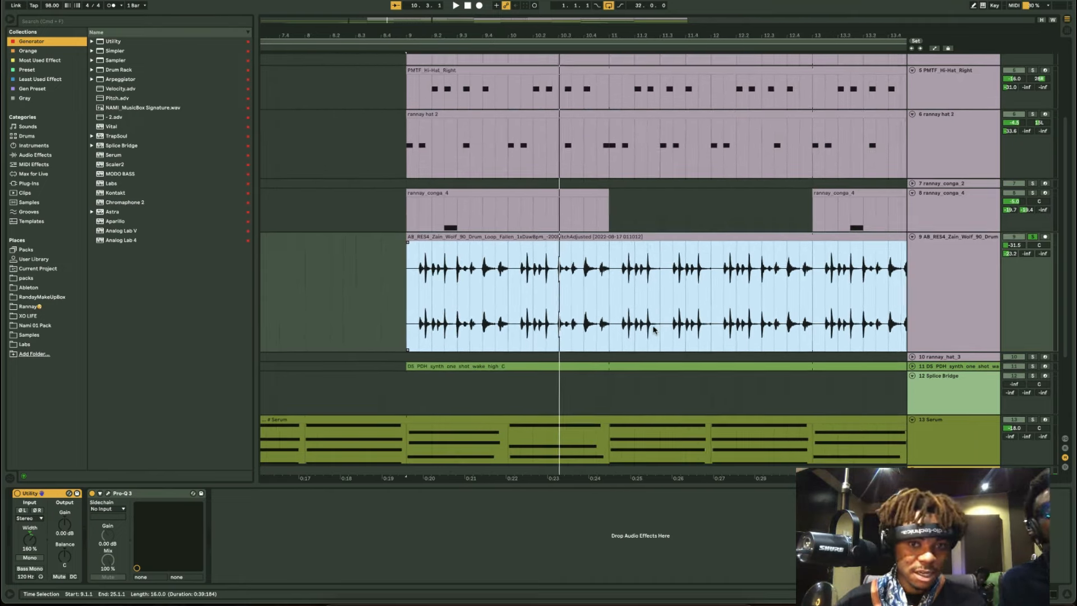
scroll(654, 330, right, 2)
scroll(678, 311, right, 4)
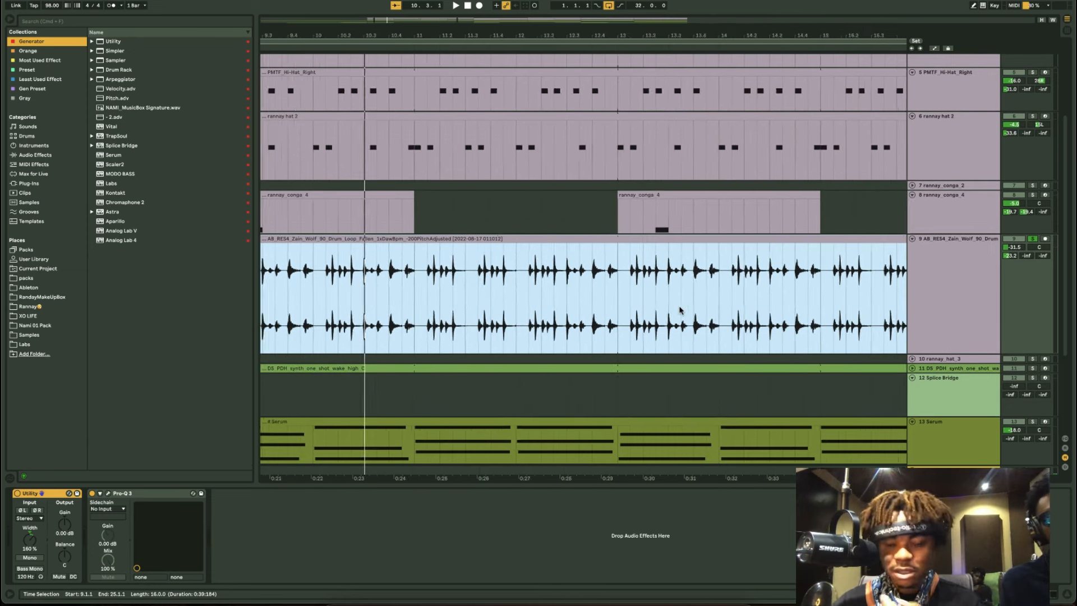
scroll(680, 310, down, 5)
scroll(680, 311, up, 1)
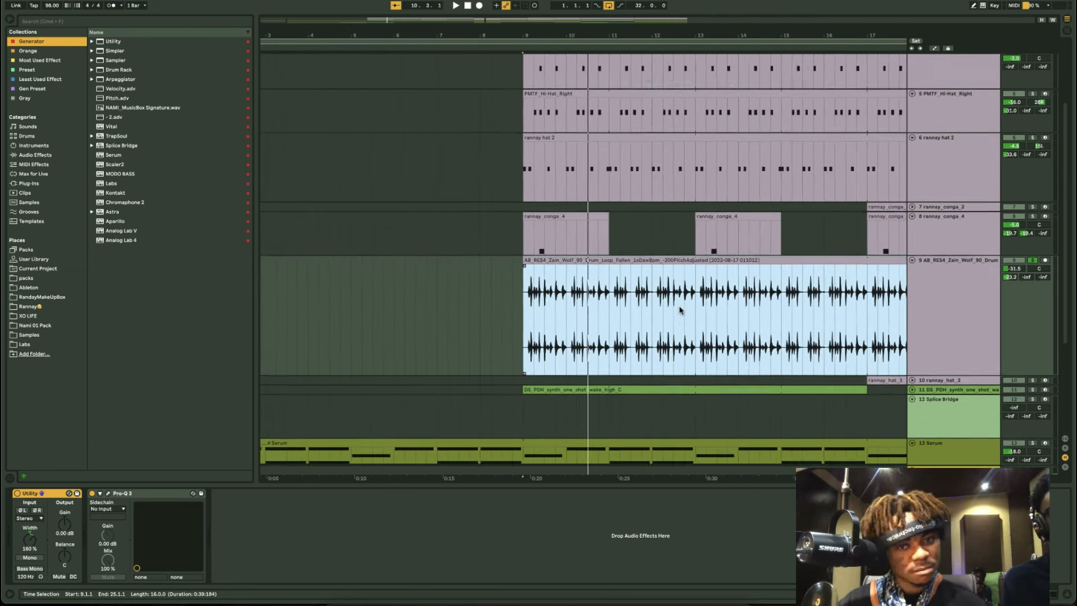
- Add the 2 Drum Rack, 4 Drum Rack, PMTF_Hi-Hat_Right, rannay hat 2, rannay_conga_2 and rannay_conga_4 tracks to the solo alongside the drum loop
scroll(680, 310, up, 1)
super+click(1032, 216)
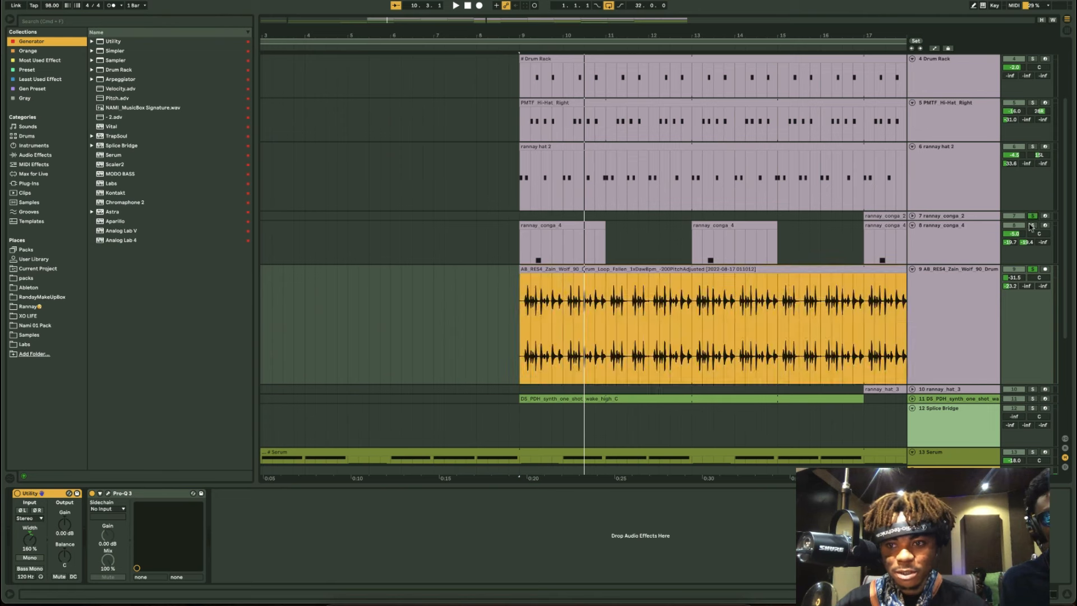
super+click(1032, 225)
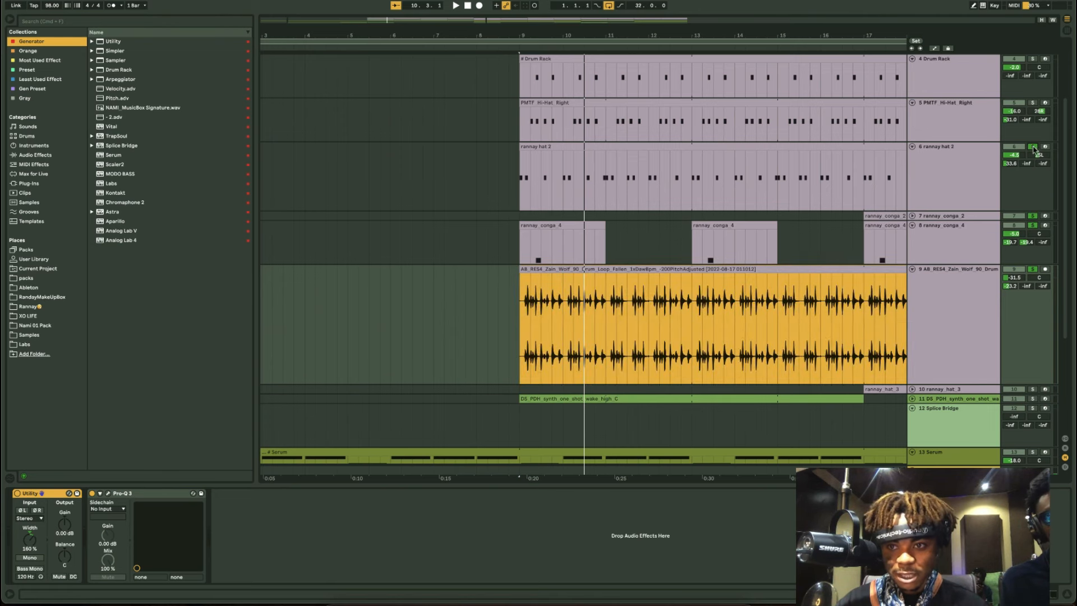
scroll(982, 109, up, 3)
super+click(1033, 129)
super+click(1032, 75)
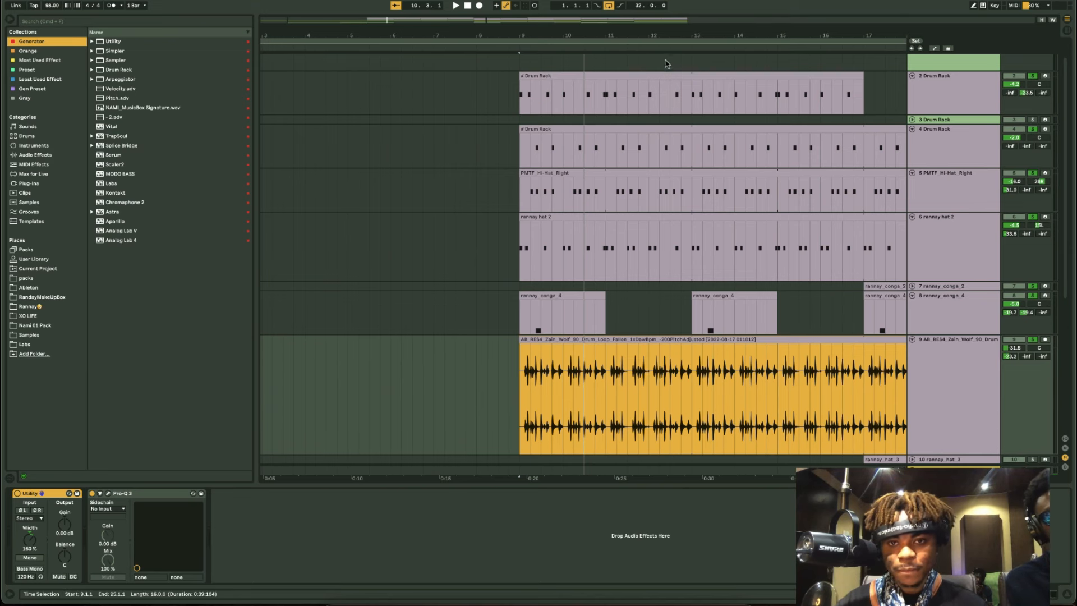
- Select the bar 9 clip on the 2 Drum Rack track and look over the soloed drum patterns
click(559, 93)
scroll(574, 210, right, 5)
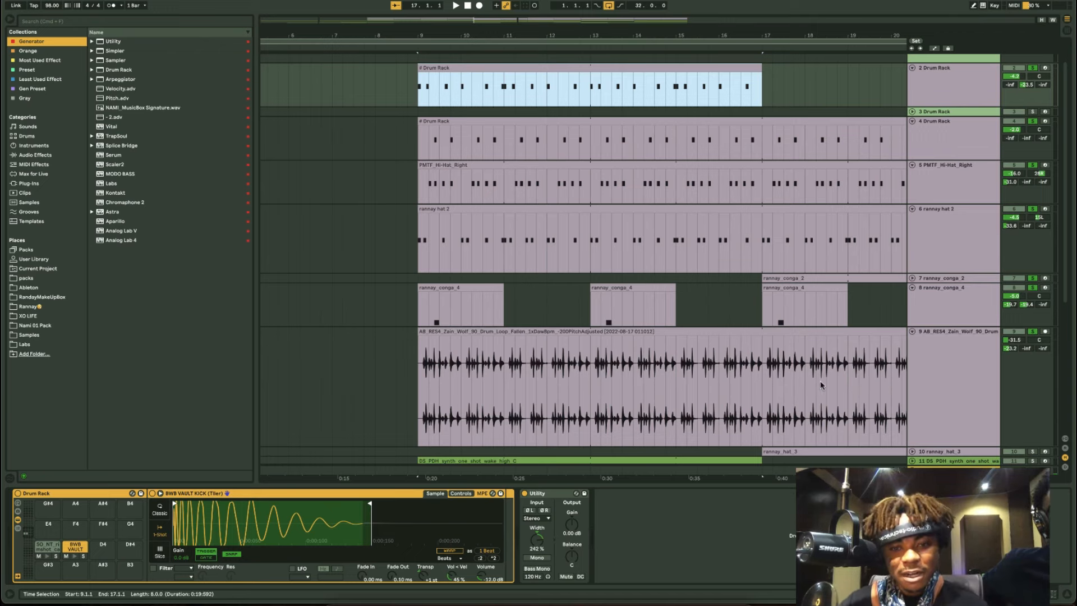
scroll(655, 380, down, 3)
scroll(655, 380, up, 2)
scroll(673, 381, right, 2)
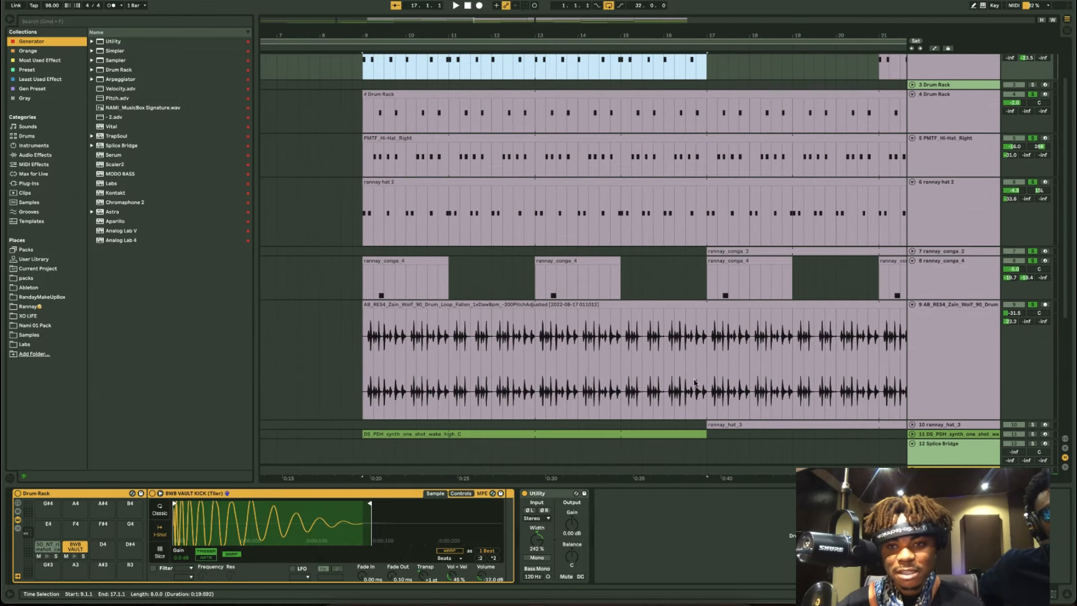
- Fold all tracks from 2 Drum Rack to the Zain Wolf drum loop together, and fold the Serum track
click(938, 359)
scroll(933, 118, up, 1)
shift+click(932, 119)
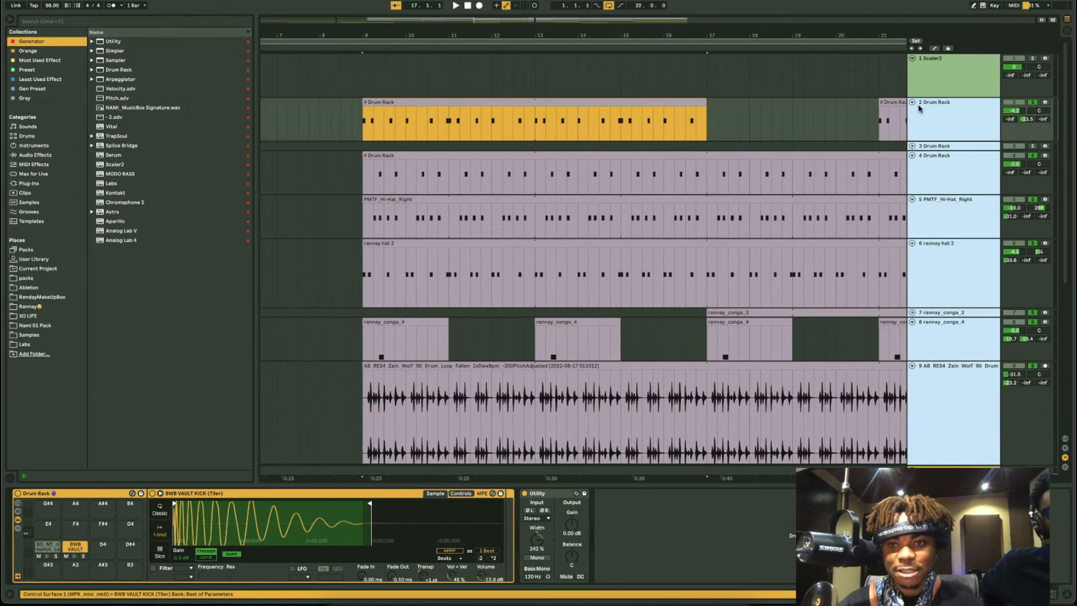
click(912, 102)
scroll(911, 289, left, 1)
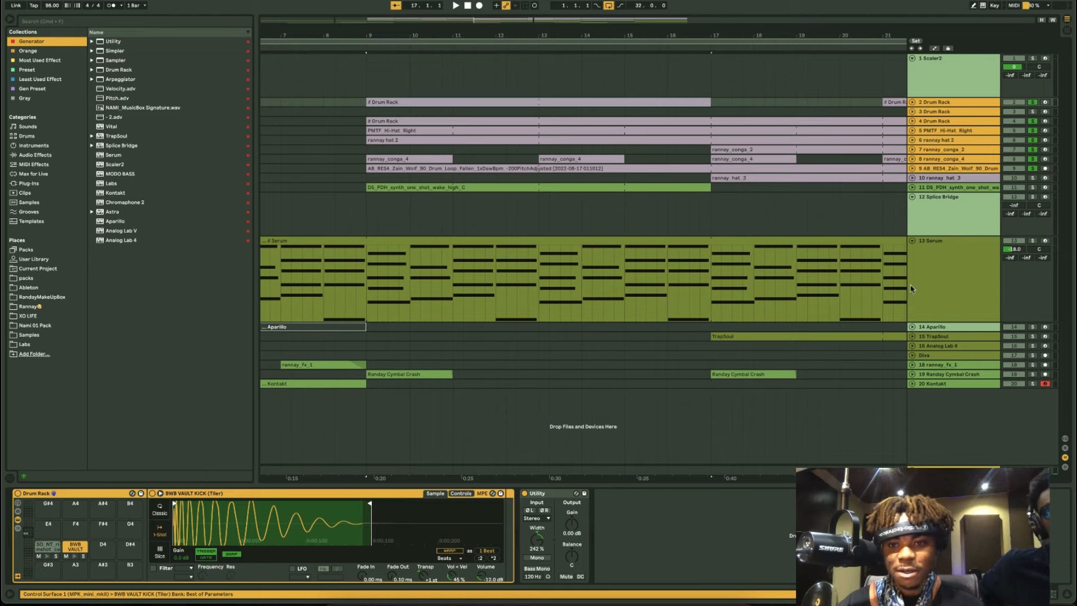
click(912, 240)
- Examine how the folded tracks' clips are laid out along the arrangement, from the intro to the end
scroll(698, 297, down, 3)
scroll(706, 303, right, 3)
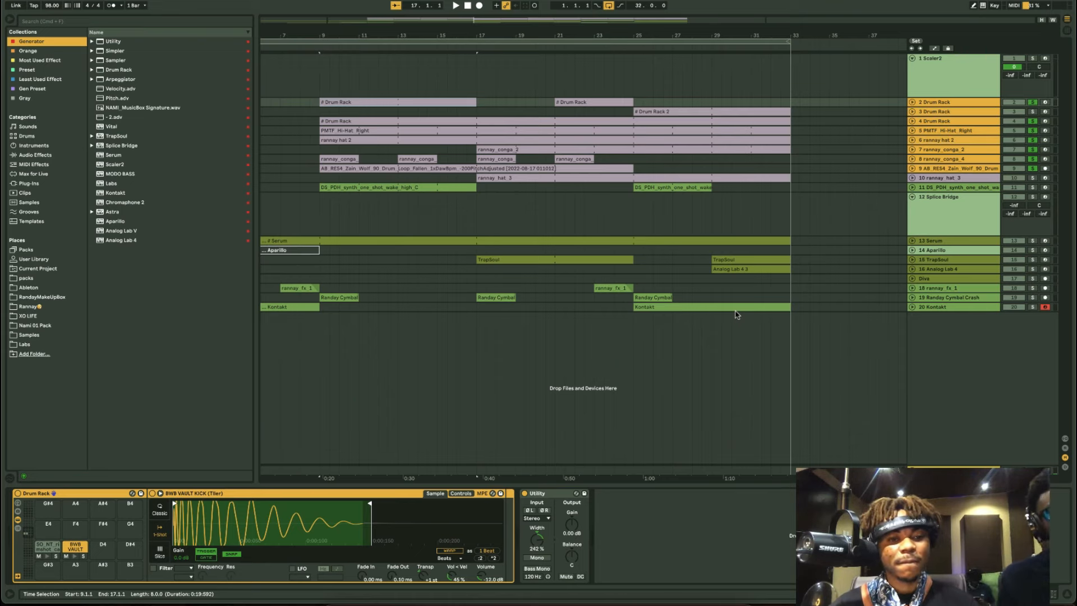
scroll(515, 272, up, 3)
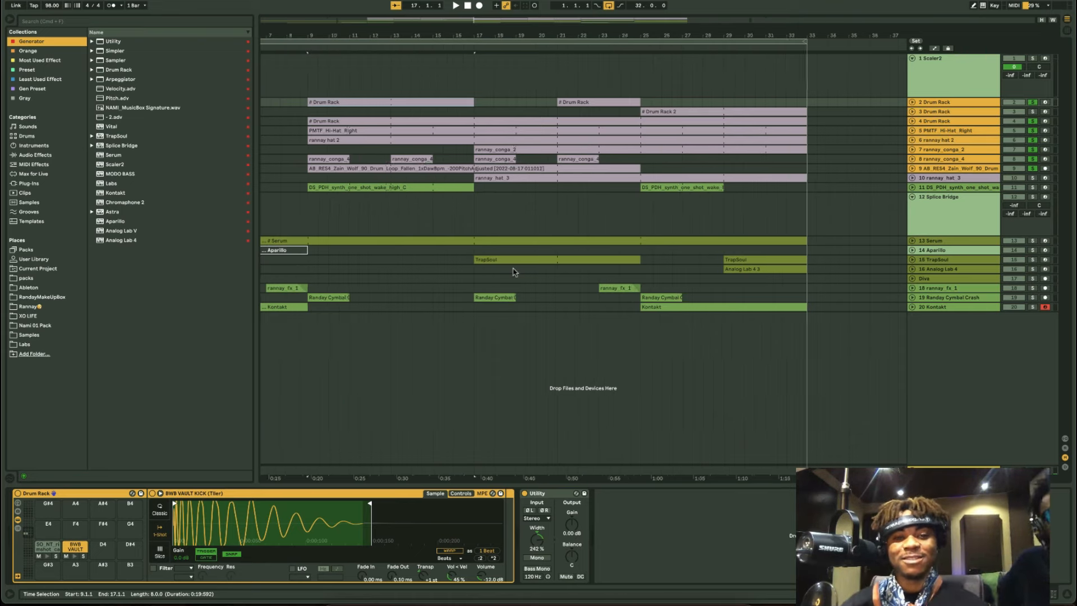
scroll(515, 272, left, 5)
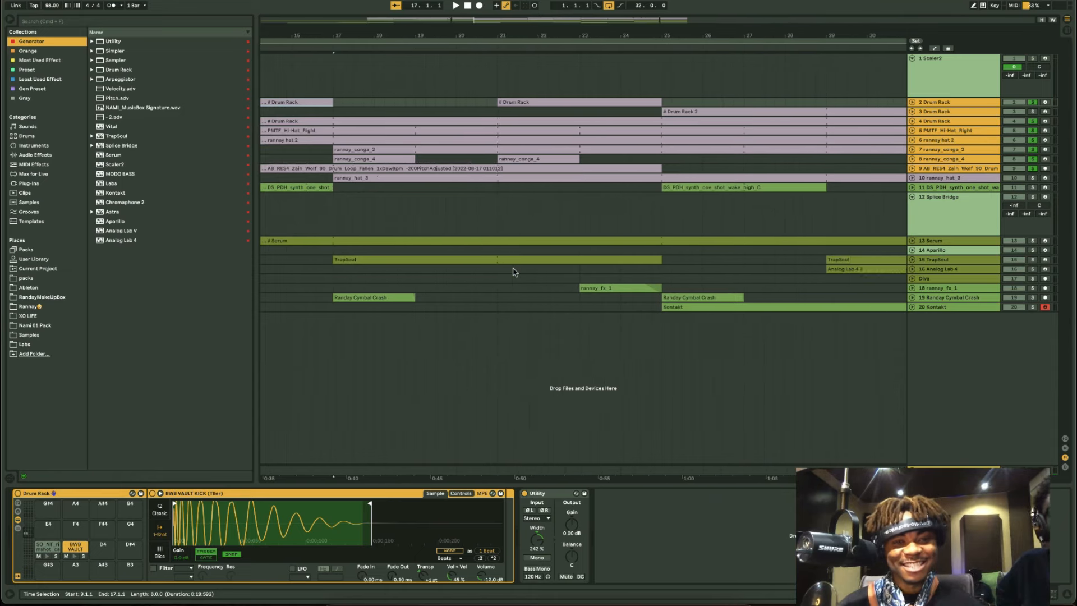
scroll(515, 272, left, 5)
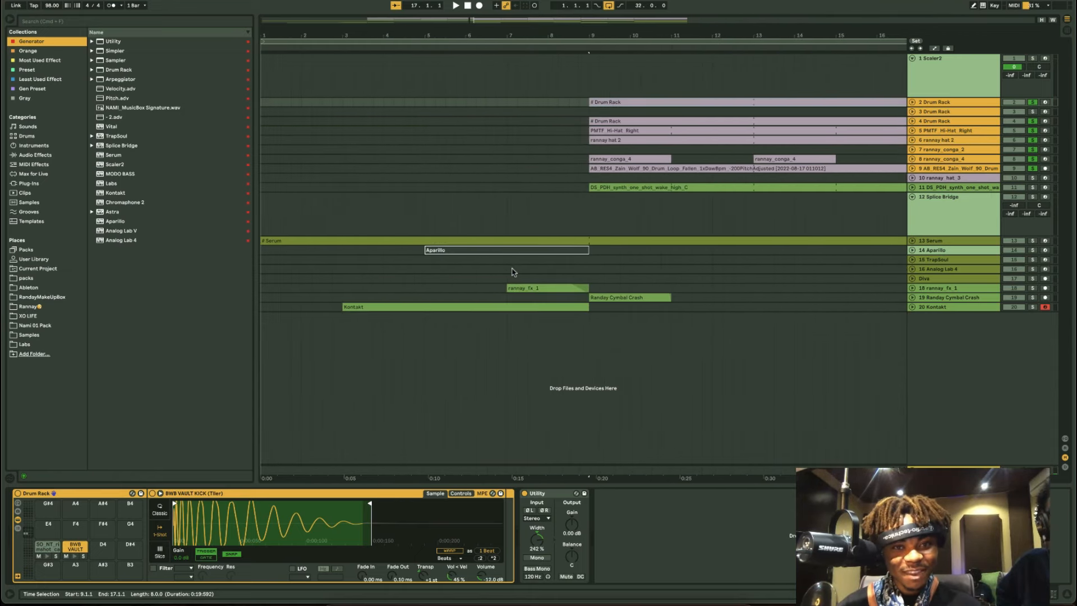
scroll(512, 272, down, 1)
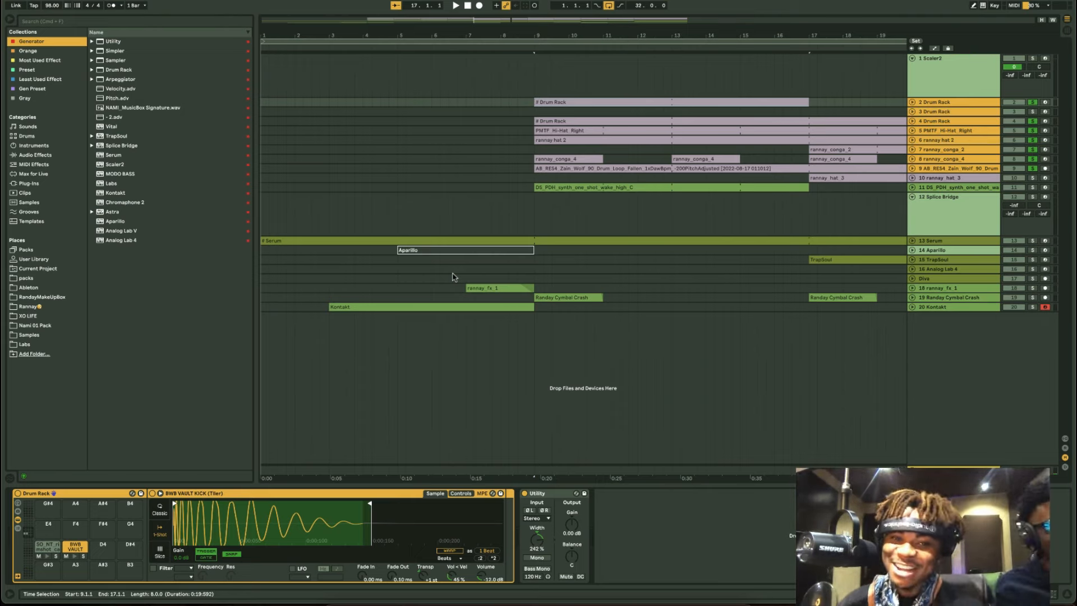
scroll(379, 258, up, 5)
scroll(380, 259, left, 3)
scroll(379, 258, down, 2)
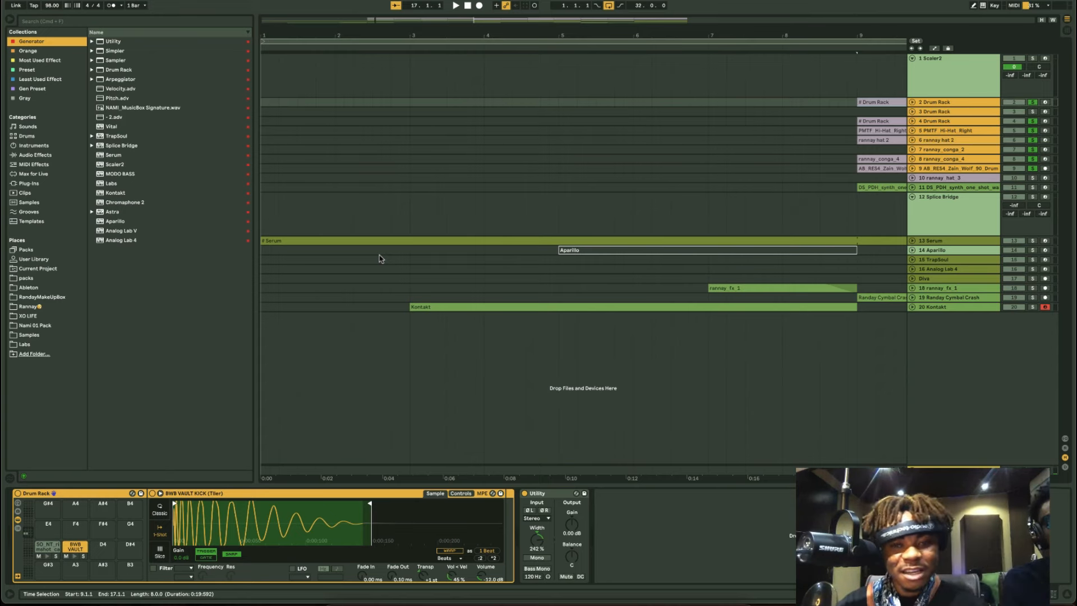
- Unfold the Serum track, examine its MIDI chords along the timeline and fold it again
click(912, 241)
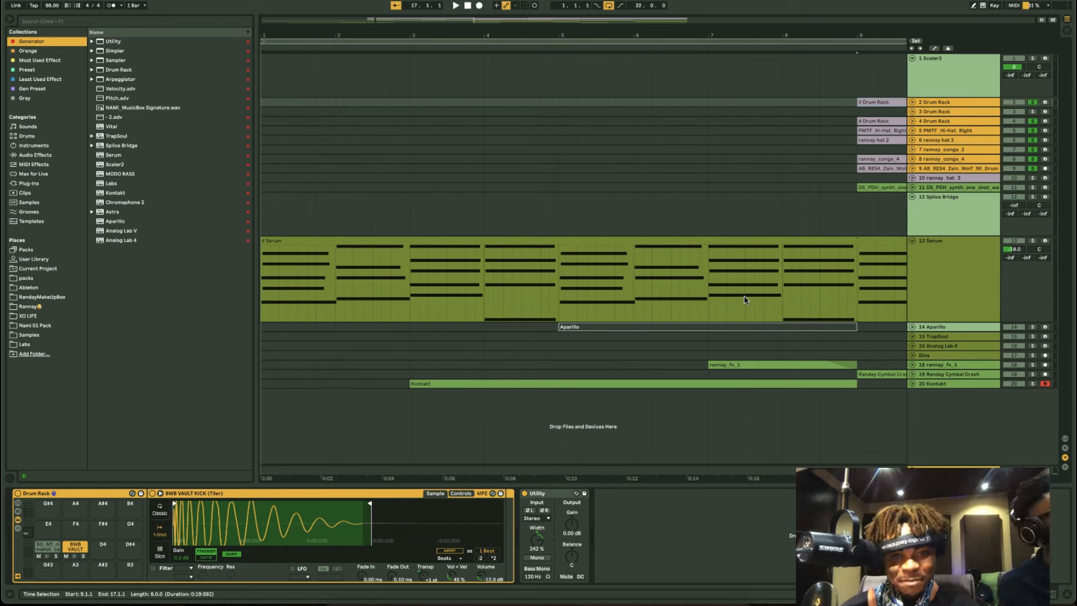
key(minus)
scroll(744, 300, right, 8)
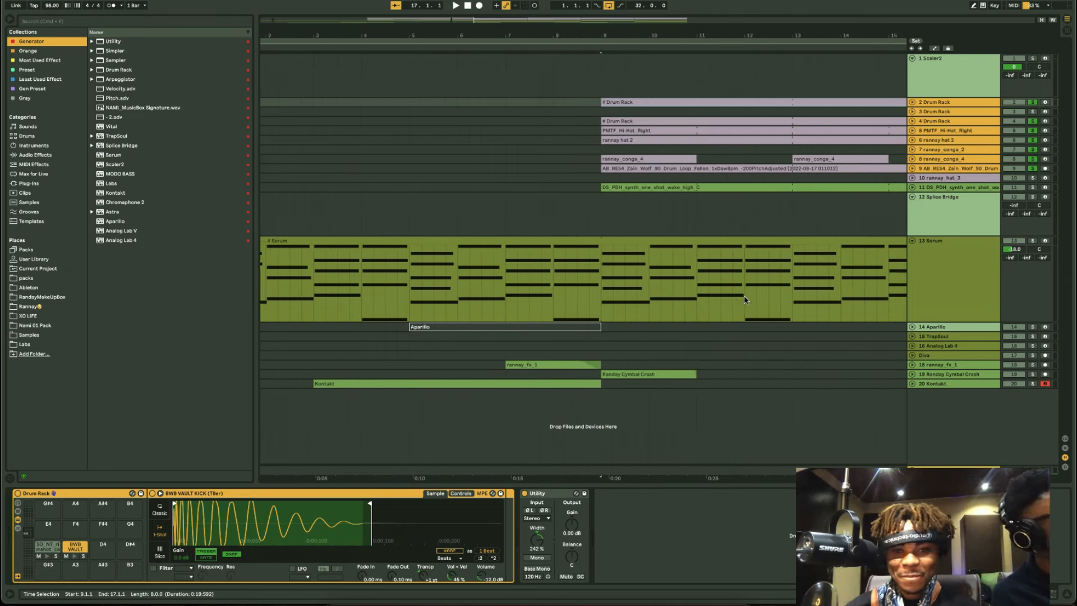
scroll(728, 300, right, 2)
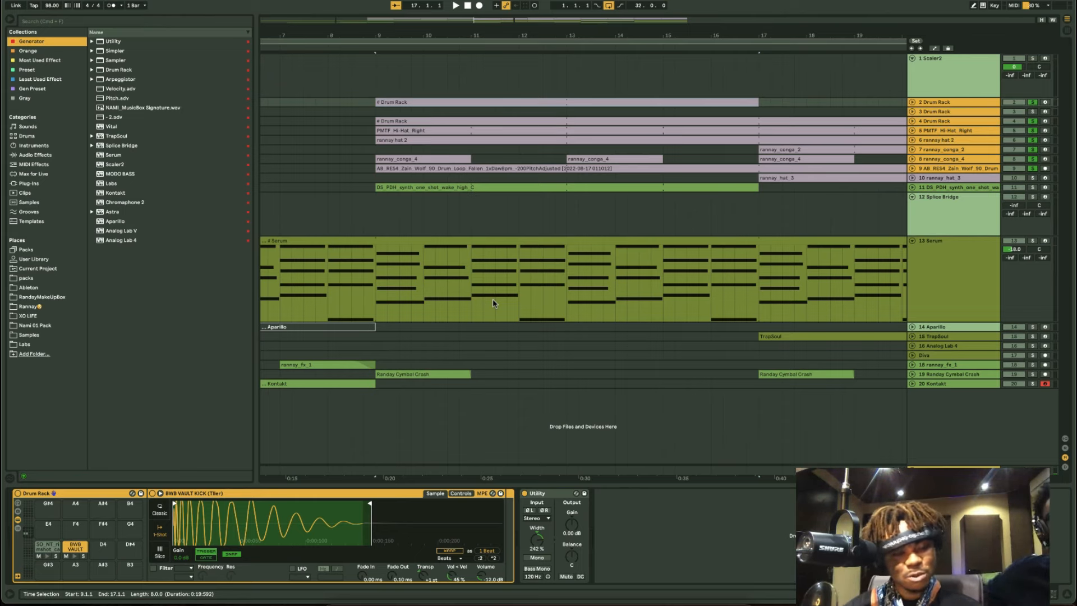
scroll(492, 299, down, 5)
scroll(492, 298, right, 5)
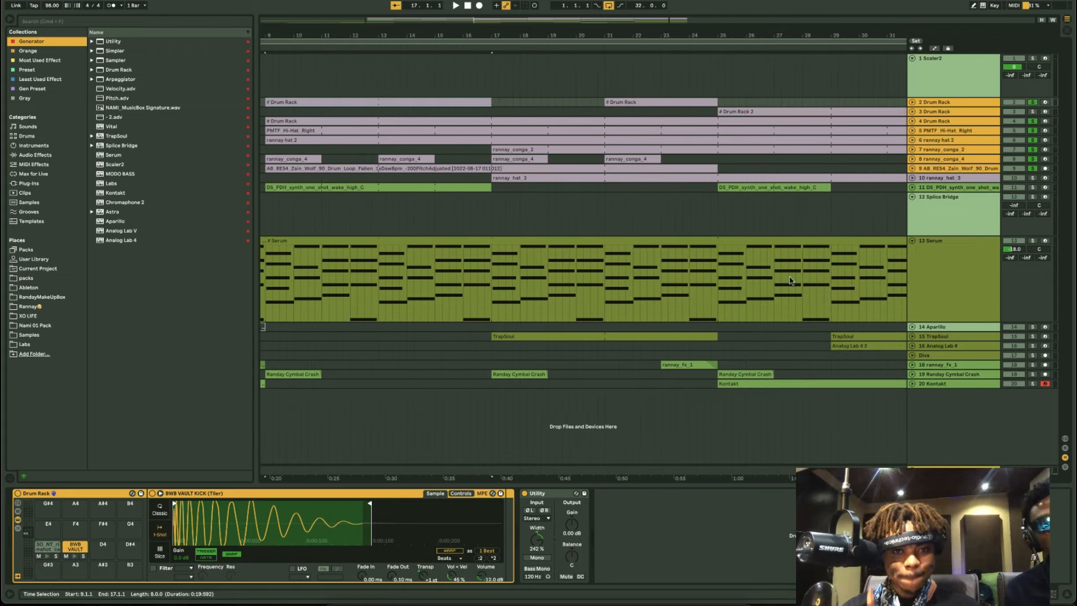
click(912, 241)
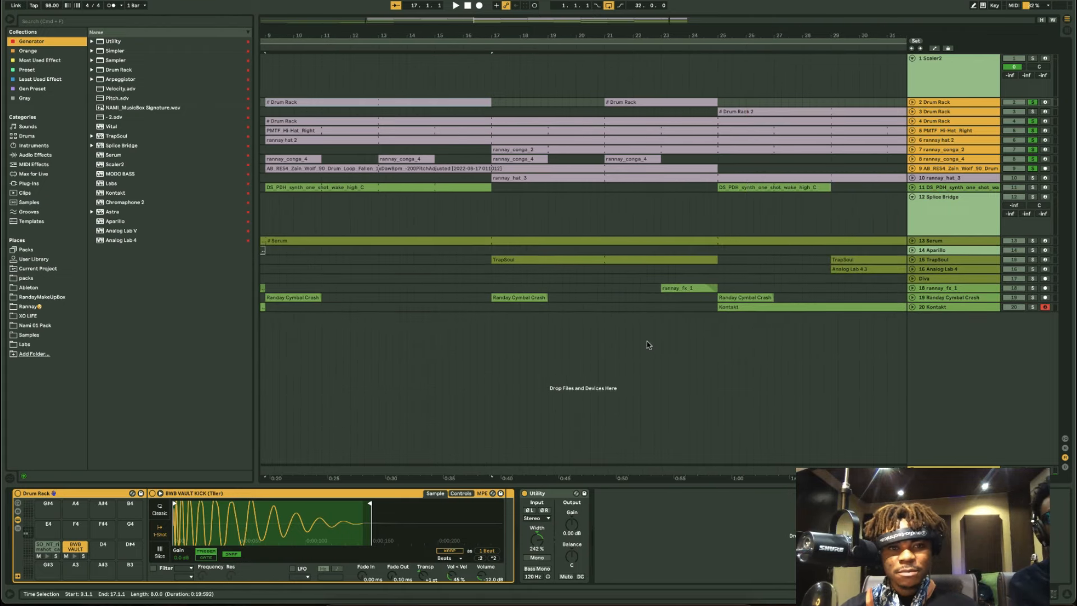
- Insert a new MIDI track below the Kontakt track
scroll(649, 345, left, 5)
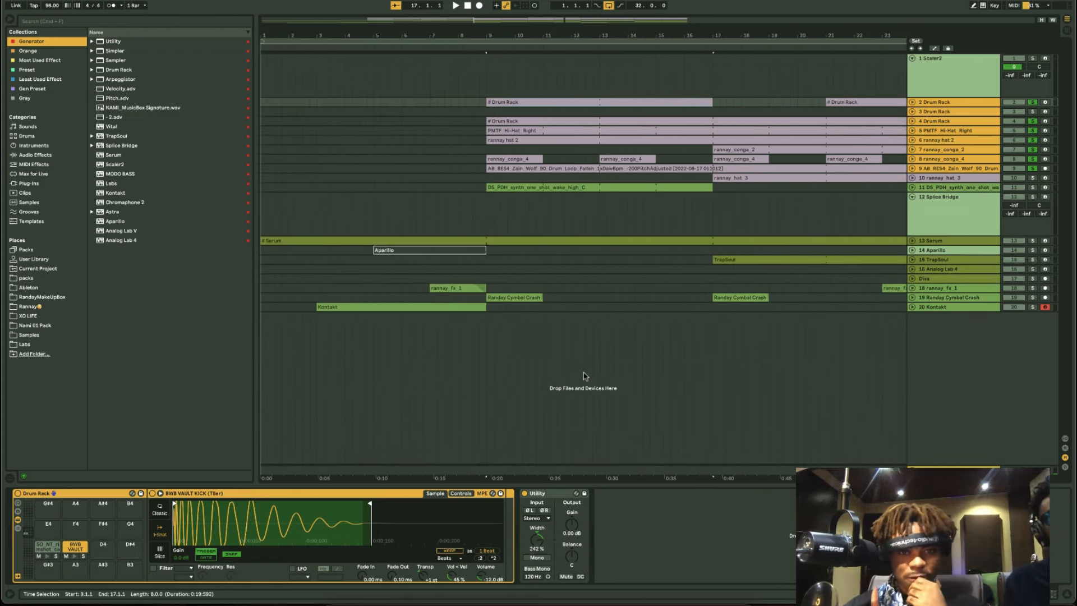
click(940, 327)
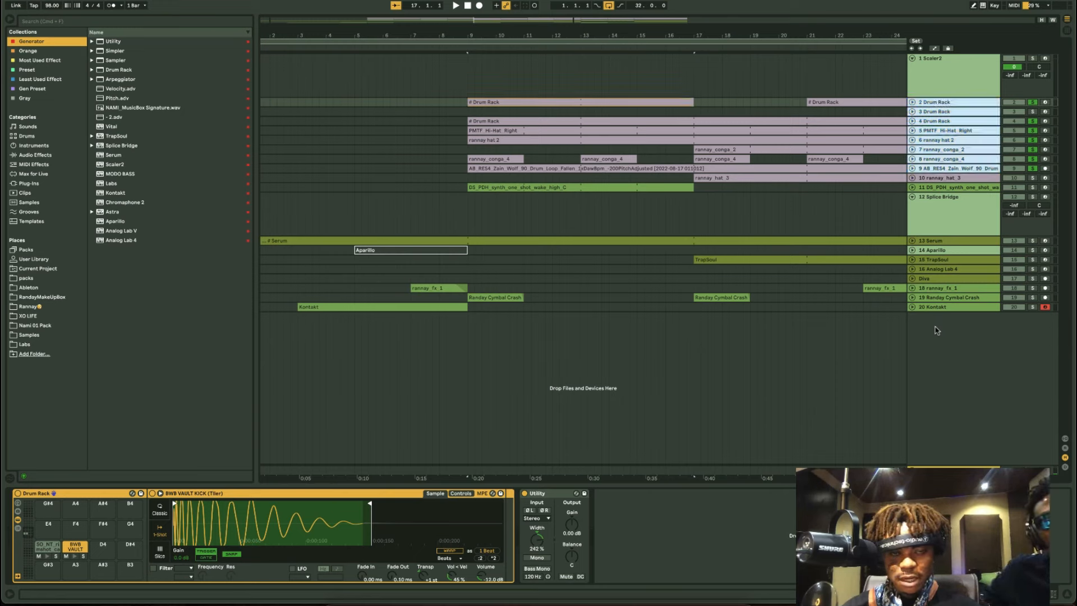
right_click(937, 330)
click(962, 345)
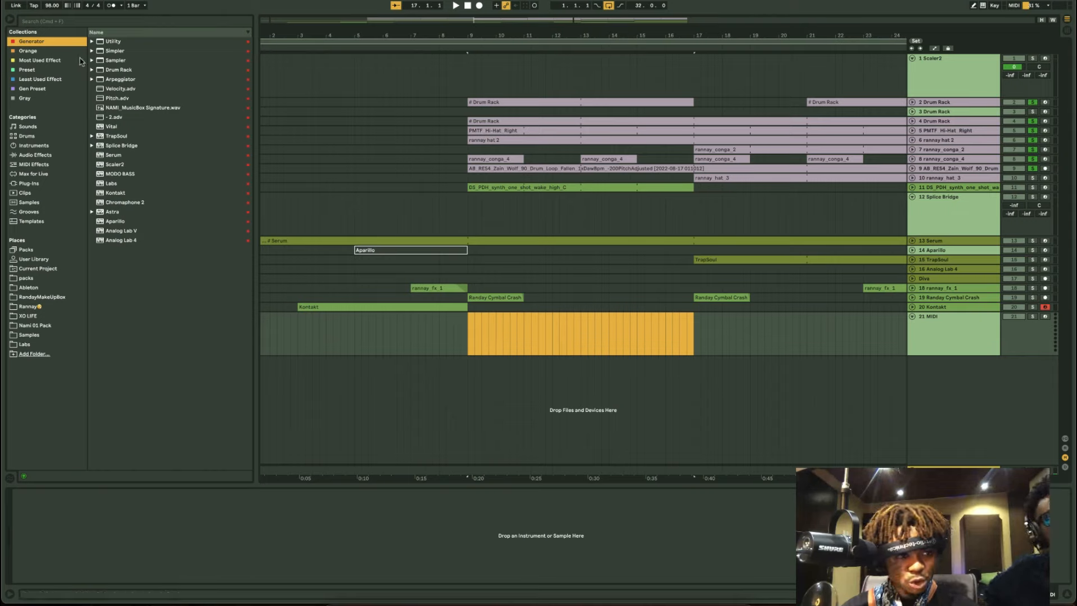
- Search all browser results for "dr" and load Drum Rack onto the new MIDI track
click(40, 23)
text(dr)
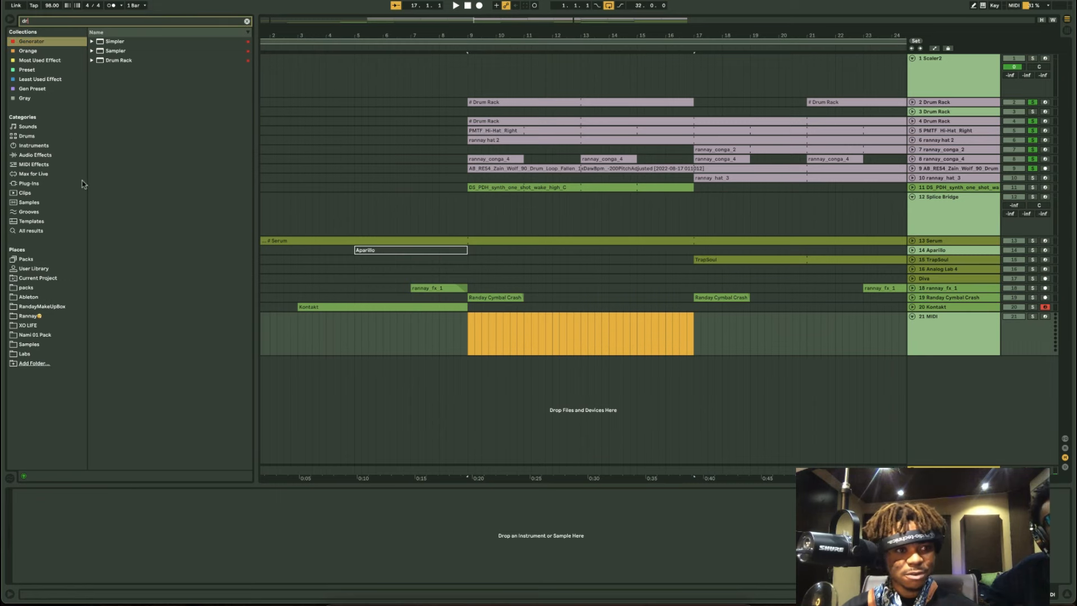
click(20, 232)
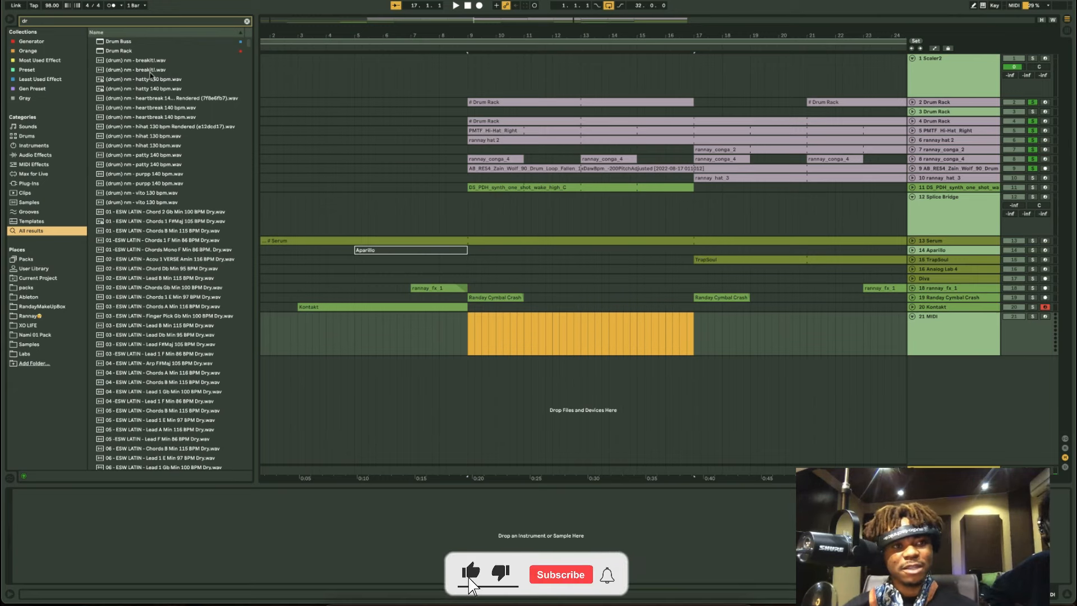
double_click(115, 51)
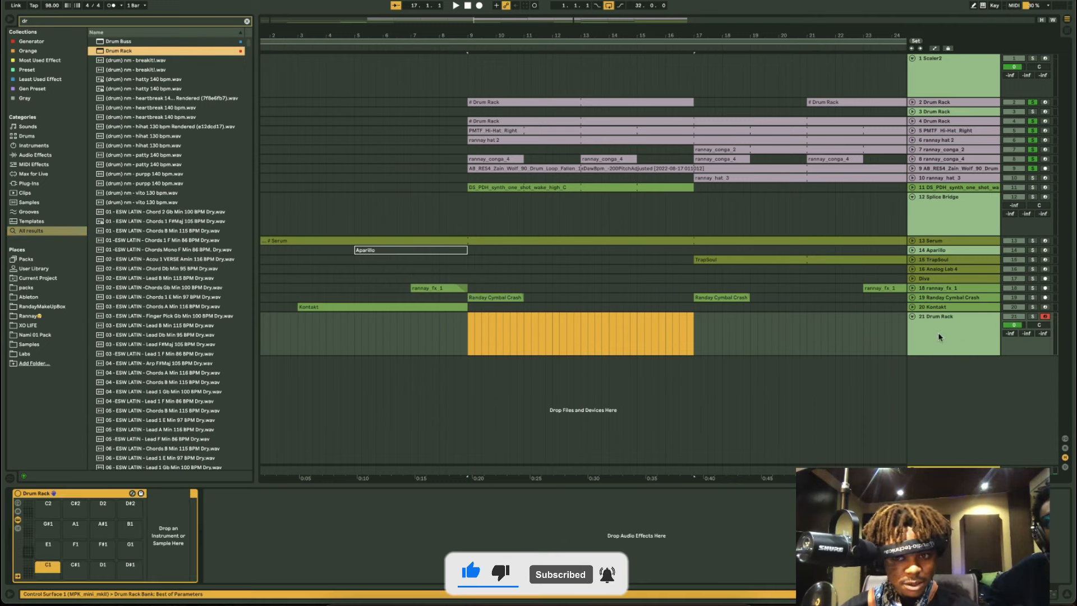
drag(141, 52, 386, 534)
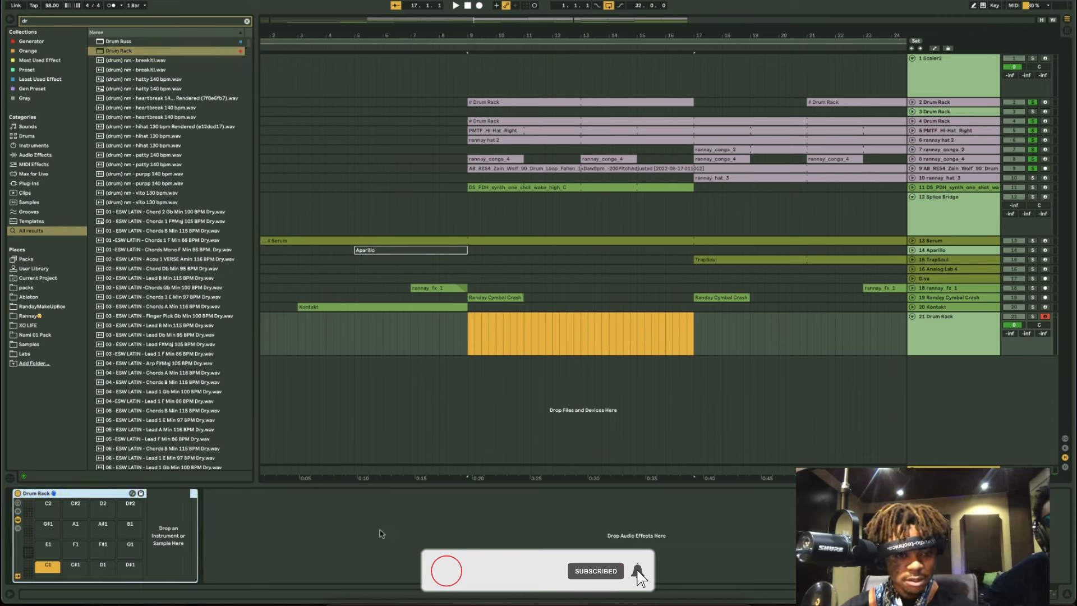
- Insert another MIDI track below track 21 and load a Drum Rack onto it
right_click(944, 375)
click(962, 392)
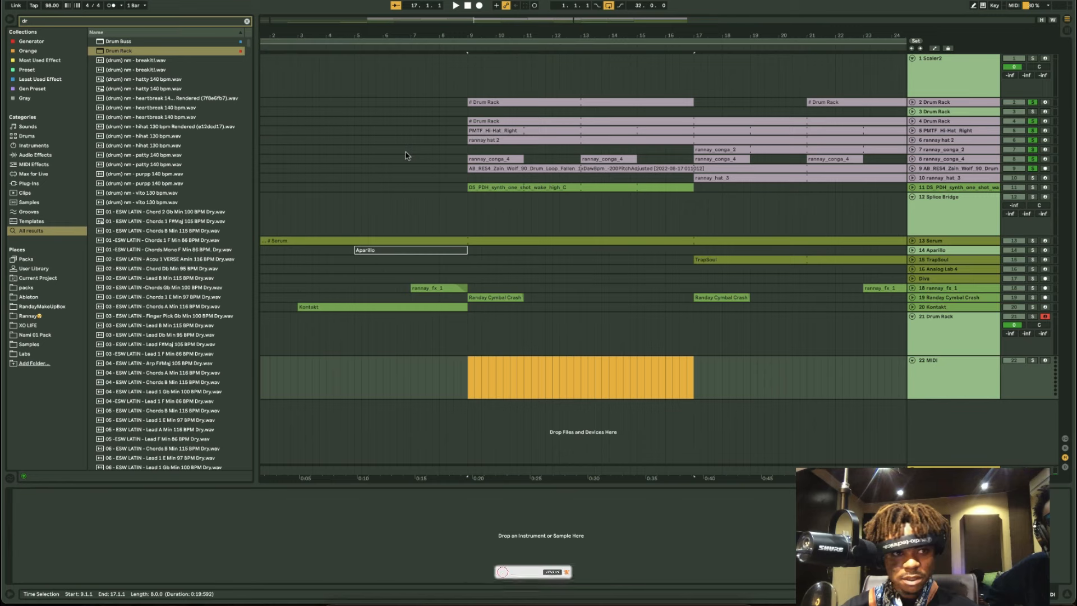
drag(119, 53, 368, 546)
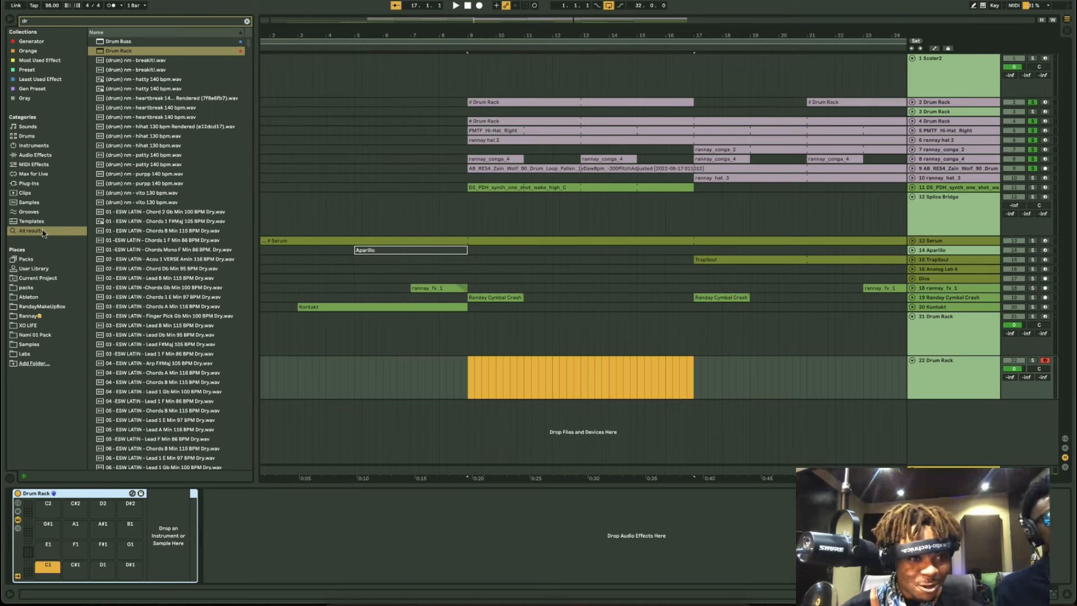
- Open the snare upbox folder within the RandayMakeUpBox samples and clear the browser search
click(32, 306)
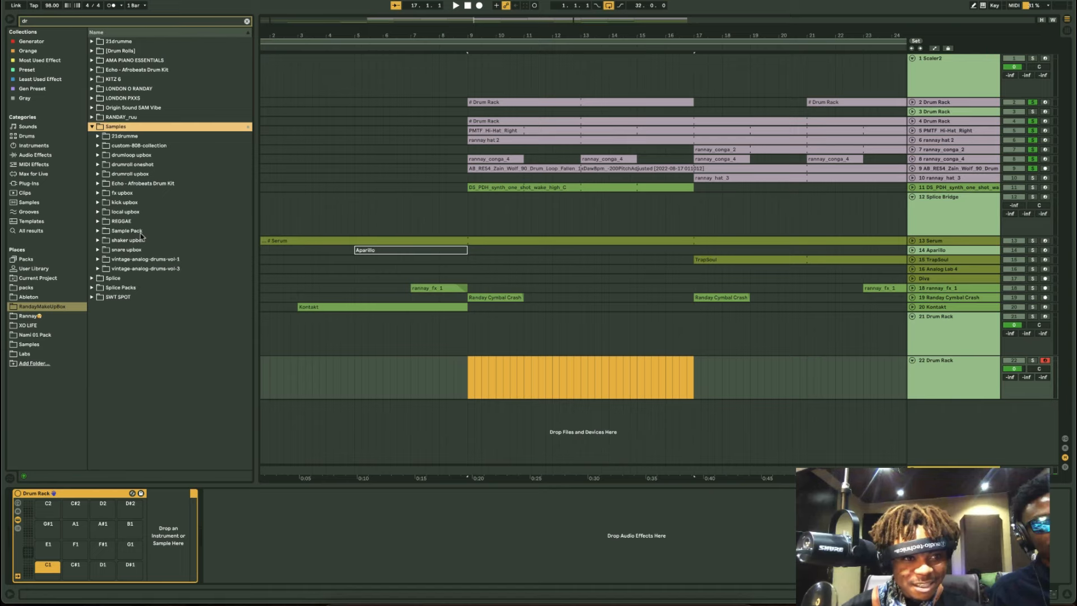
click(98, 251)
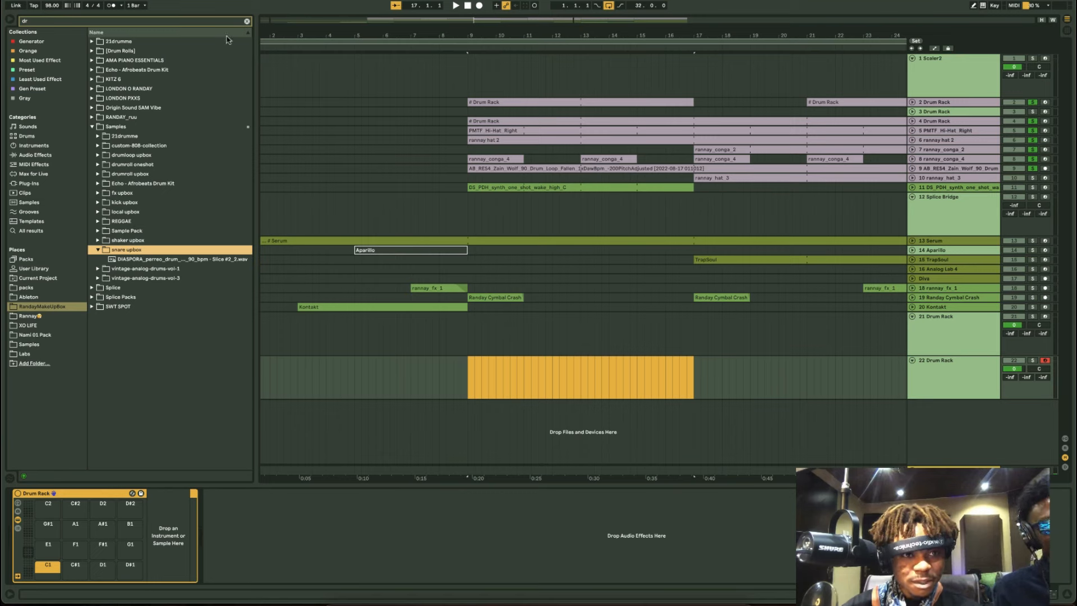
click(246, 21)
- Browse the snare samples and load London Snare Hi 1.wav onto track 22 in place of the Drum Rack
scroll(114, 334, down, 3)
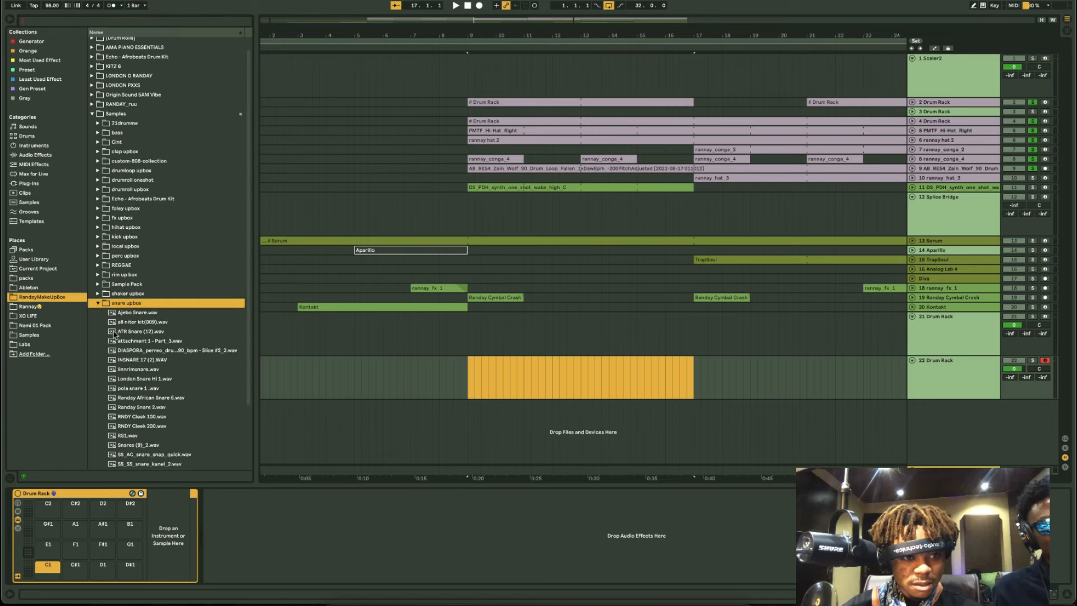
click(112, 322)
double_click(119, 331)
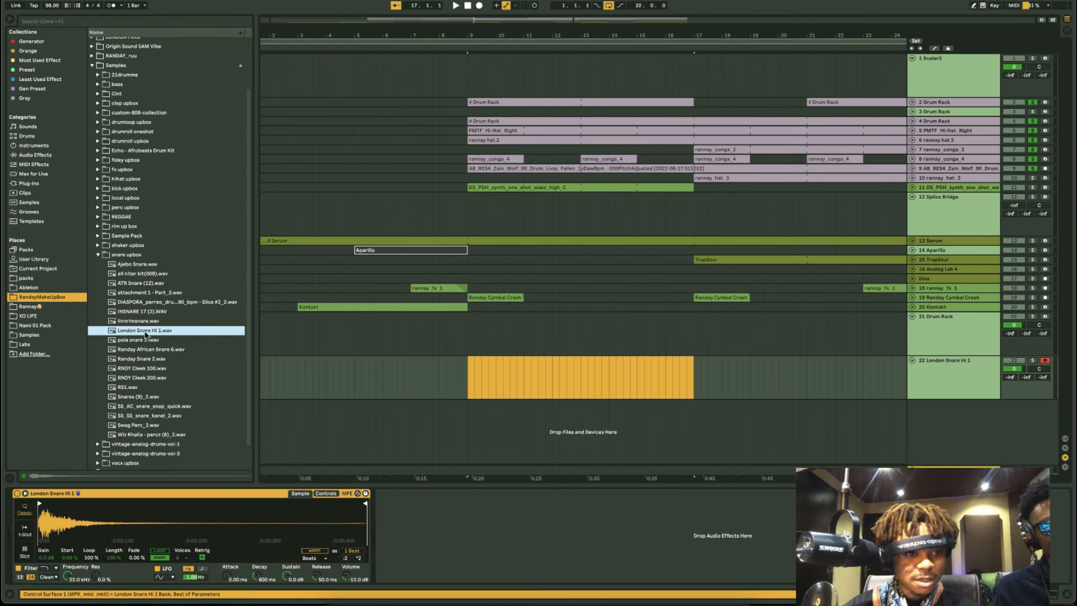
- Undo the Drum Rack replacement on track 22, and load London Snare Hi 1.wav onto pad C1 and pola snare 1 onto C#1
key(ctrl+z)
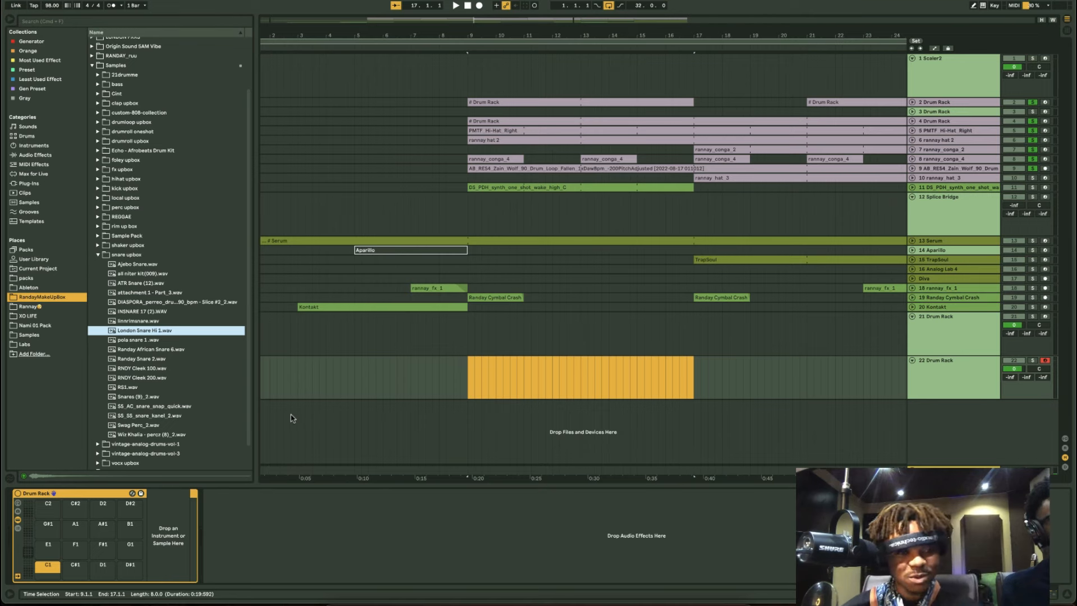
drag(139, 331, 42, 566)
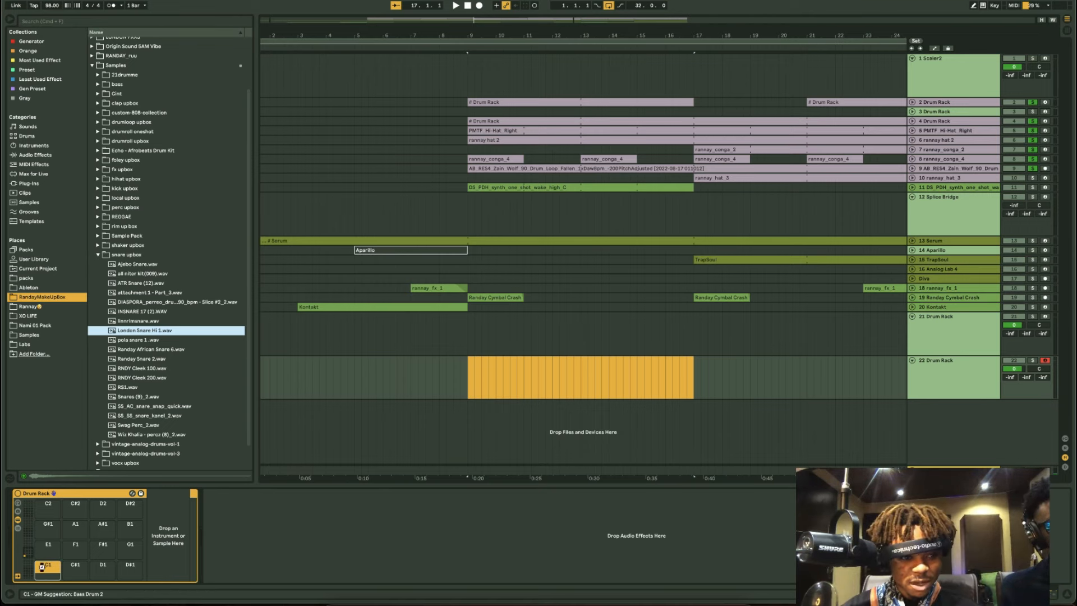
drag(160, 341, 78, 565)
- Load the six samples from Randay Snare 2.wav through SS_AC_snare_snap_quick.wav onto consecutive Drum Rack pads starting at A1
click(131, 359)
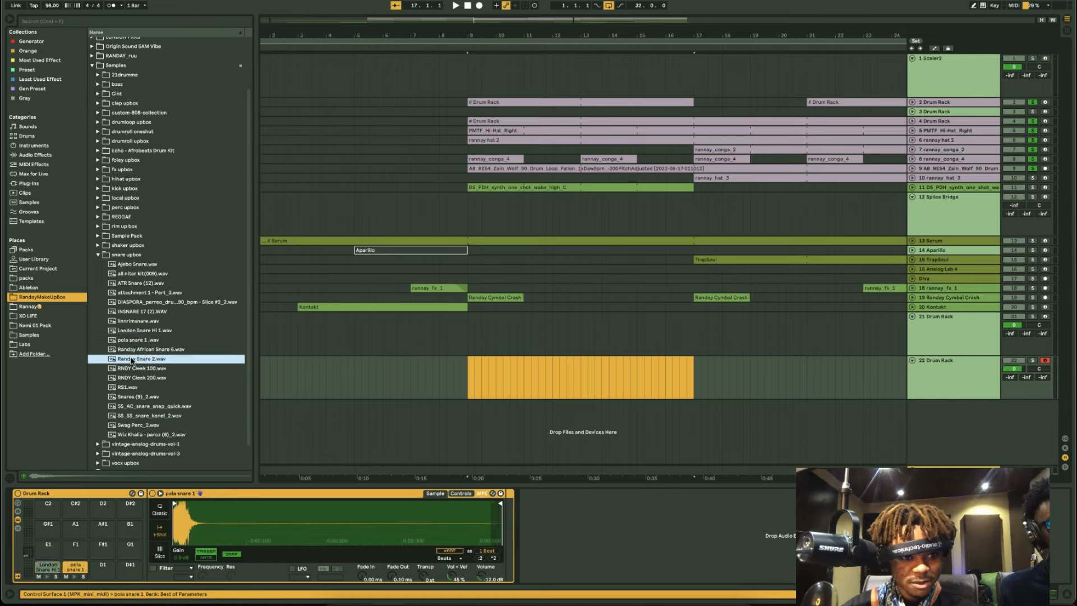
shift+click(131, 406)
drag(126, 359, 78, 527)
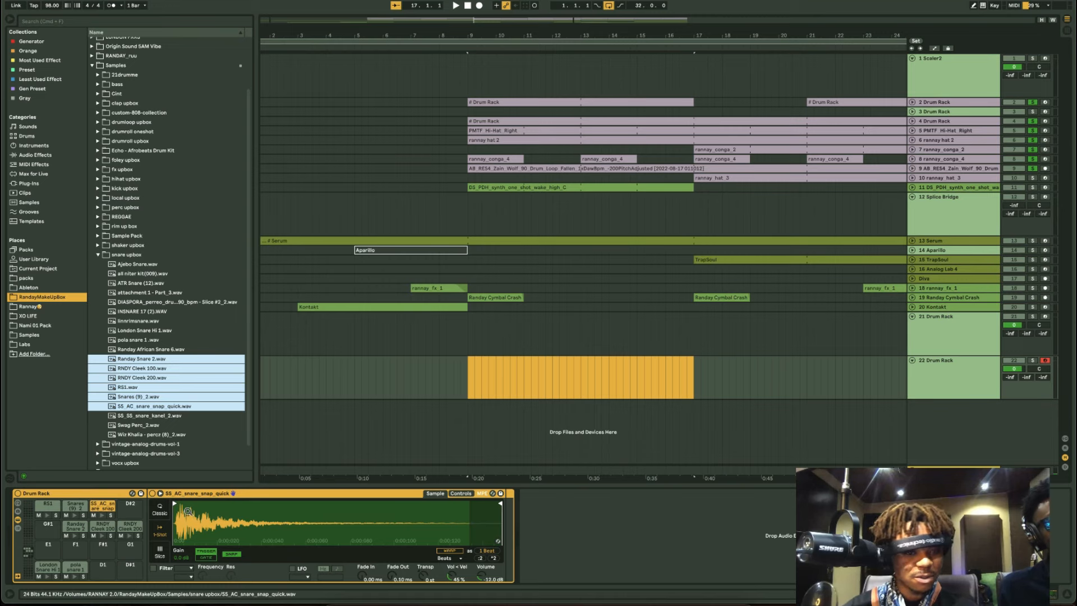
- Insert an empty two-bar MIDI clip on track 22 from bar 9 to bar 11
click(470, 385)
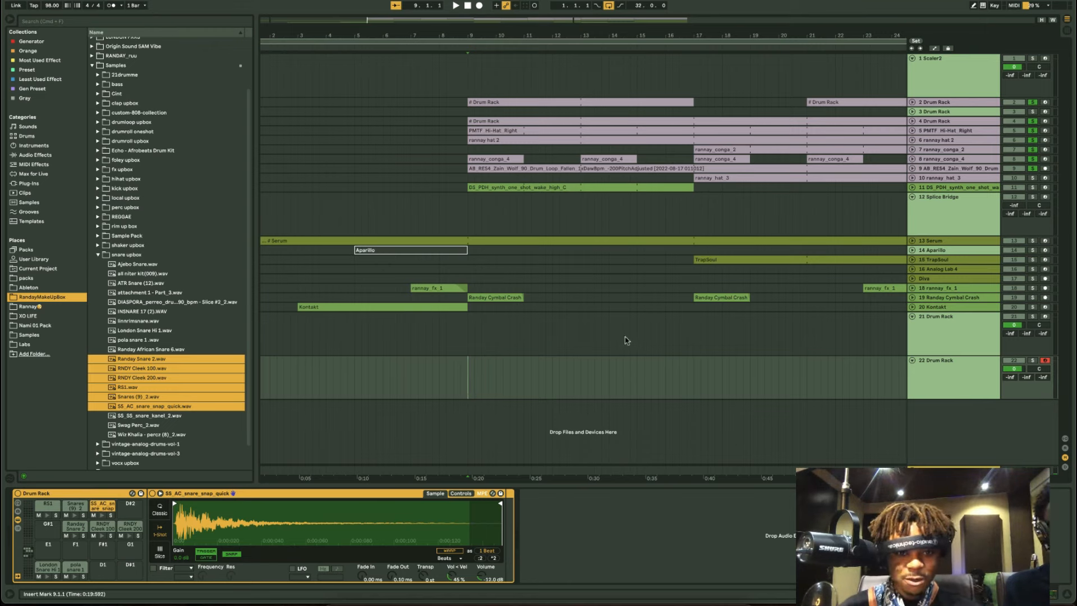
drag(477, 373, 525, 380)
right_click(492, 373)
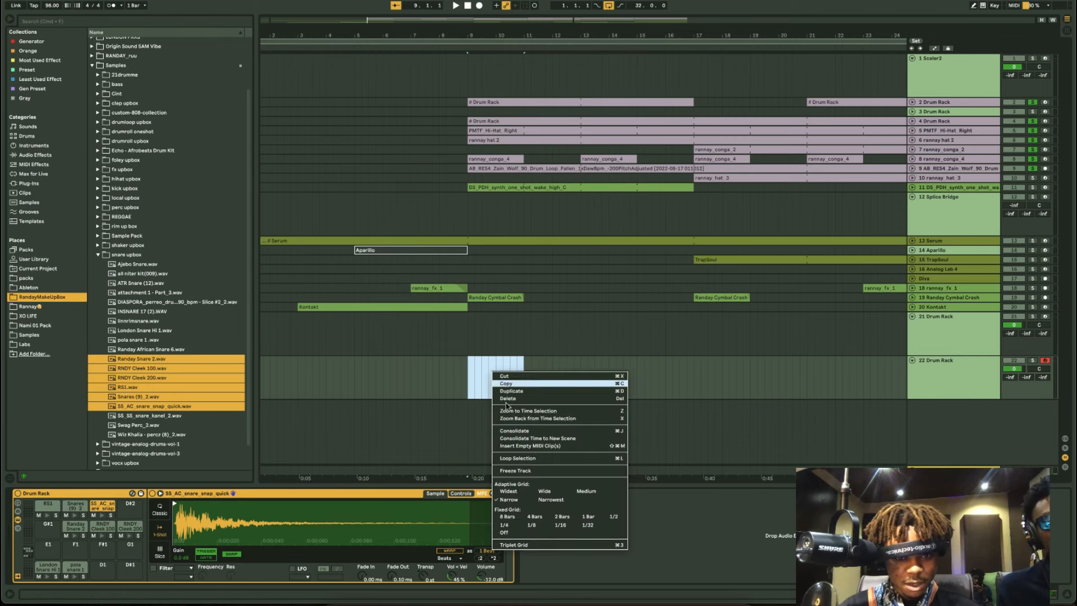
click(519, 446)
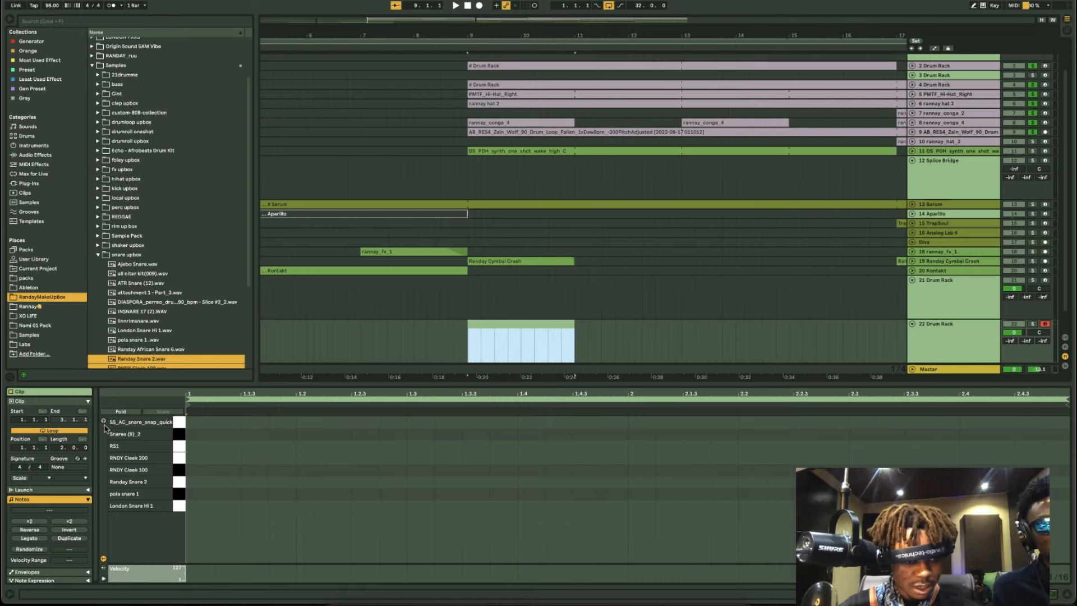
- Turn on note preview in the clip editor and audition the RS1 and RNDY Cleek 100 snares
click(103, 421)
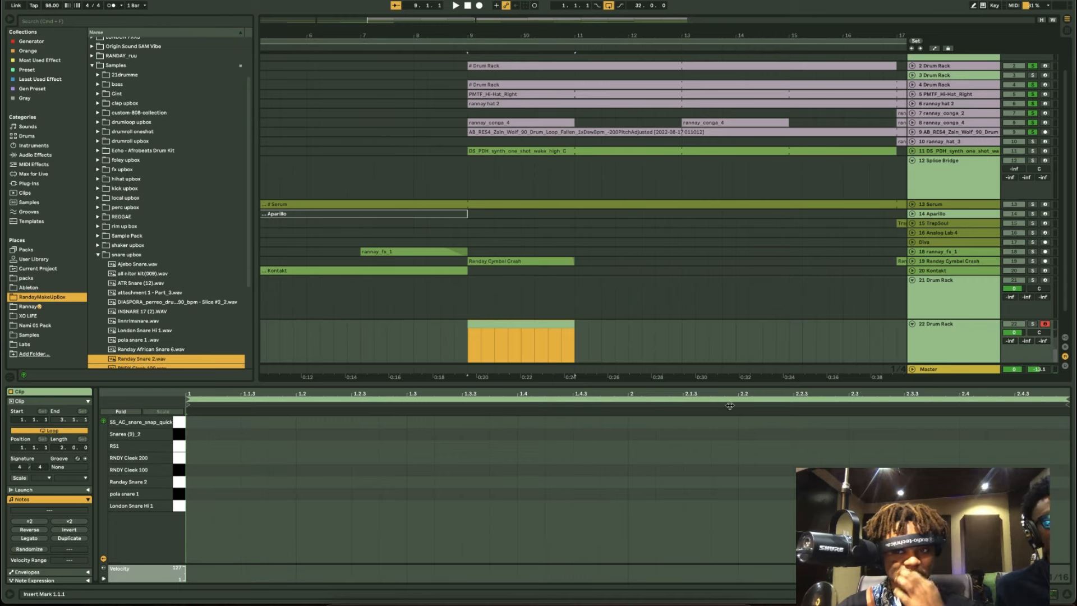
click(178, 449)
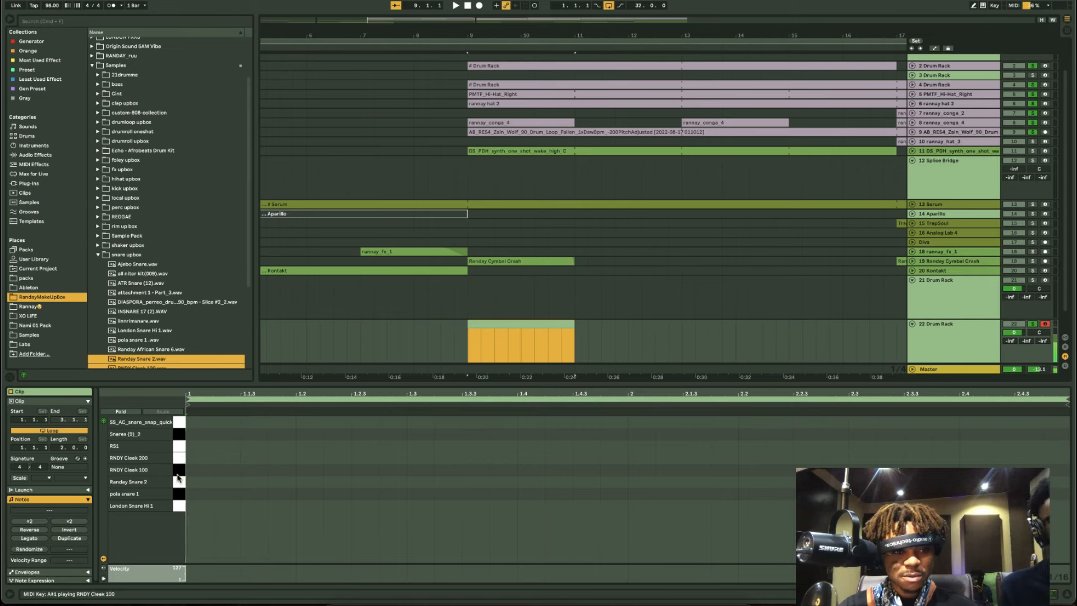
click(177, 473)
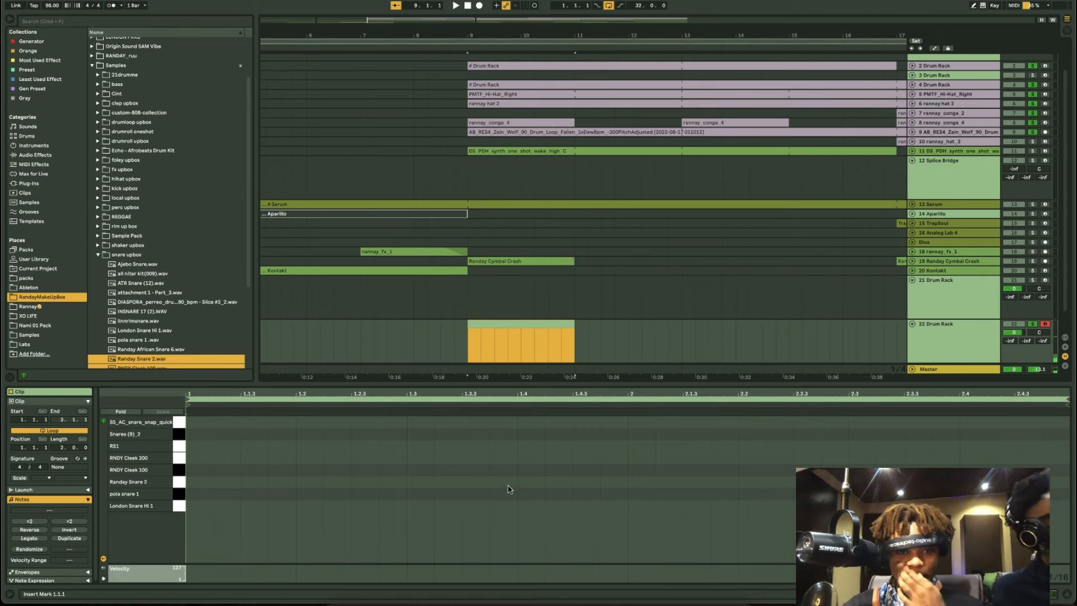
- Add Randay Snare 2 notes at 1.1.3, 1.2.3, 1.3.3, 1.4.3 and 2.1.3 in the MIDI clip
double_click(242, 481)
double_click(354, 481)
double_click(448, 481)
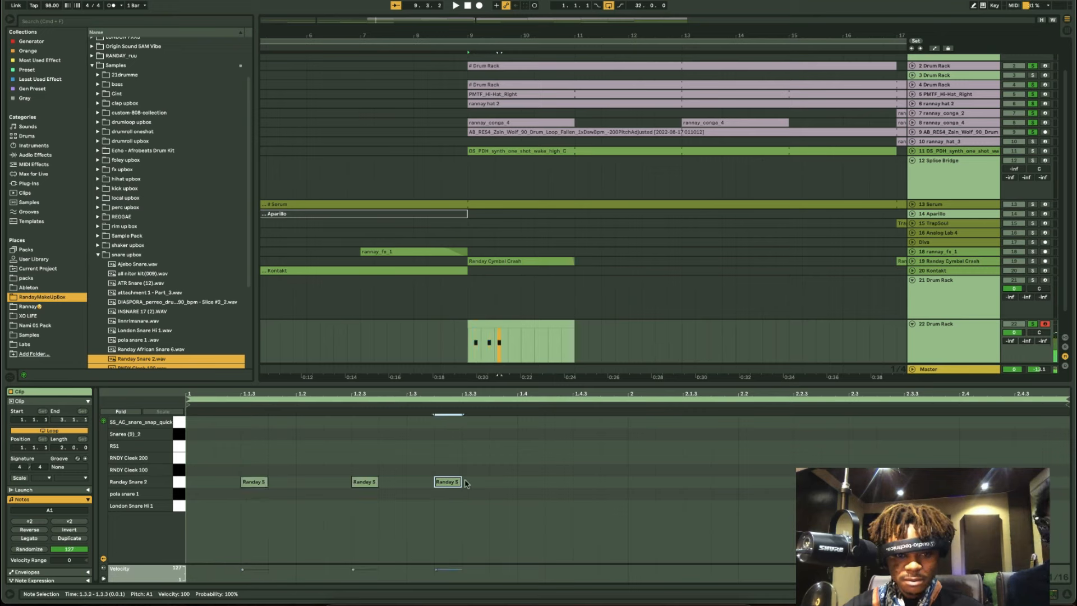
drag(448, 482, 471, 483)
double_click(593, 483)
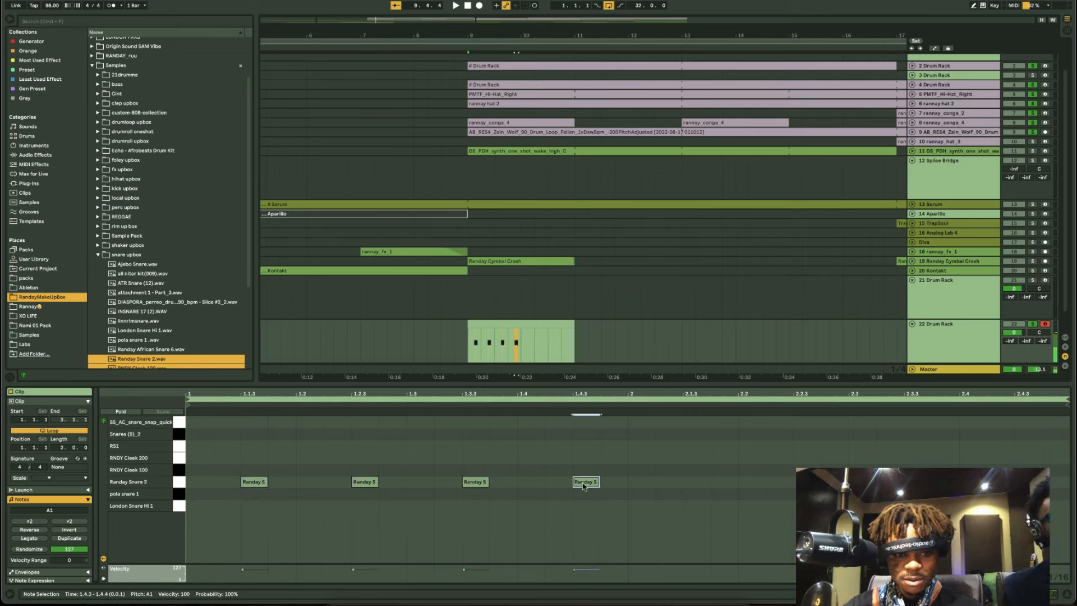
double_click(696, 482)
- Try to duplicate the five Randay Snare 2 notes, and undo the duplication
drag(734, 485, 189, 472)
key(super+d)
key(super+z)
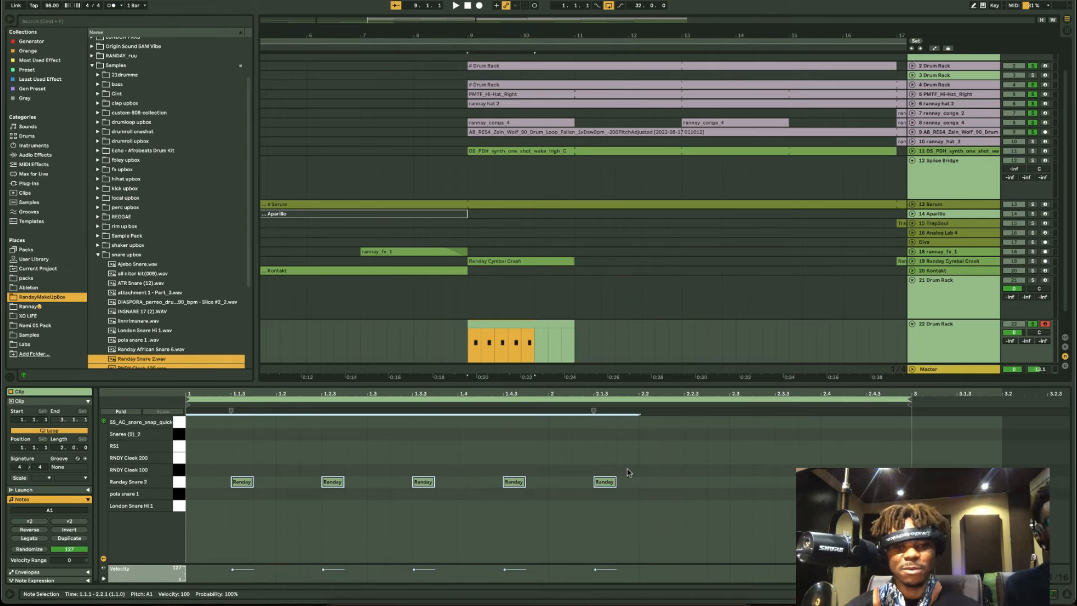
- Deselect the notes, expand the clip editor to full height and restore the arrangement above it
click(642, 482)
key(super+alt+e)
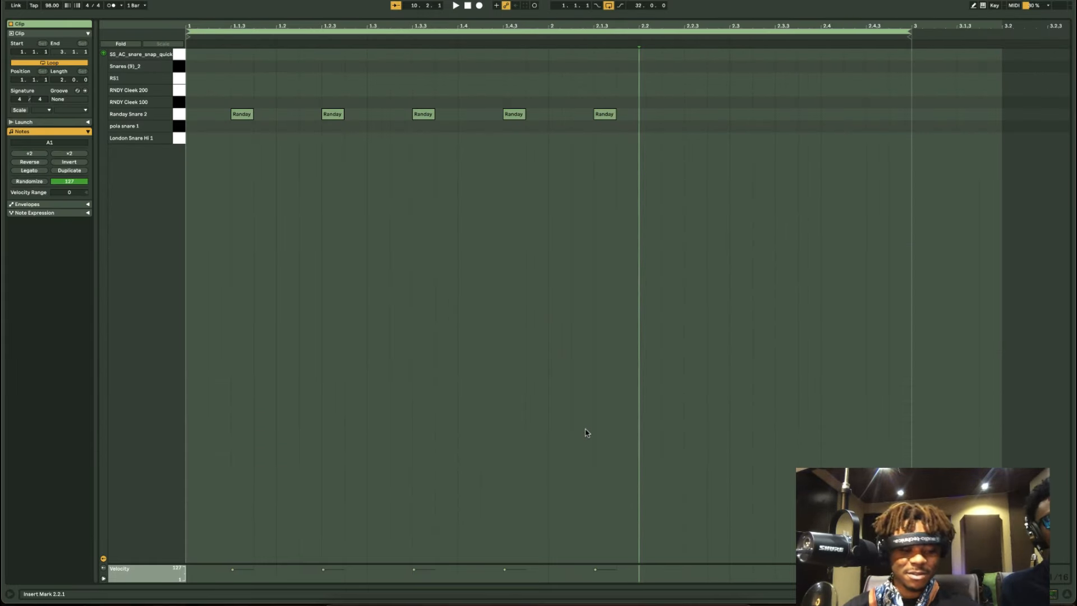
key(super+alt+e)
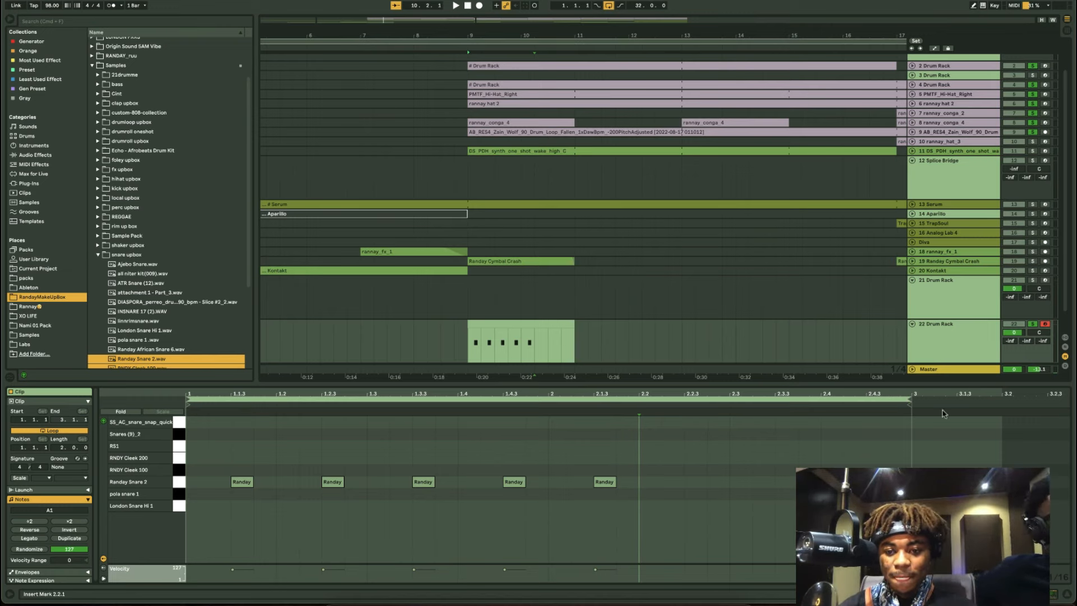
- Shorten the snare clip's loop to end at 2.2.1 and select the clip on track 22 to review its repeating pattern
mouse_move(909, 400)
mouse_down()
mouse_move(654, 409)
mouse_move(637, 426)
mouse_up()
click(534, 324)
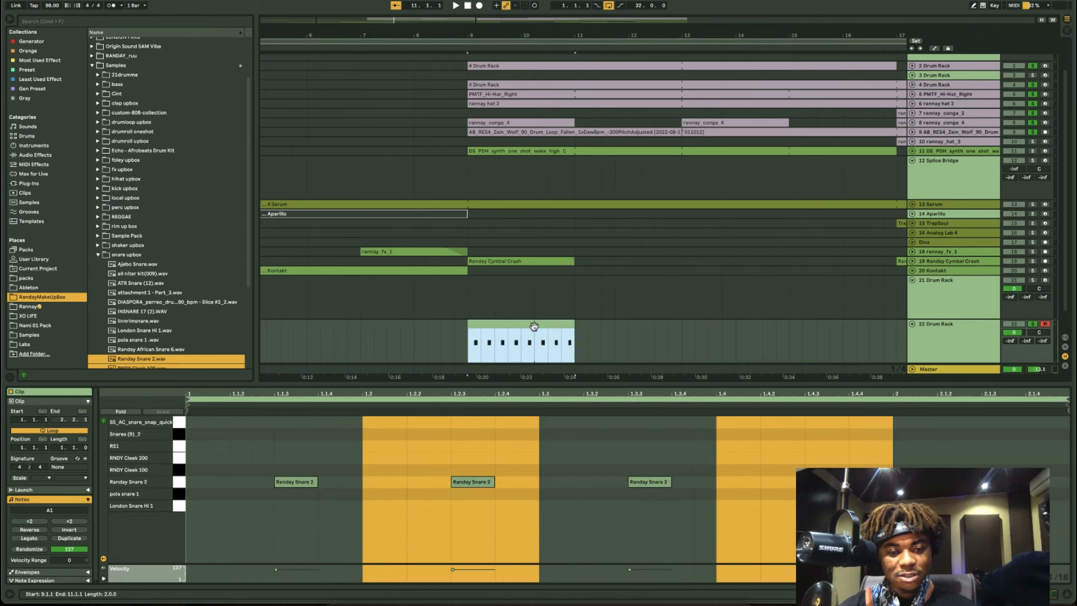
scroll(549, 344, up, 3)
scroll(549, 344, up, 4)
scroll(550, 344, down, 2)
scroll(624, 338, down, 2)
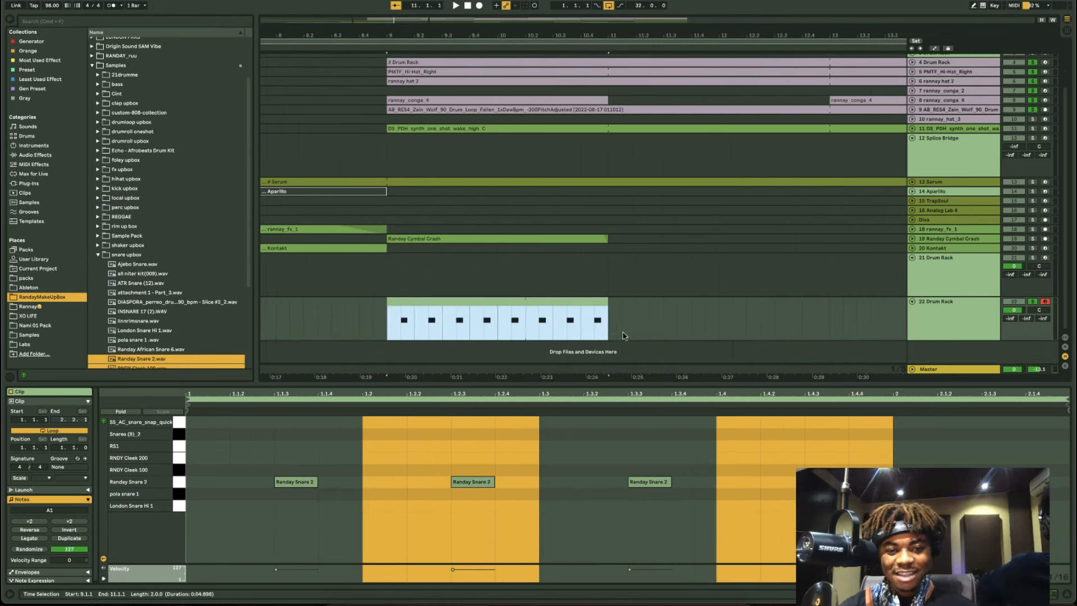
- Delete the Drum Rack track 22 from the arrangement
click(937, 324)
key(Delete)
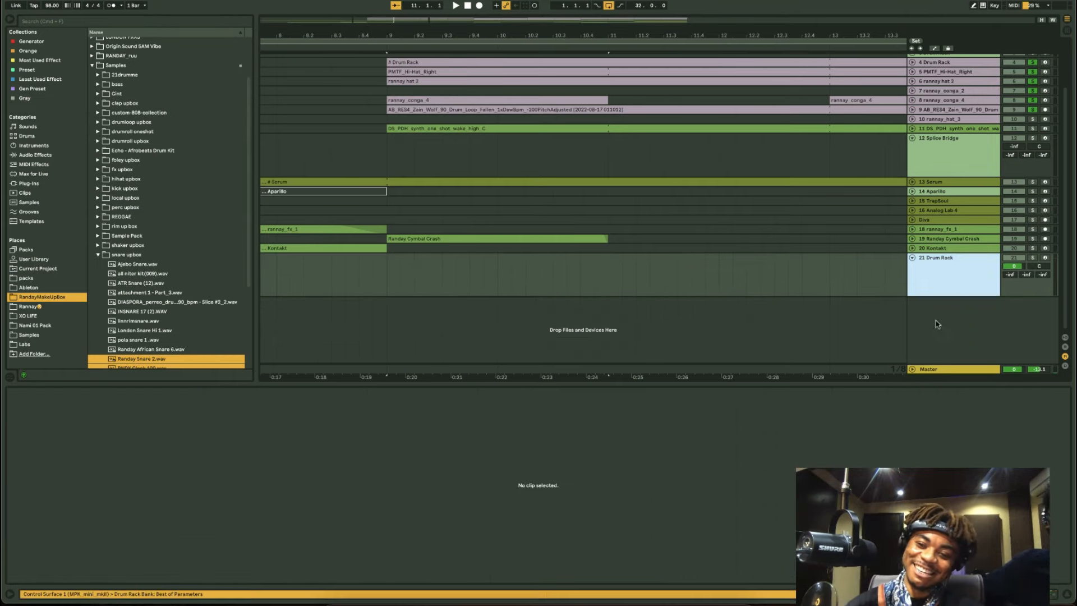
scroll(680, 270, up, 3)
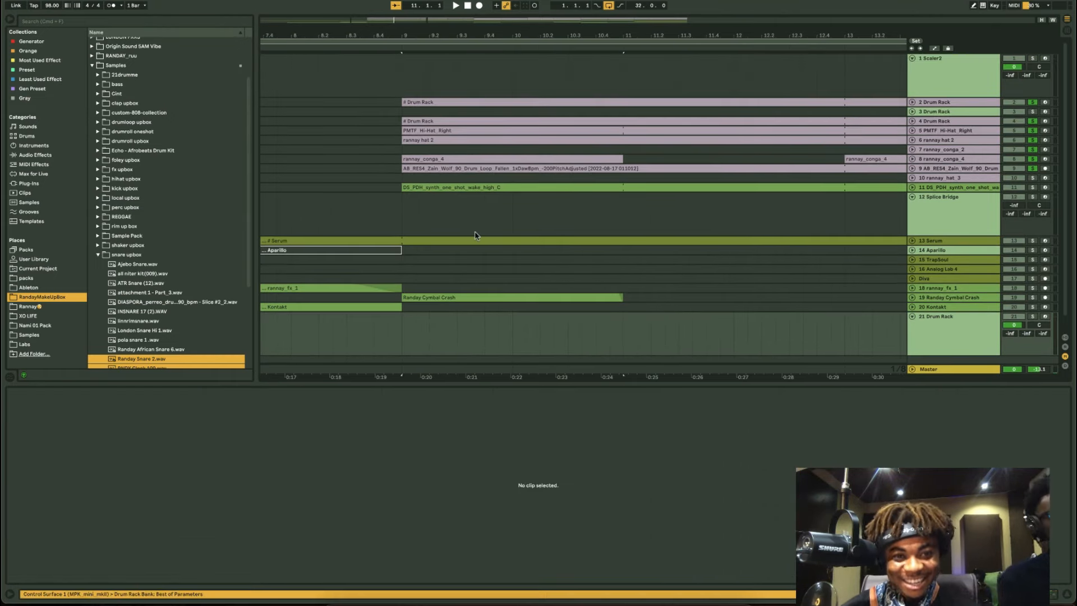
scroll(475, 236, down, 5)
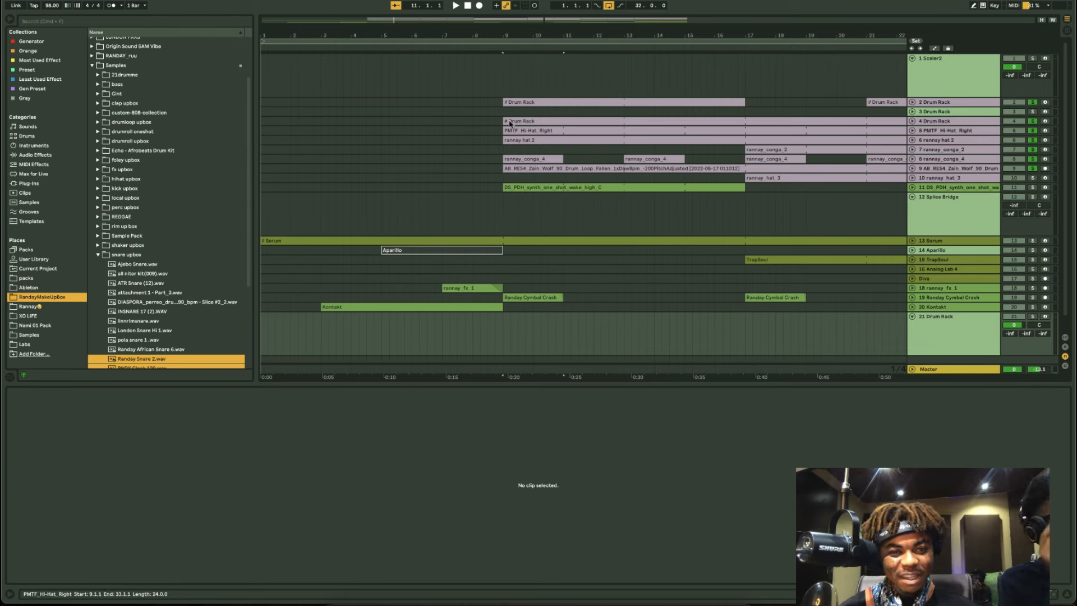
- Open the first Drum Rack clip on track 2 and turn off solo on all soloed tracks
click(519, 102)
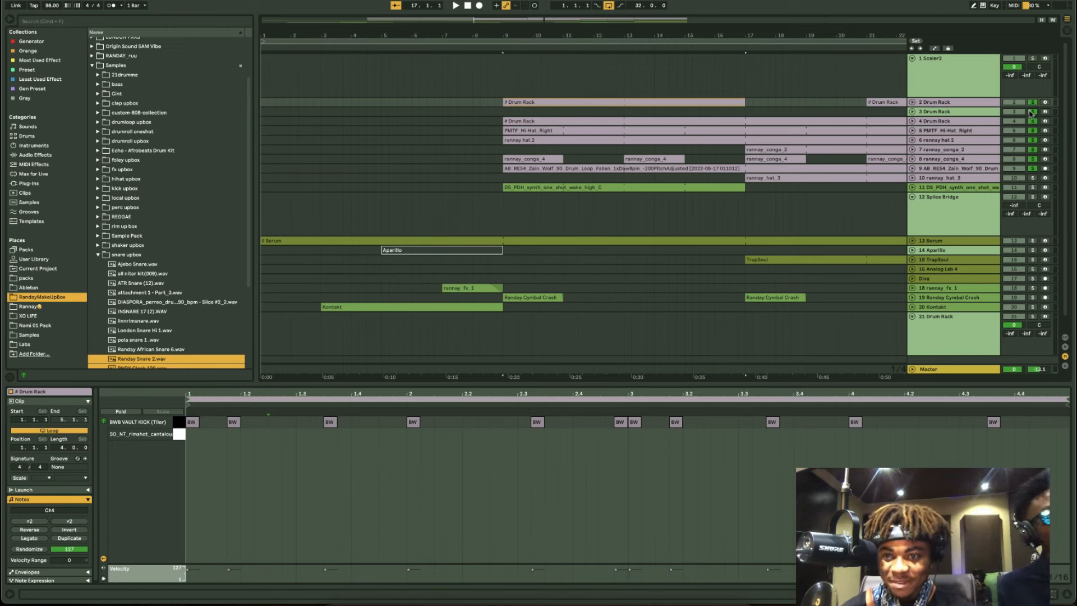
click(975, 120)
click(928, 131)
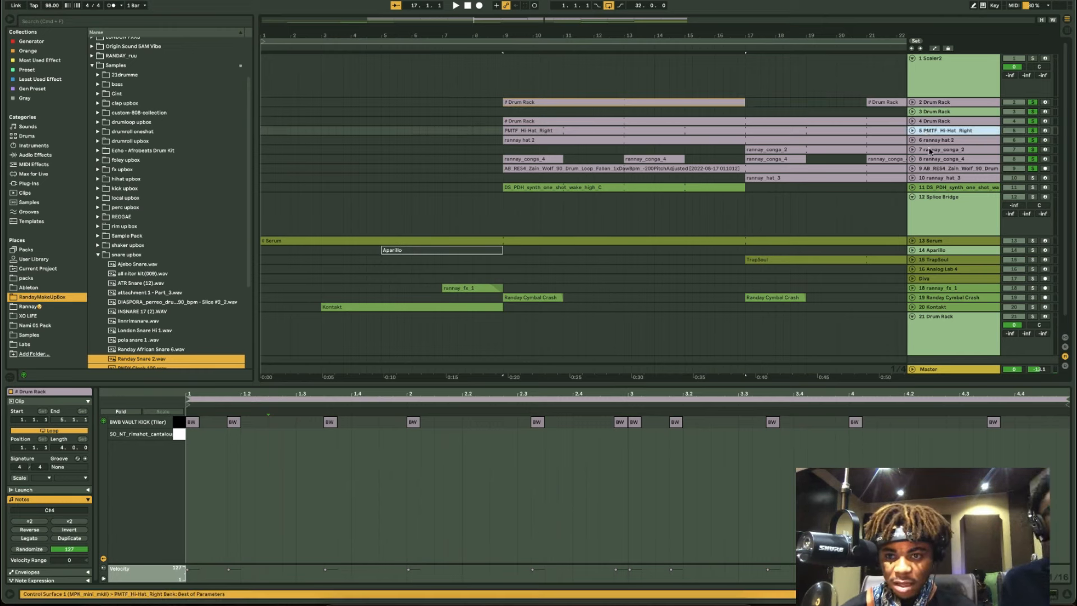
click(929, 150)
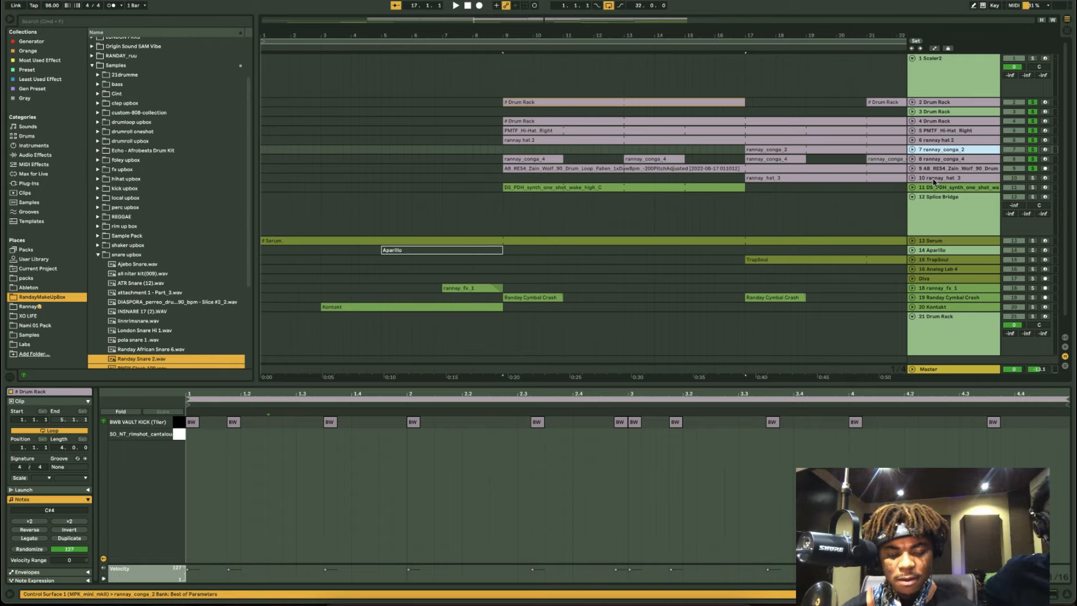
key(s)
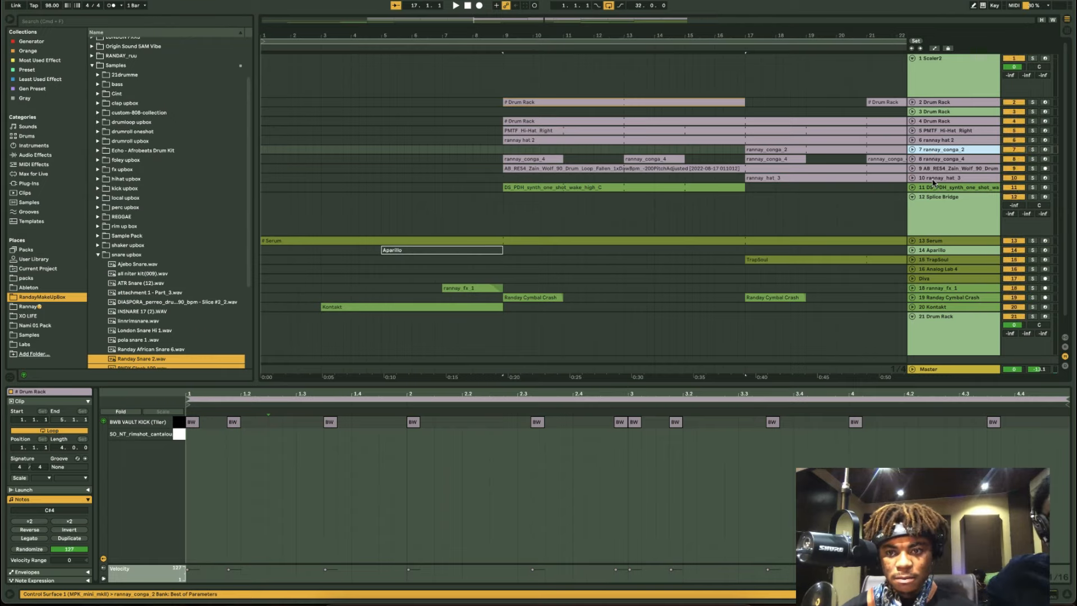
- Select the Splice Bridge track, and unfold and refold the Serum track to show its layout
click(980, 194)
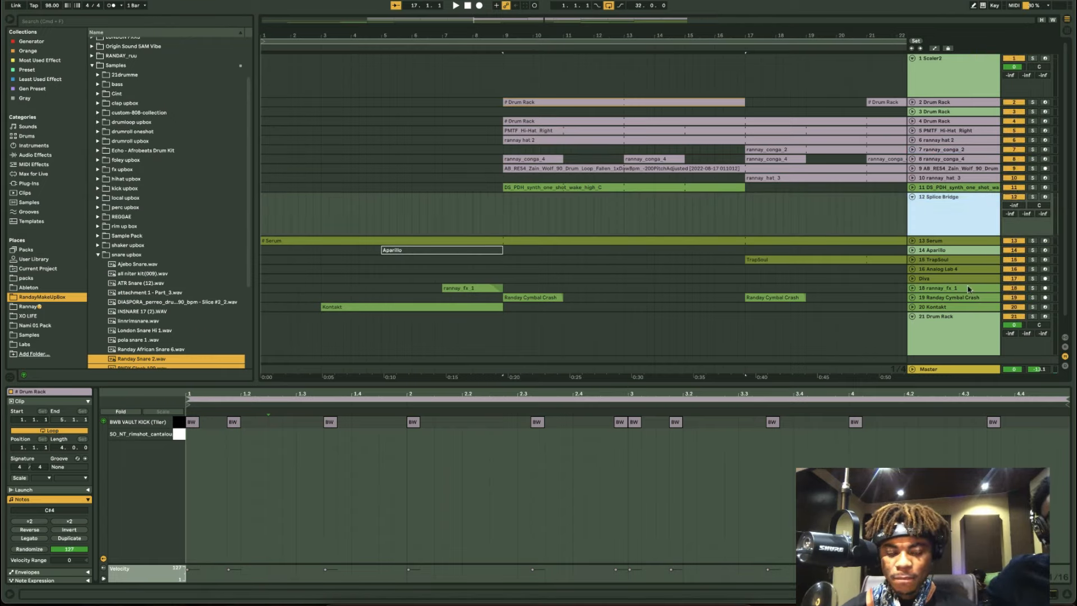
click(911, 241)
click(912, 241)
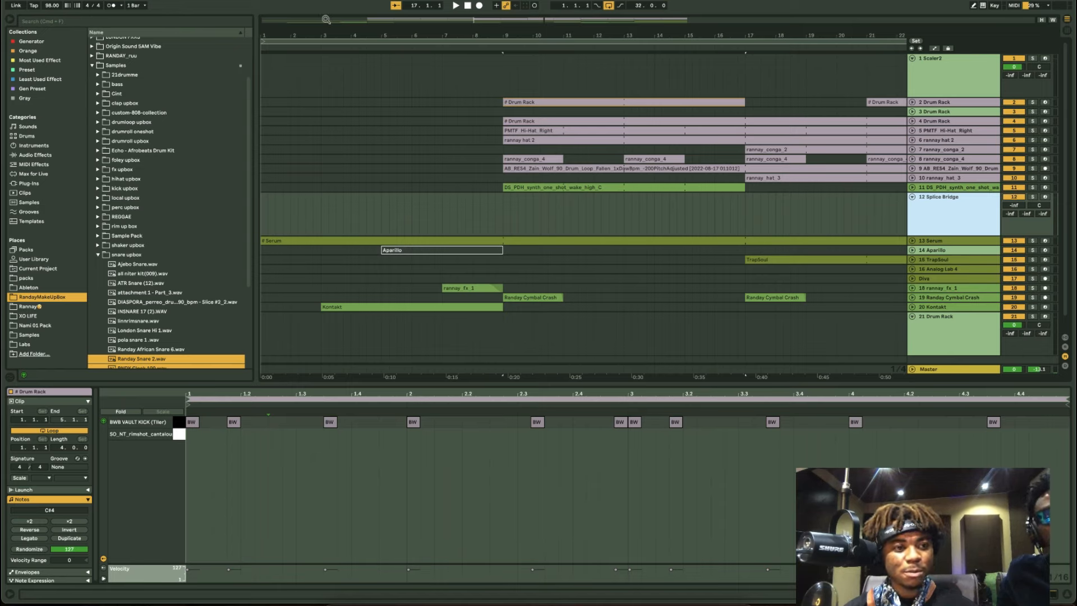
- Try tapping in a project tempo of about 150 BPM, and undo the tempo change
click(35, 5)
click(35, 5)
click(35, 6)
click(35, 6)
click(35, 5)
click(35, 6)
click(35, 5)
click(34, 6)
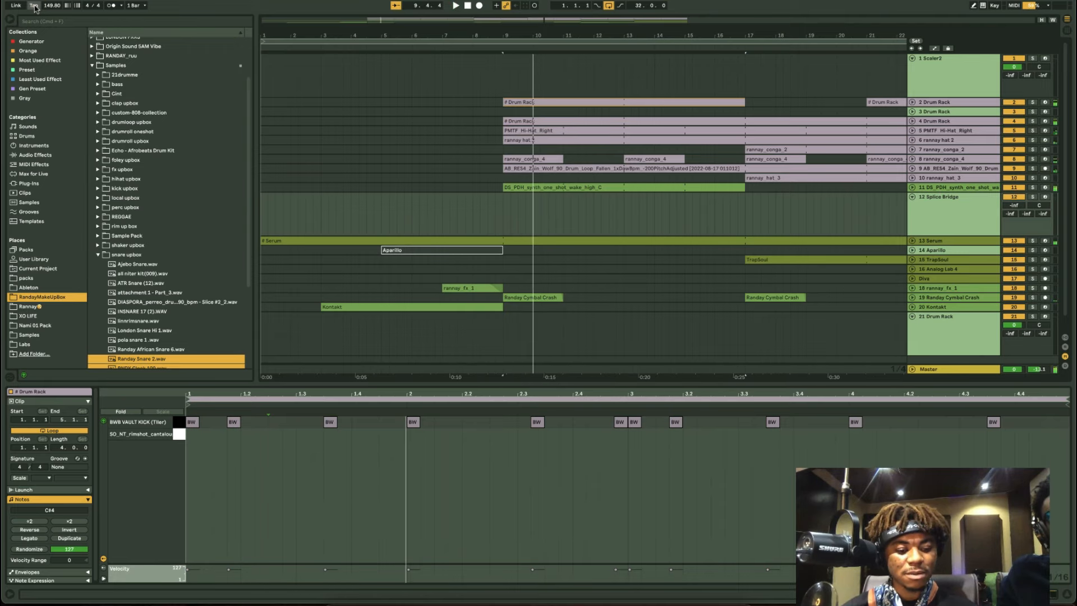
key(super+z)
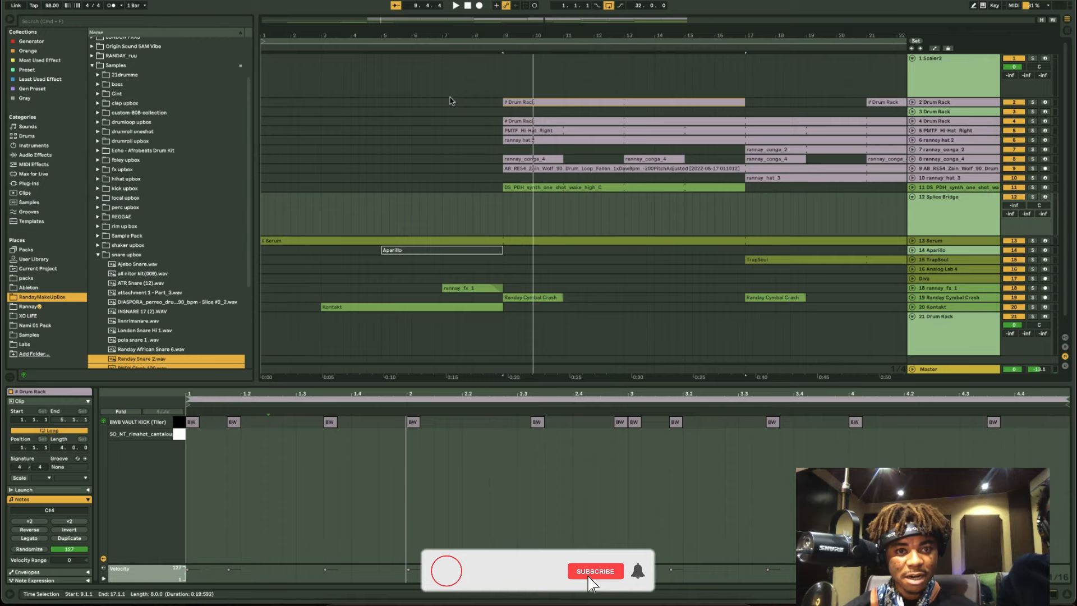
- Show the global quantization choices and close the list
click(135, 6)
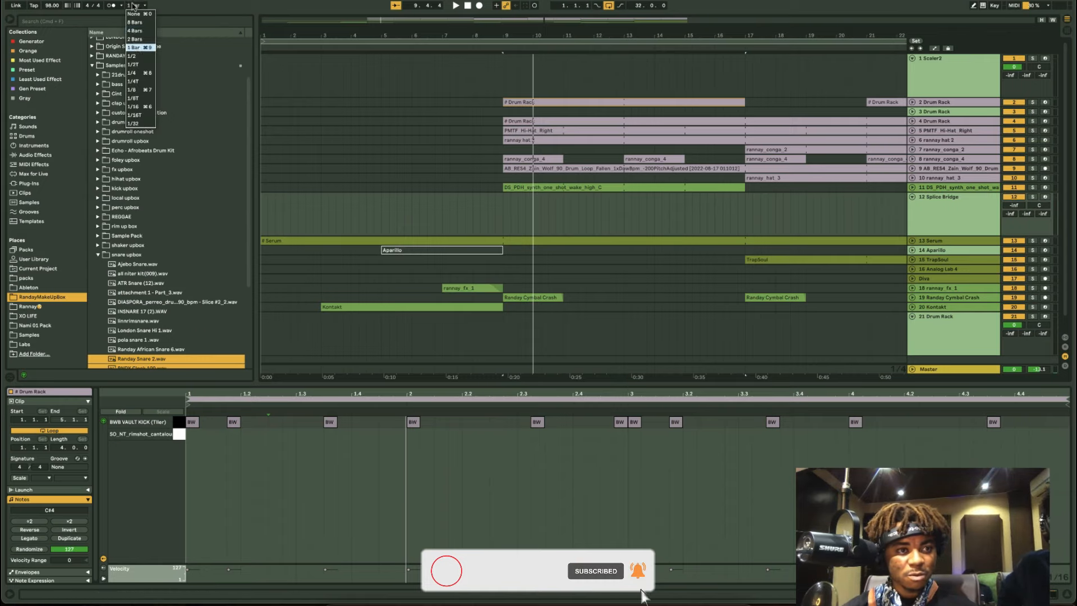
click(175, 9)
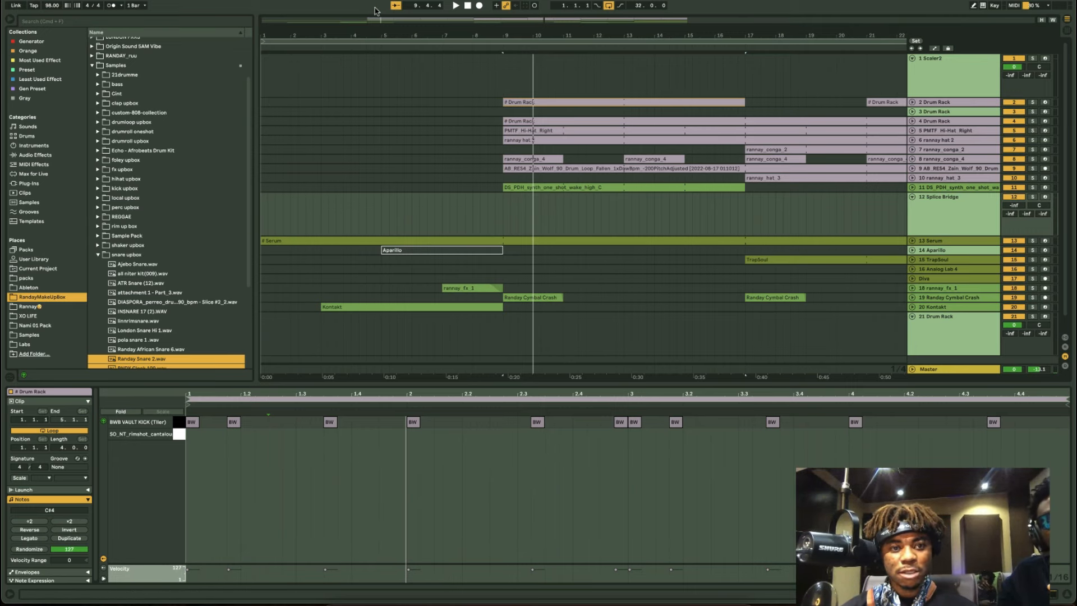
- Play the arrangement from 7.4.1, zoom in around the playhead and turn arrangement Follow back on
click(465, 73)
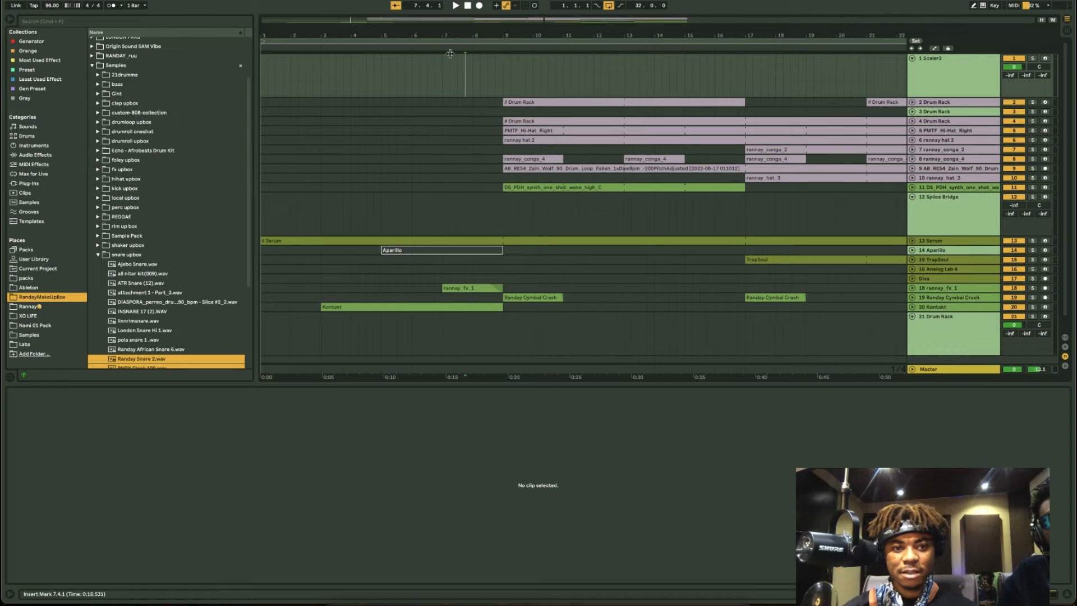
key(space)
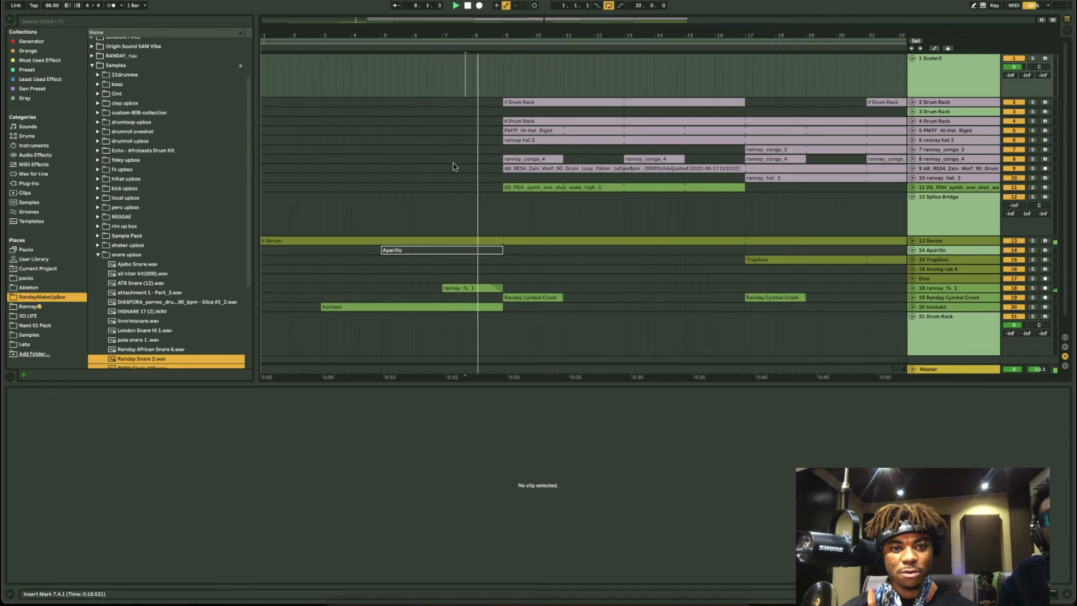
scroll(465, 113, up, 10)
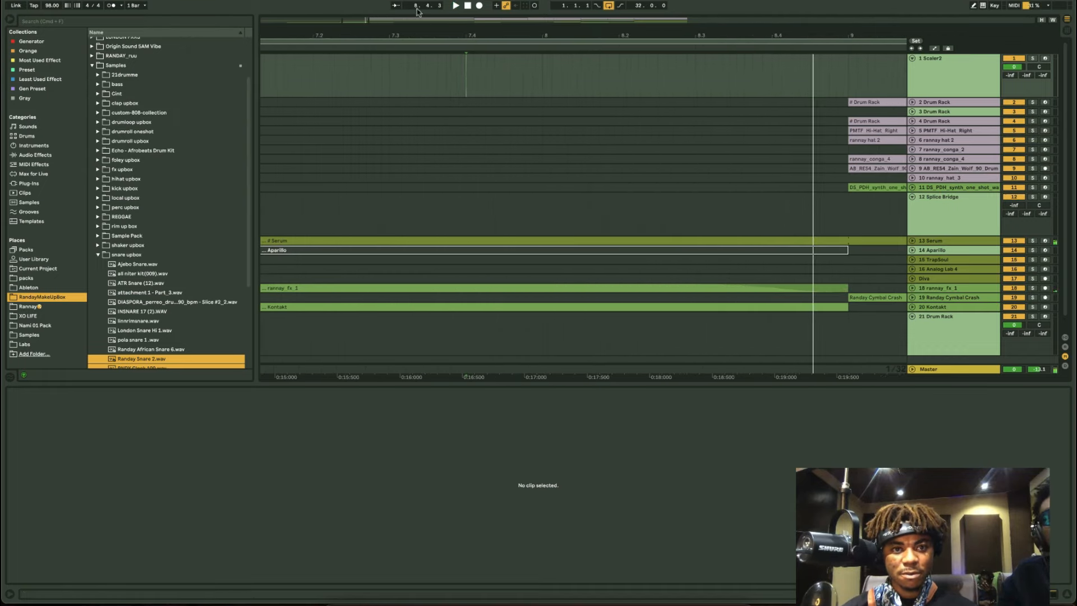
click(396, 7)
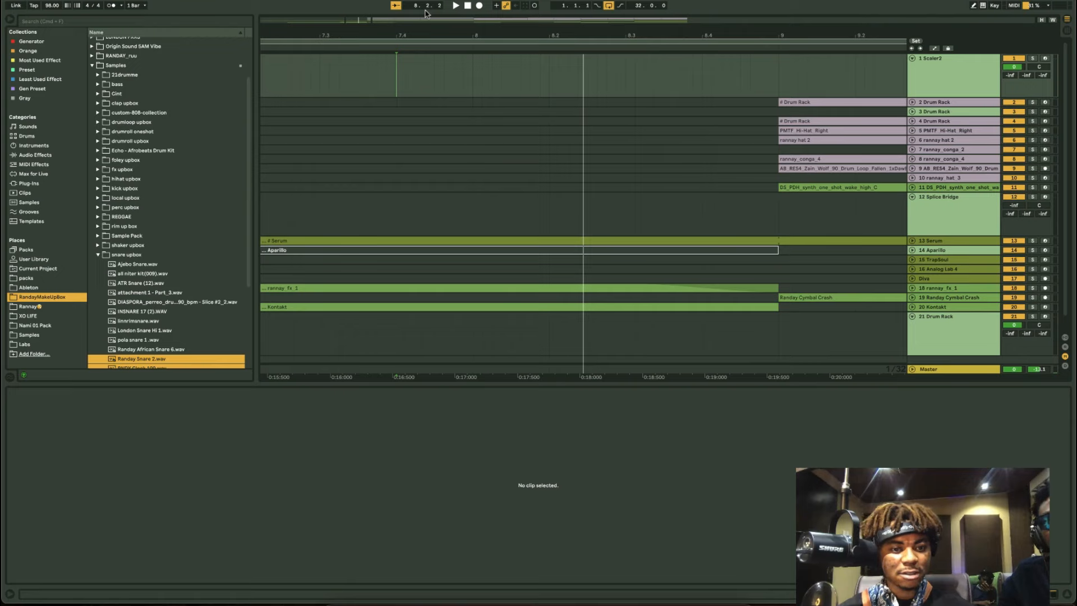
key(space)
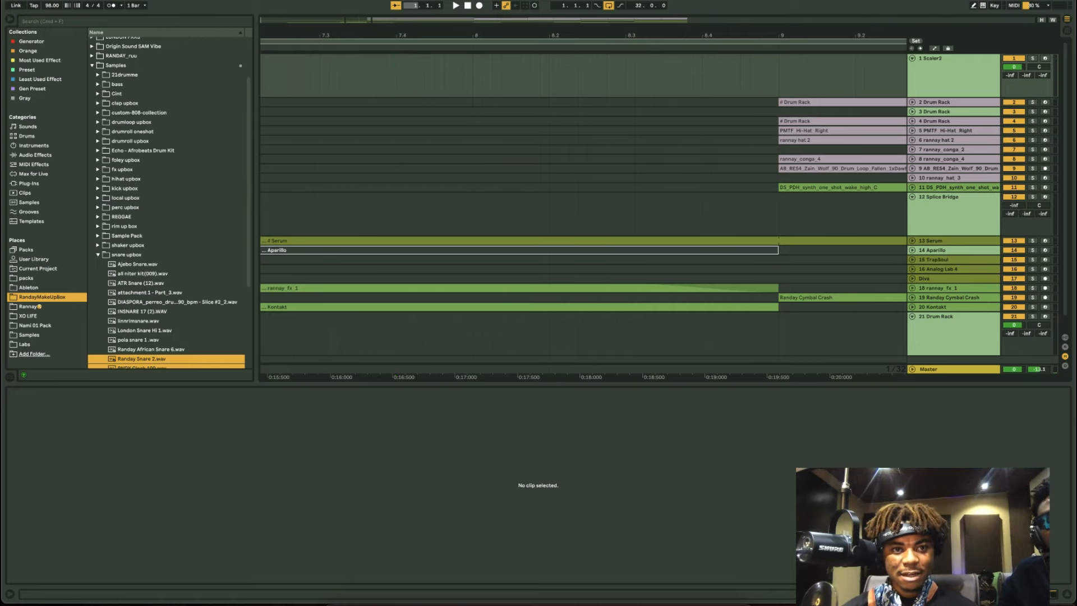
- Return to the start of the arrangement, hide the clip detail view and briefly play from 1.1.1
scroll(303, 155, left, 20)
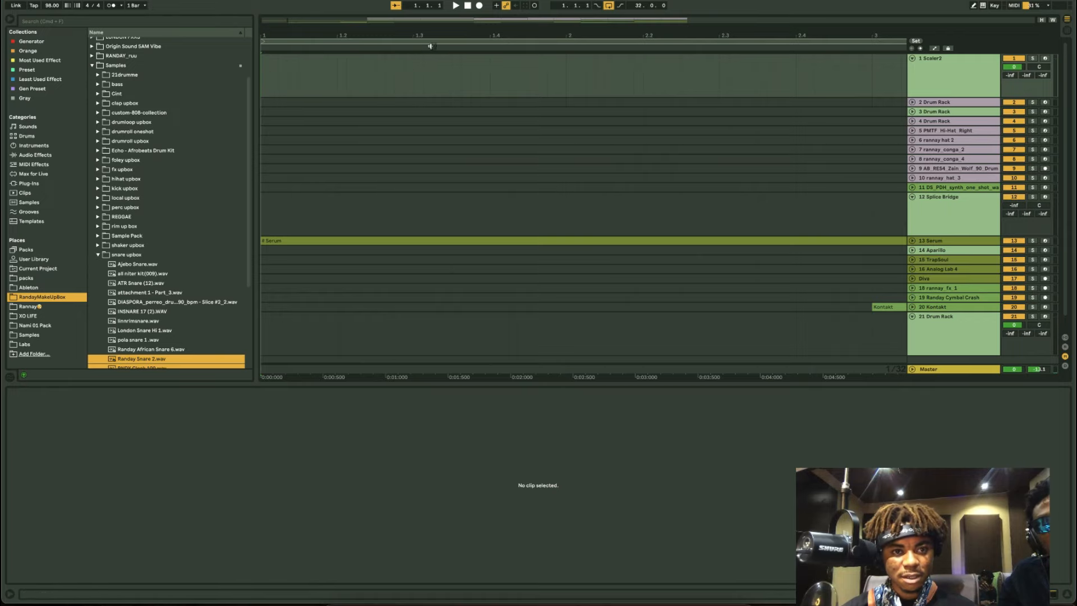
scroll(547, 91, down, 8)
scroll(547, 91, up, 4)
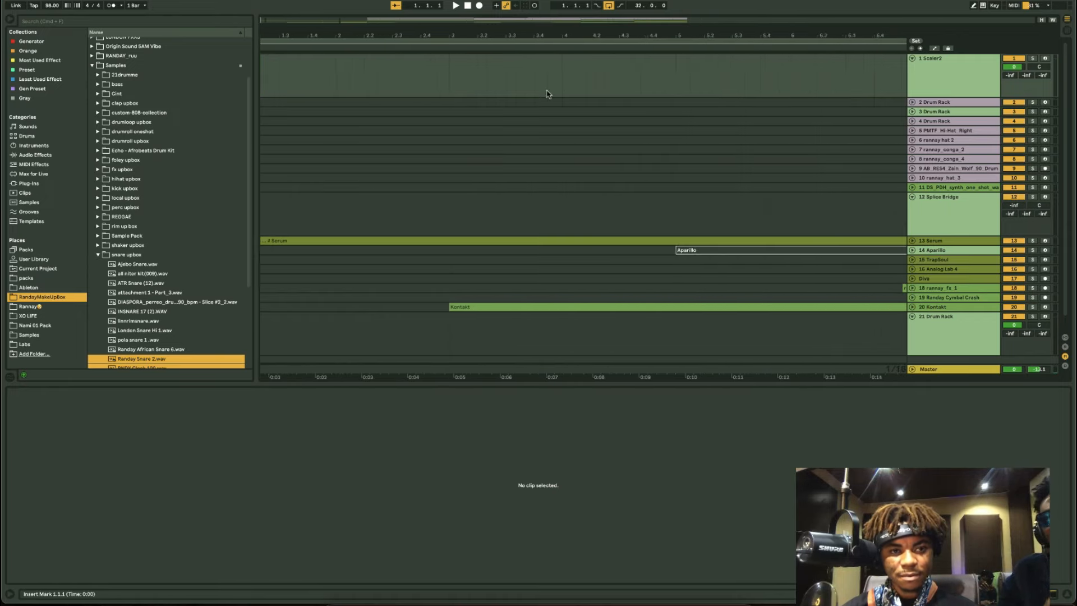
scroll(548, 93, left, 4)
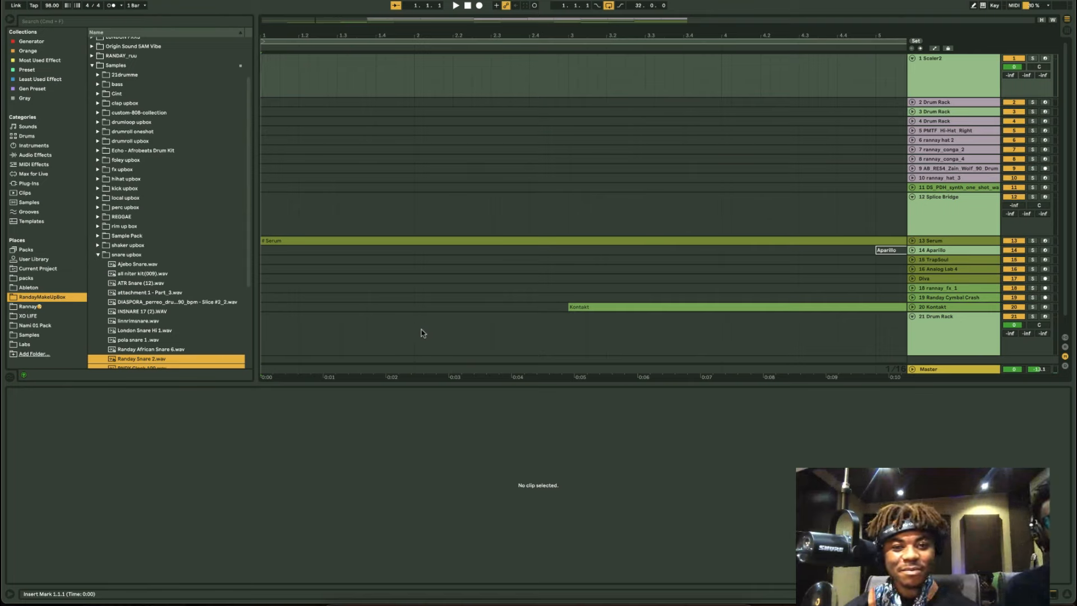
click(450, 383)
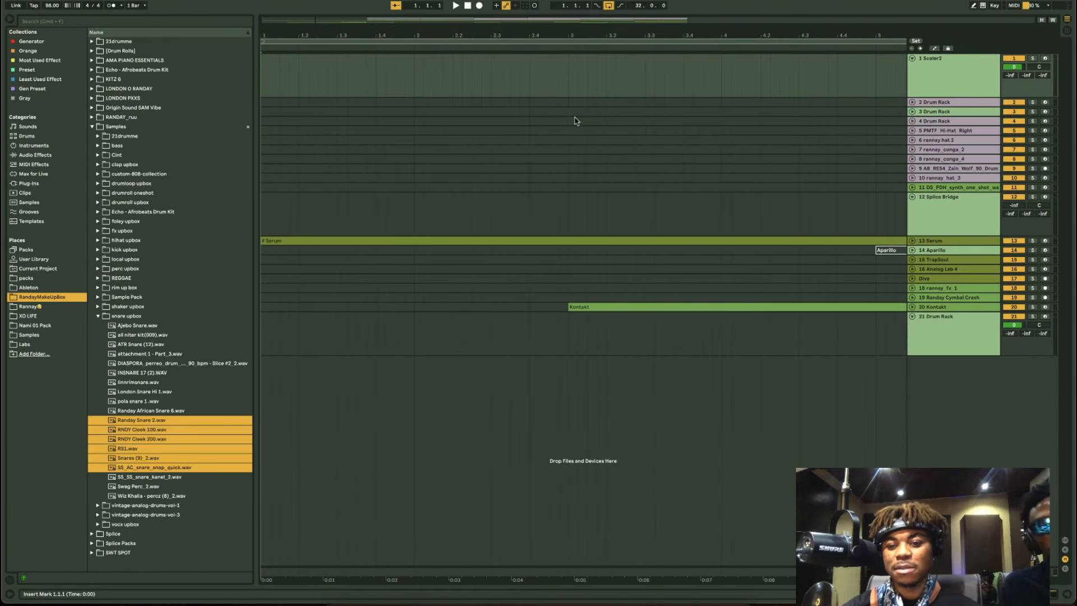
key(space)
key(space)
scroll(586, 258, down, 5)
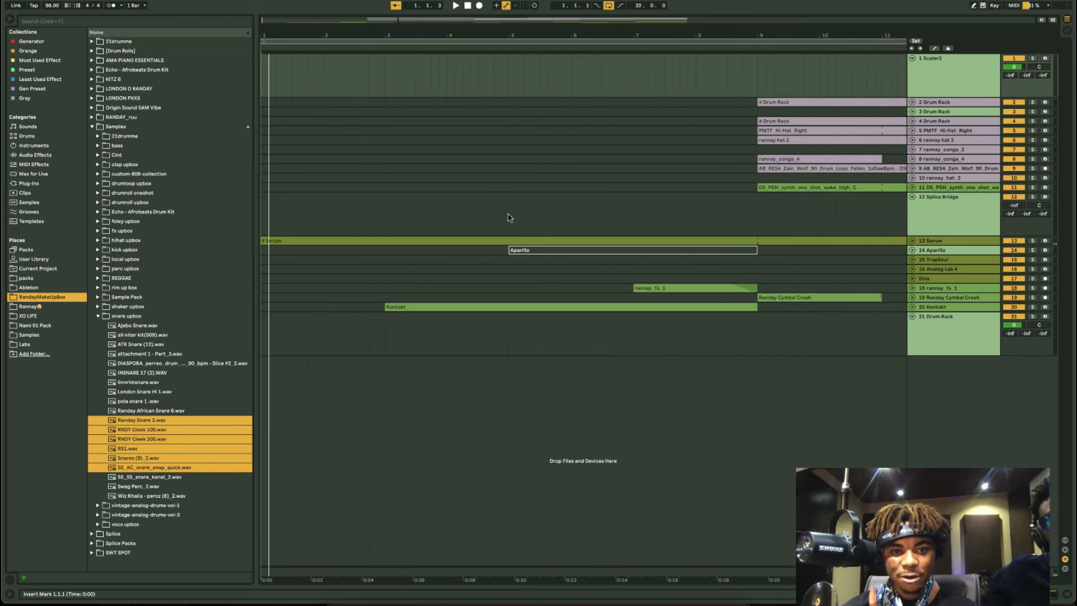
- Select the four bars from 1.1.1 to 5.1.1 on the Splice Bridge track, loop them and start playback
drag(509, 218, 234, 216)
key(super+l)
key(space)
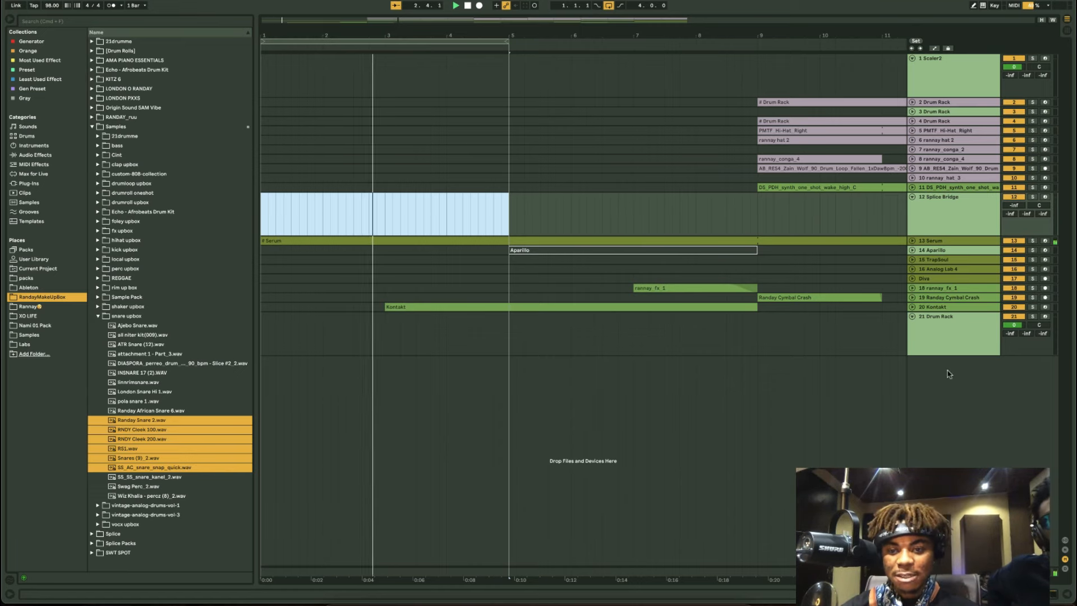
- Arm the Aparillo track for recording, and open and close its plug-in window from the device chain
click(950, 333)
click(964, 265)
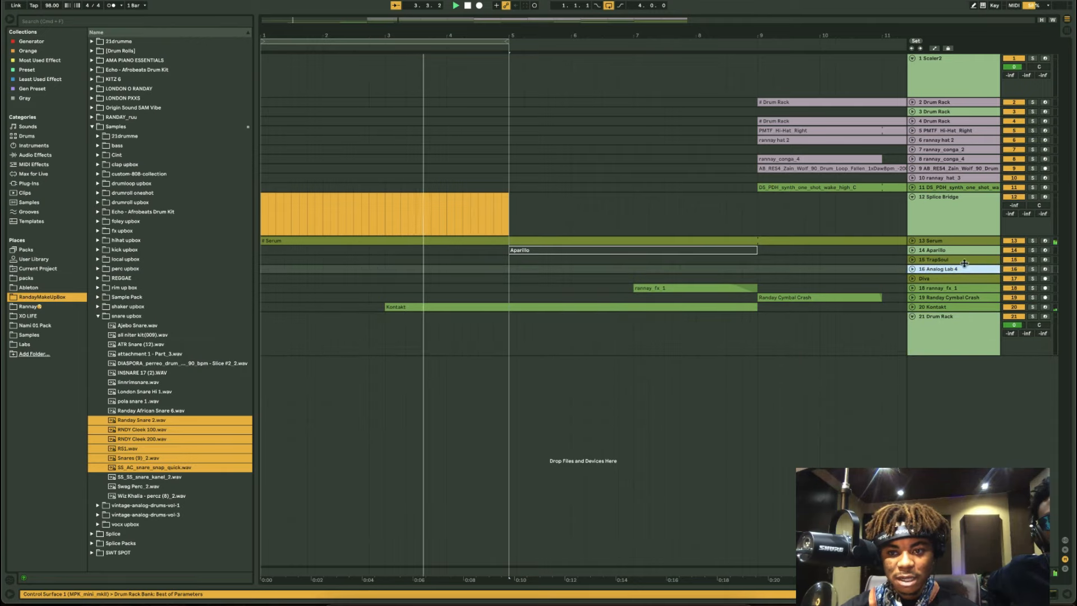
click(1045, 251)
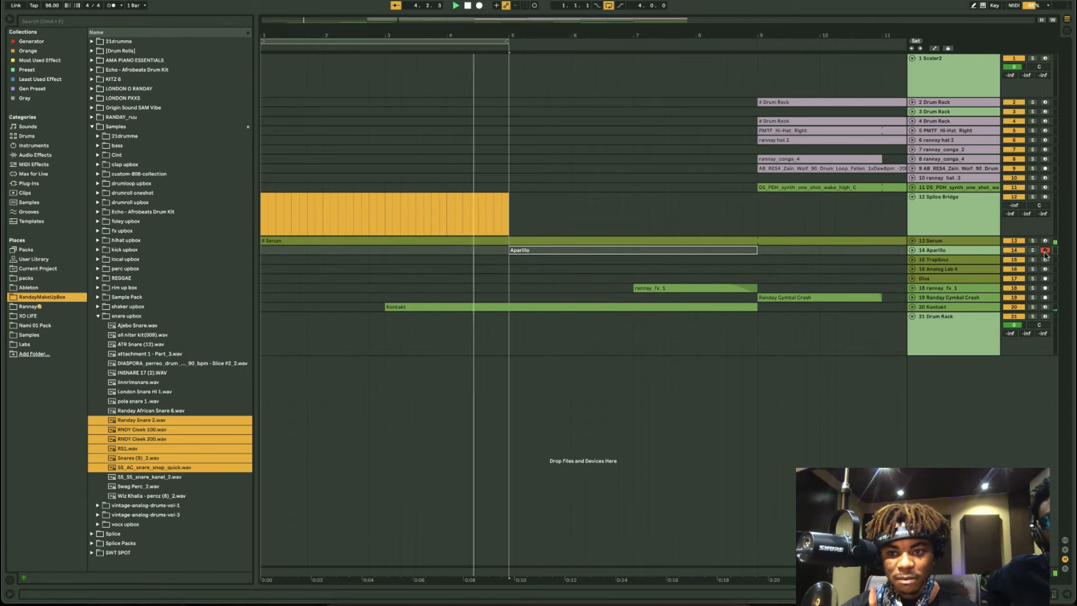
click(933, 251)
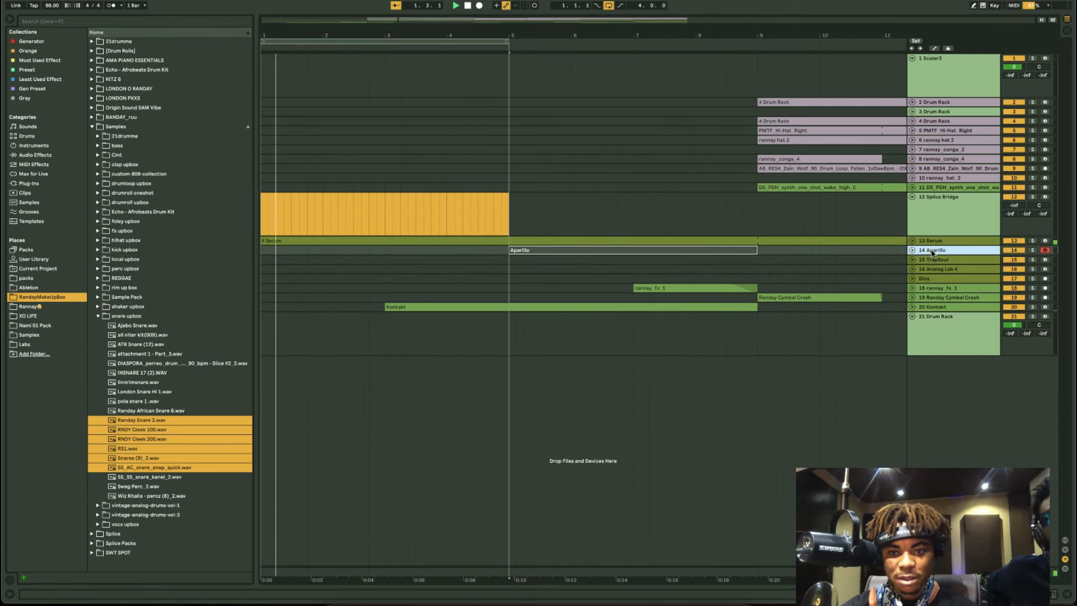
double_click(933, 250)
click(33, 493)
drag(285, 362, 406, 366)
click(72, 57)
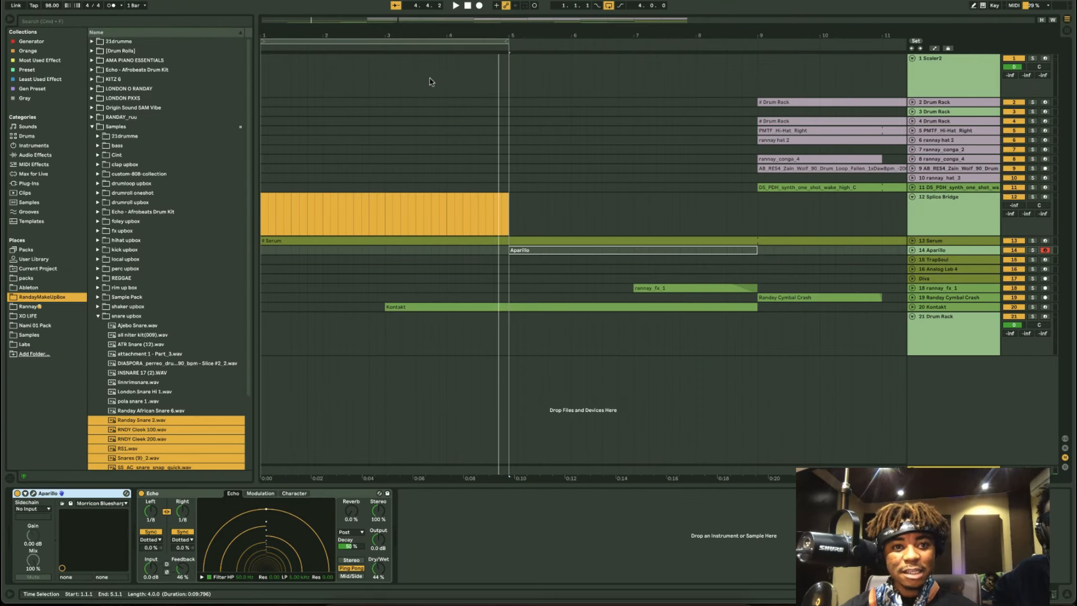
- Move the loop brace to start at 3.1.1 and shorten it to about two bars
drag(329, 41, 451, 59)
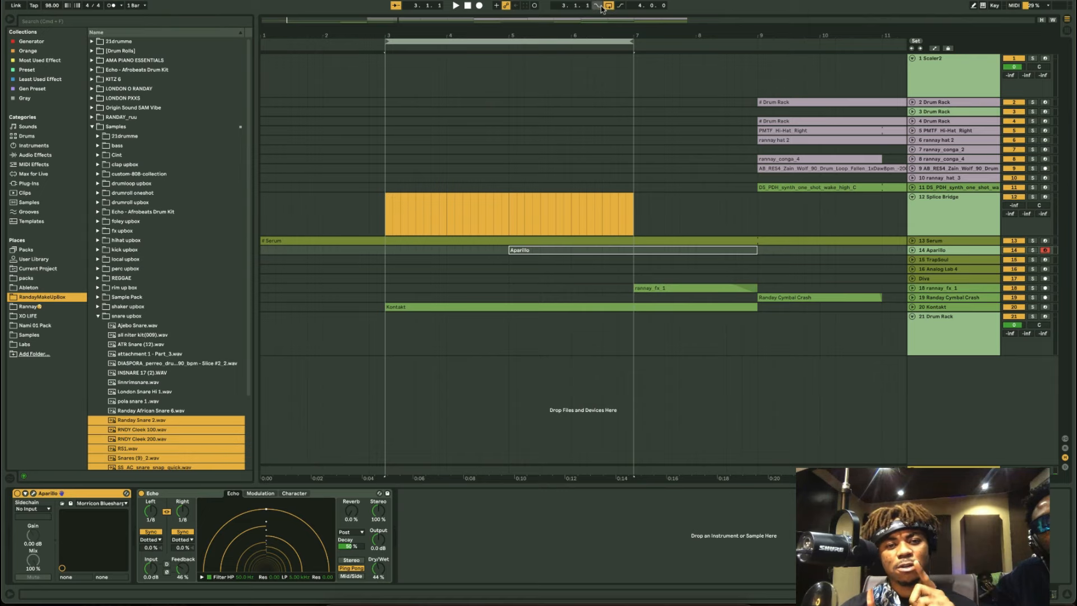
drag(635, 44, 515, 44)
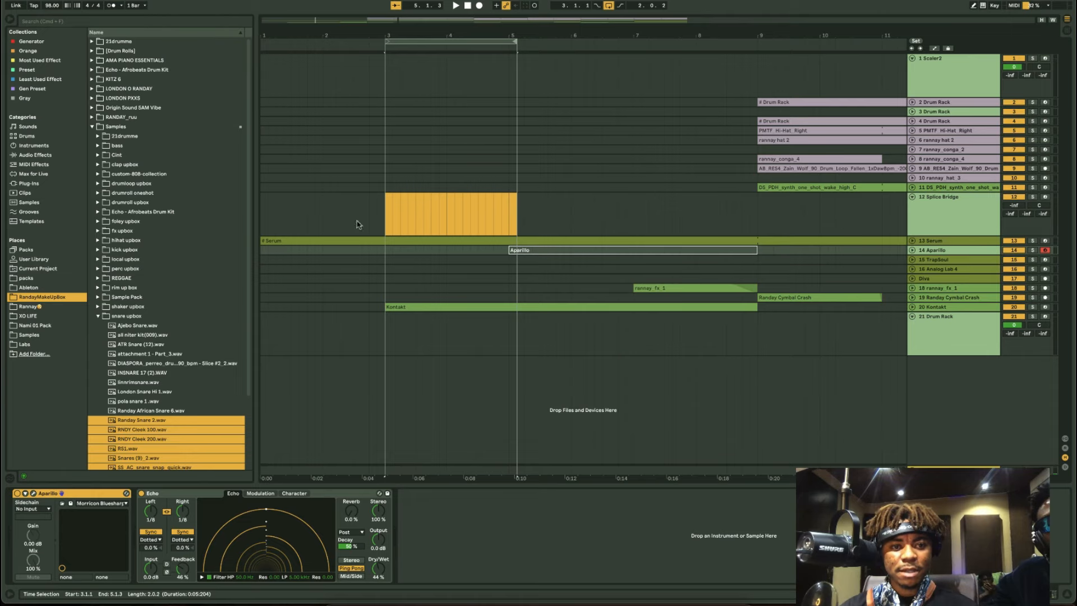
- Play the arrangement from 1.1.1 towards the loop, and place the insert marker at 2.1.1 on the Splice Bridge track
click(268, 208)
key(space)
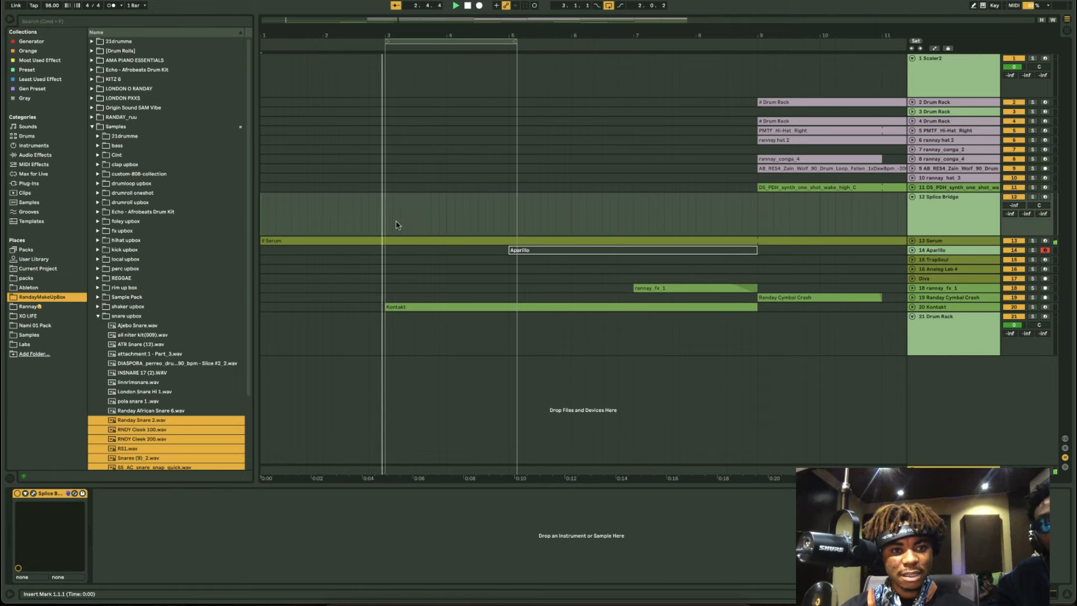
click(331, 219)
key(space)
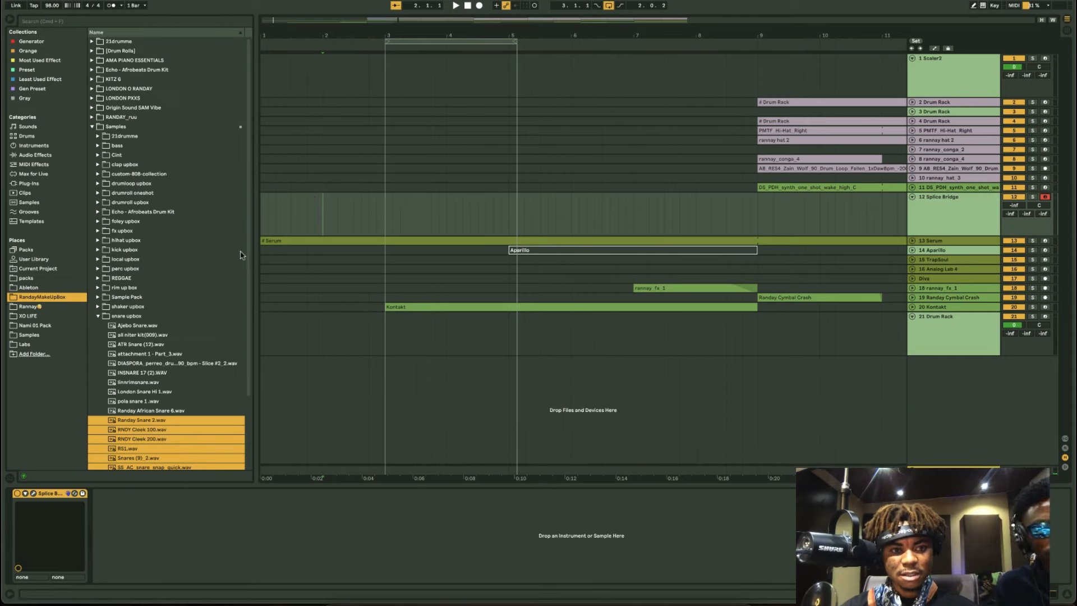
- Enable punch-in and punch-out for recording and turn the arrangement loop off
key(F9)
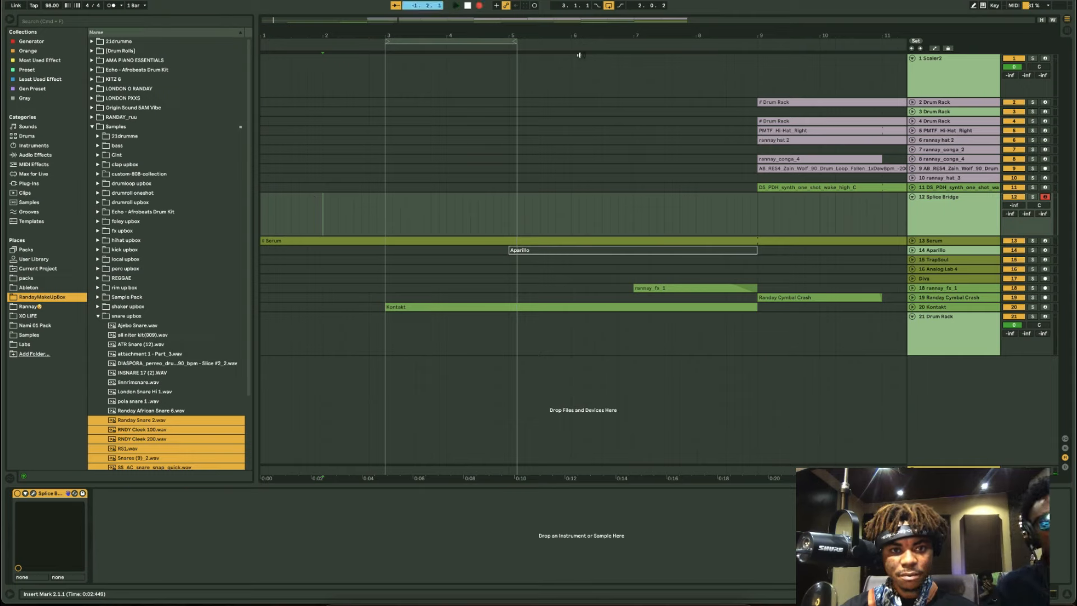
click(596, 7)
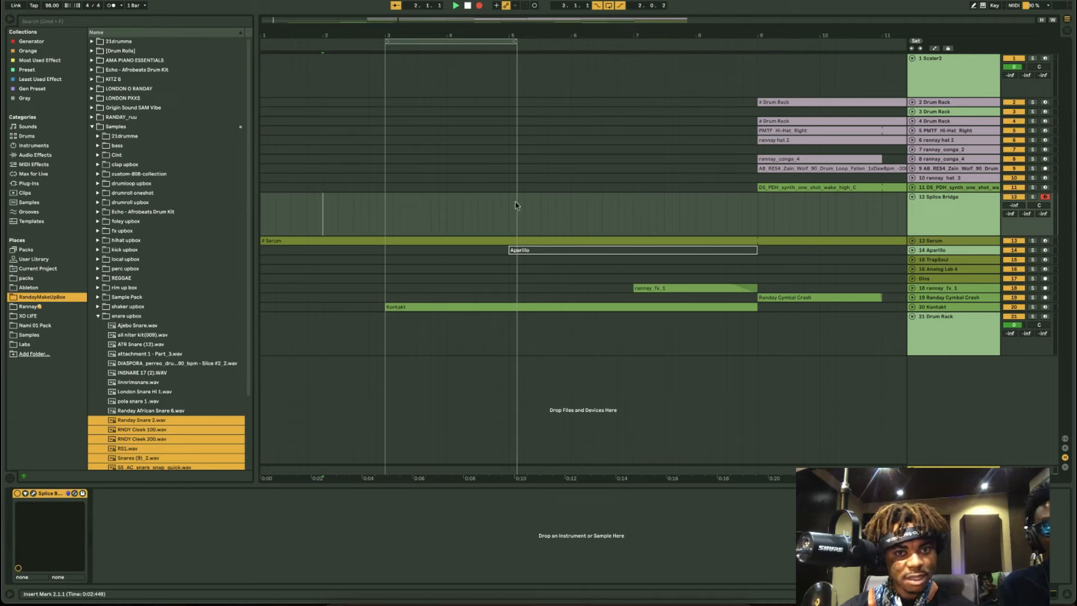
click(609, 7)
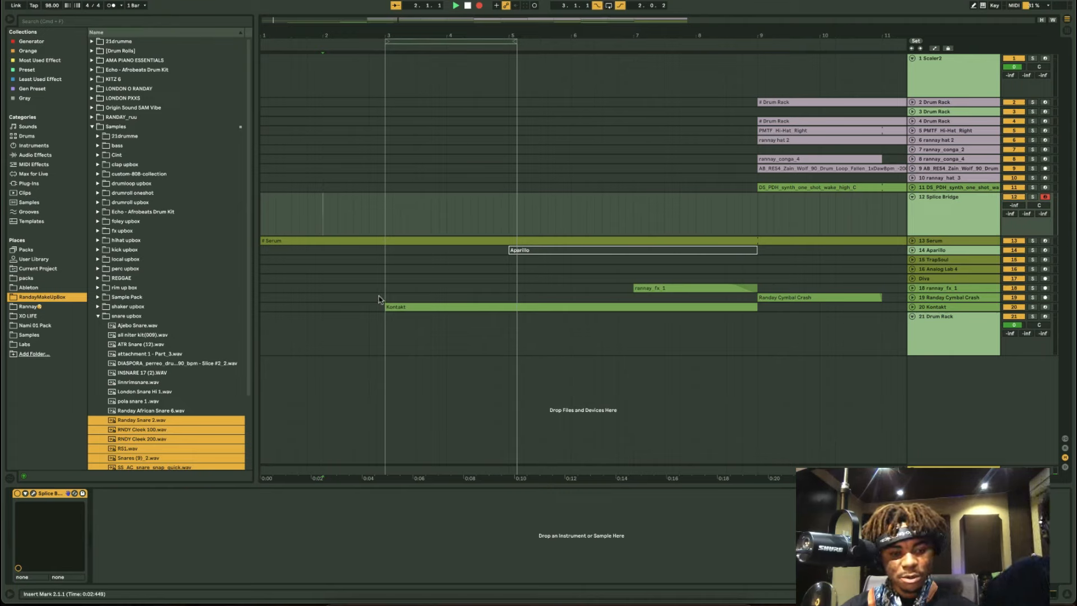
- Record a punched take on the Splice Bridge track from 2.1.1, passing through the punch region between 3.1.1 and 5.1.3
key(F9)
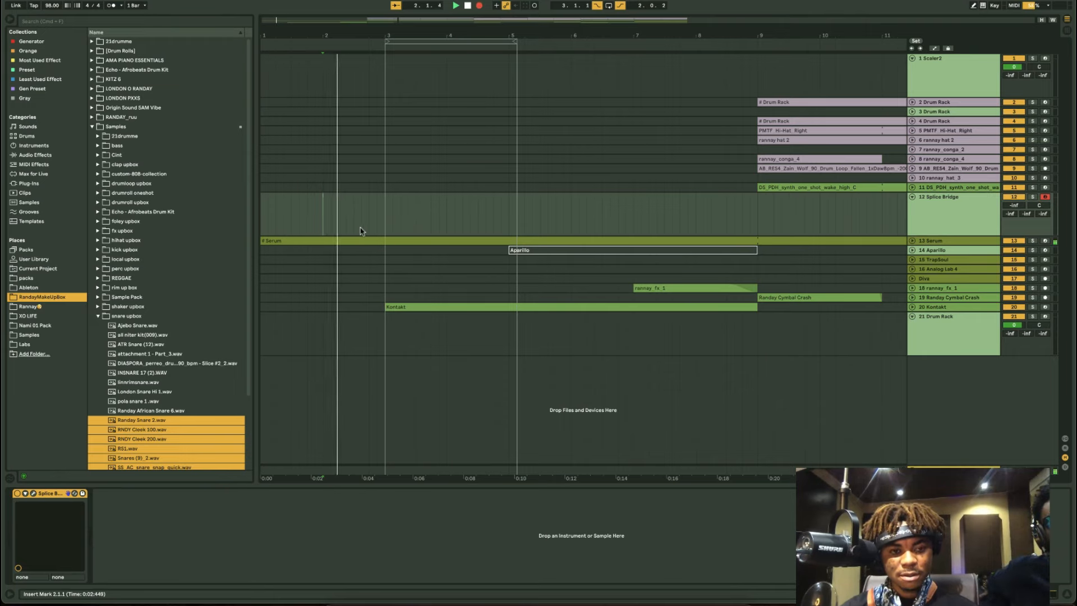
scroll(426, 227, up, 5)
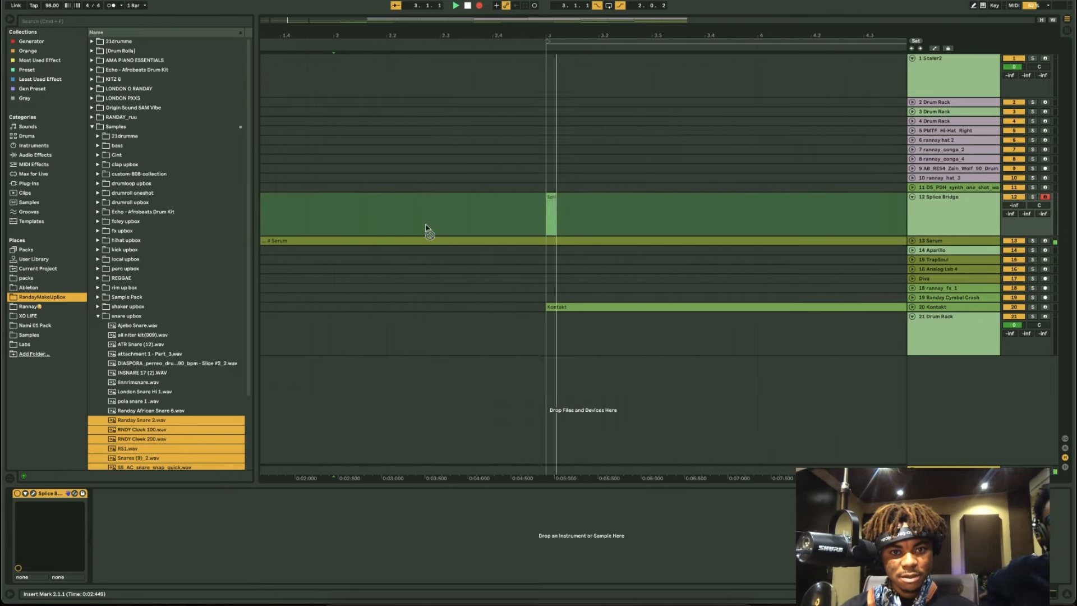
scroll(429, 230, down, 5)
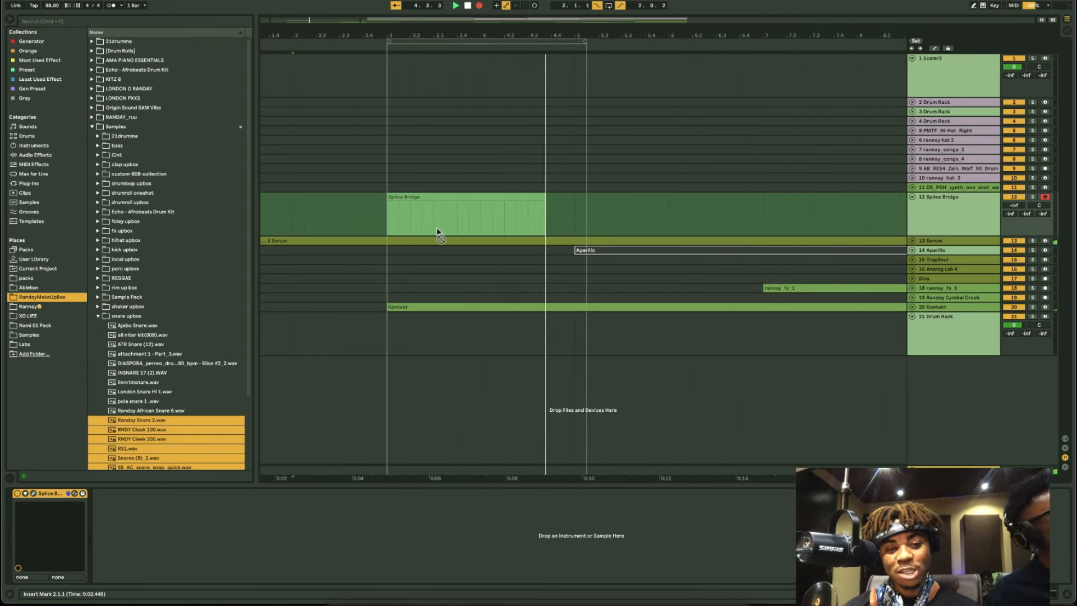
key(F9)
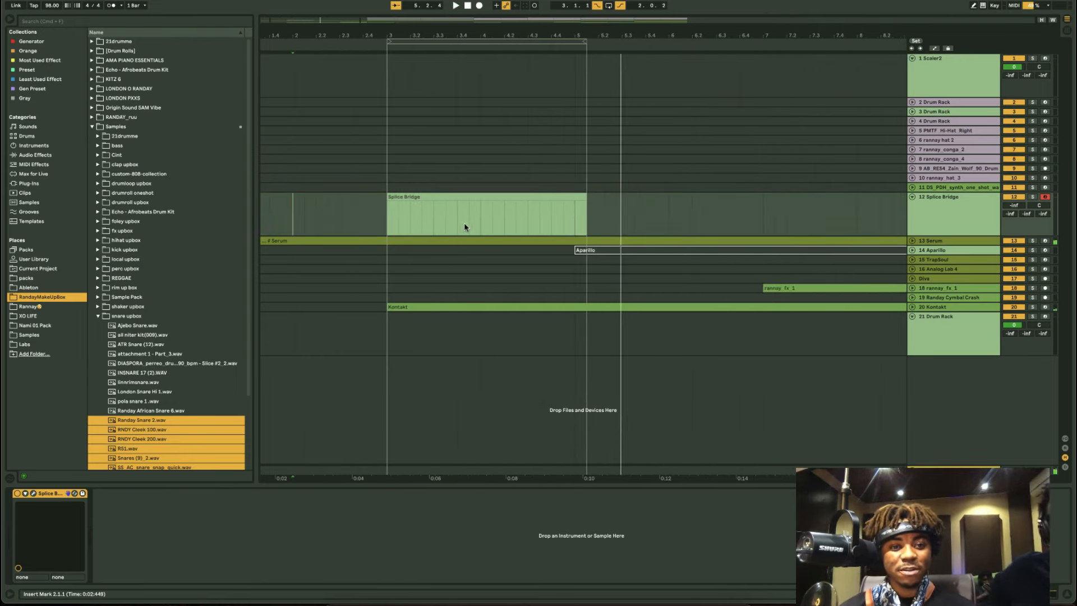
- Enlarge the Splice Bridge track and select its newly recorded clip
scroll(939, 224, up, 5)
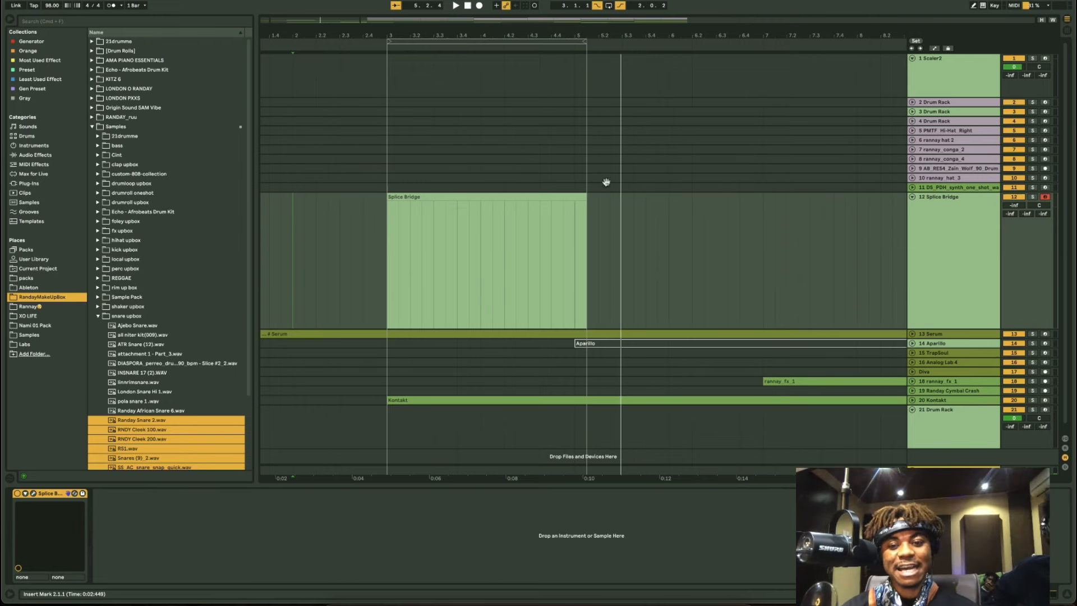
scroll(550, 196, down, 10)
scroll(516, 201, up, 5)
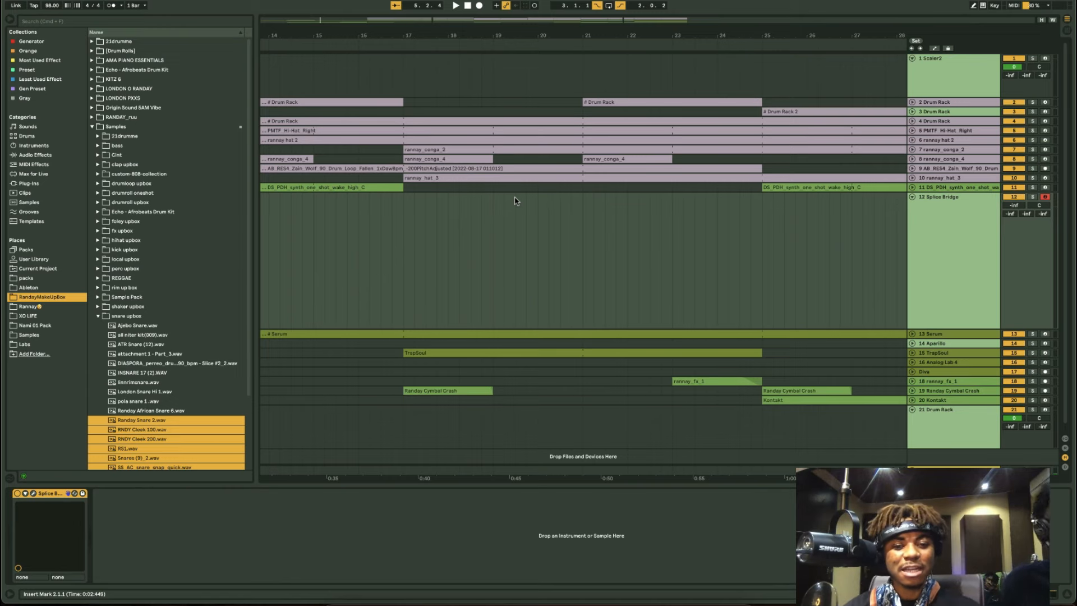
scroll(436, 216, left, 10)
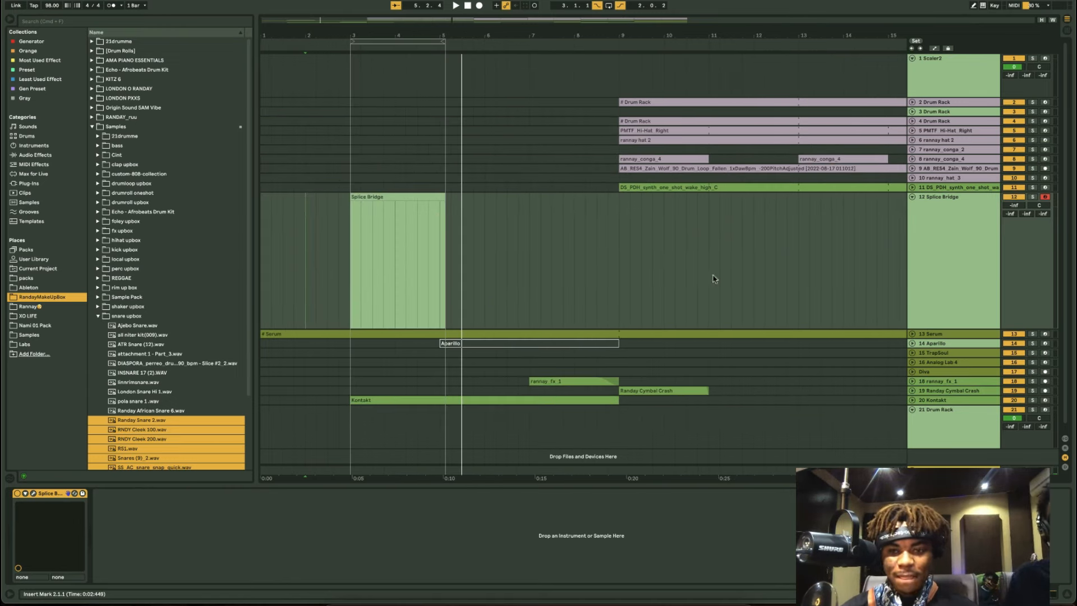
click(394, 198)
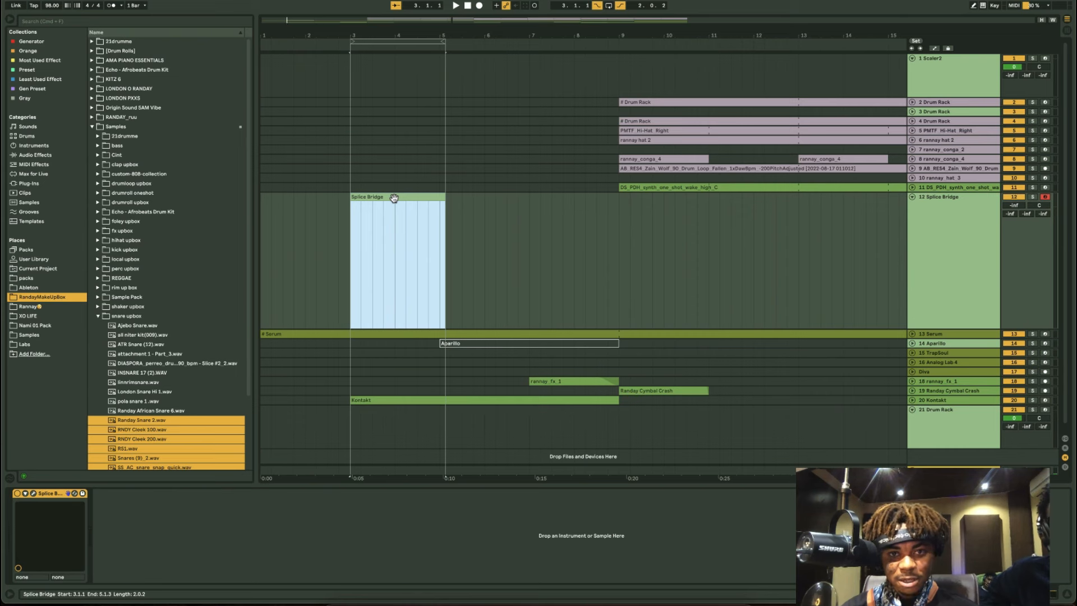
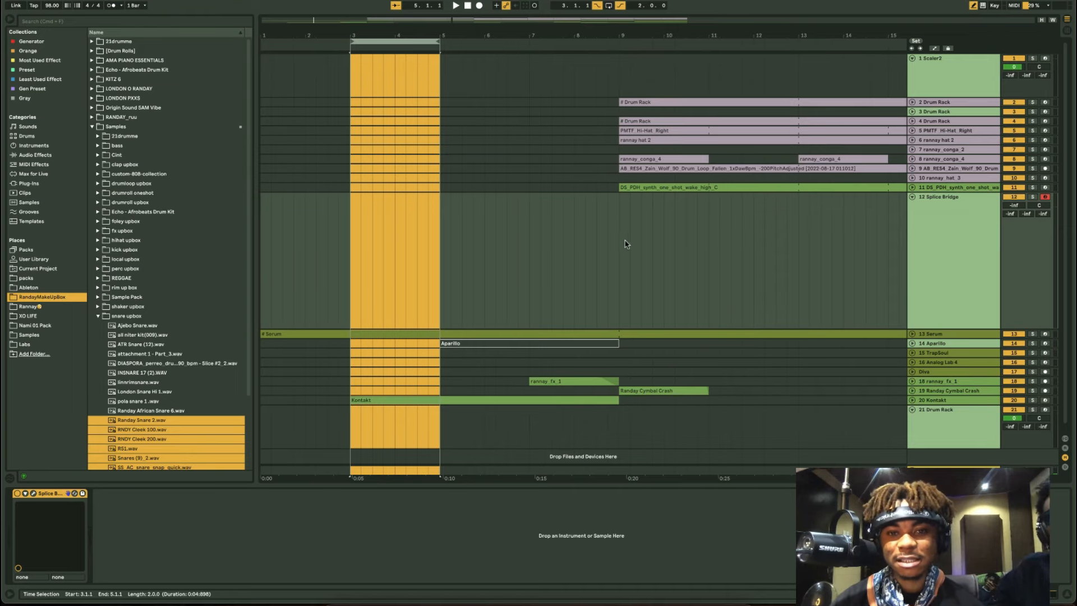
- Unfold the DS_PDH synth one-shot track and open its clip at 9.1.1 in the MIDI editor
click(912, 189)
scroll(736, 205, up, 5)
click(689, 190)
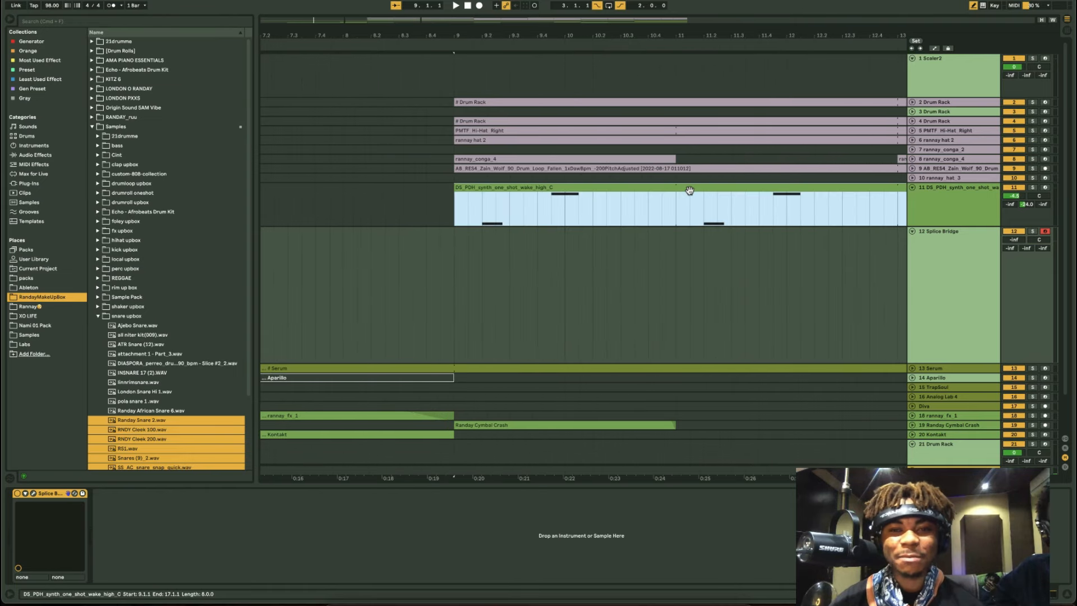
double_click(690, 190)
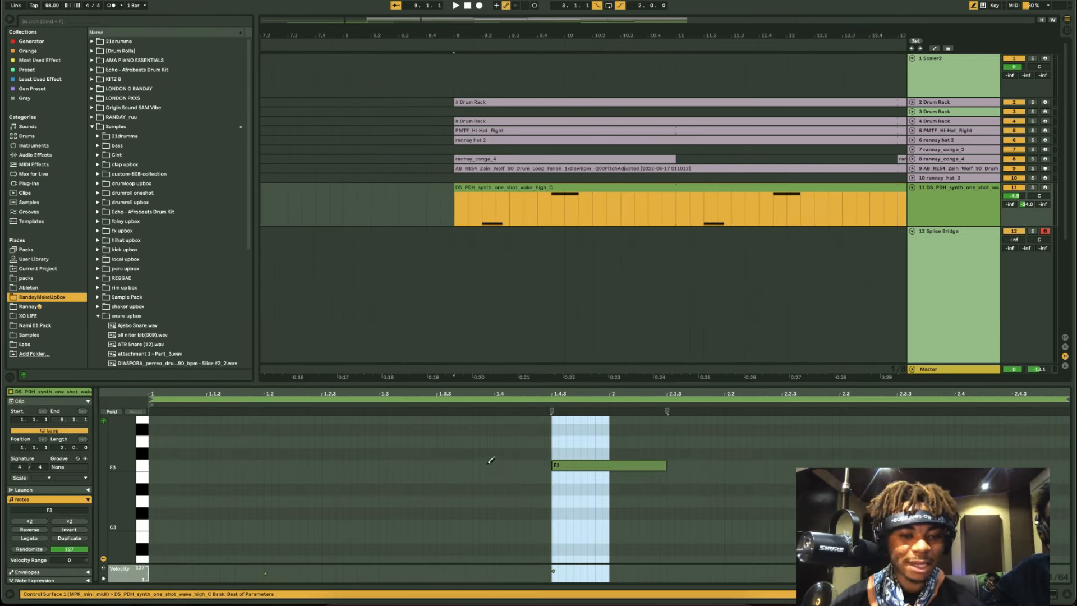
- Draw three short notes at E3, F3 and G3 before the long F3 note in the synth clip
click(440, 478)
click(469, 465)
click(404, 443)
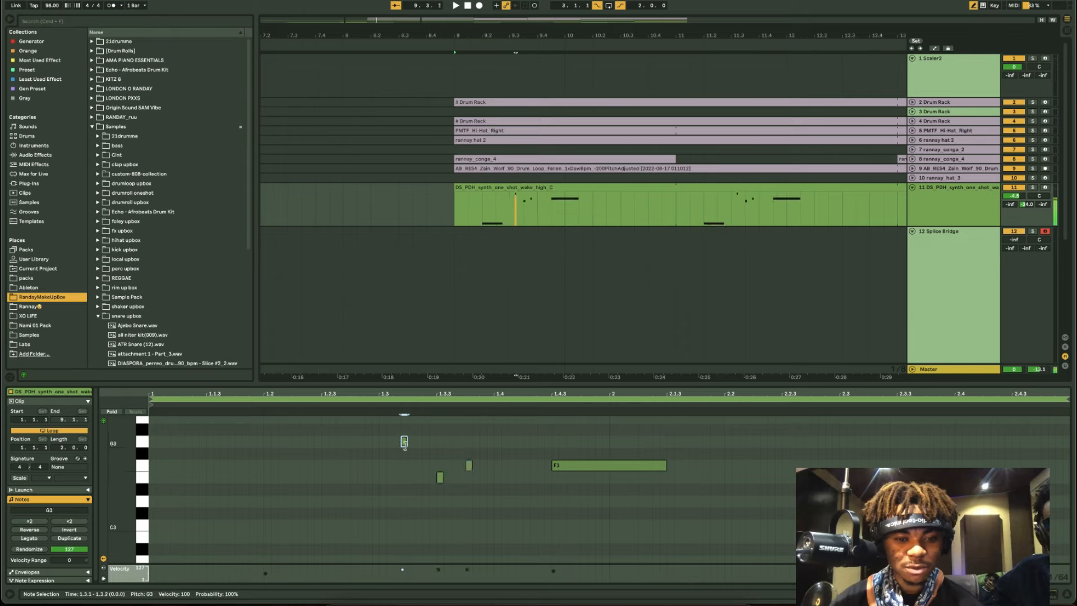
- Turn Draw mode off and delete the three short notes from the synth clip
click(972, 7)
click(417, 464)
drag(498, 505, 360, 431)
key(Delete)
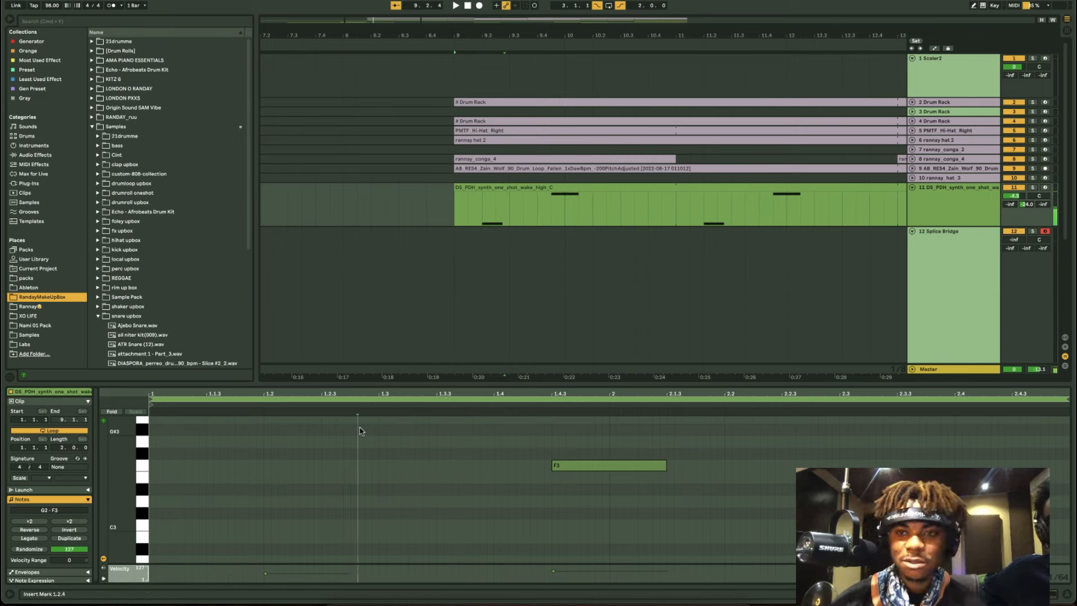
- Show the key mappings and the MIDI mappings, leaving each mapping mode again
click(994, 6)
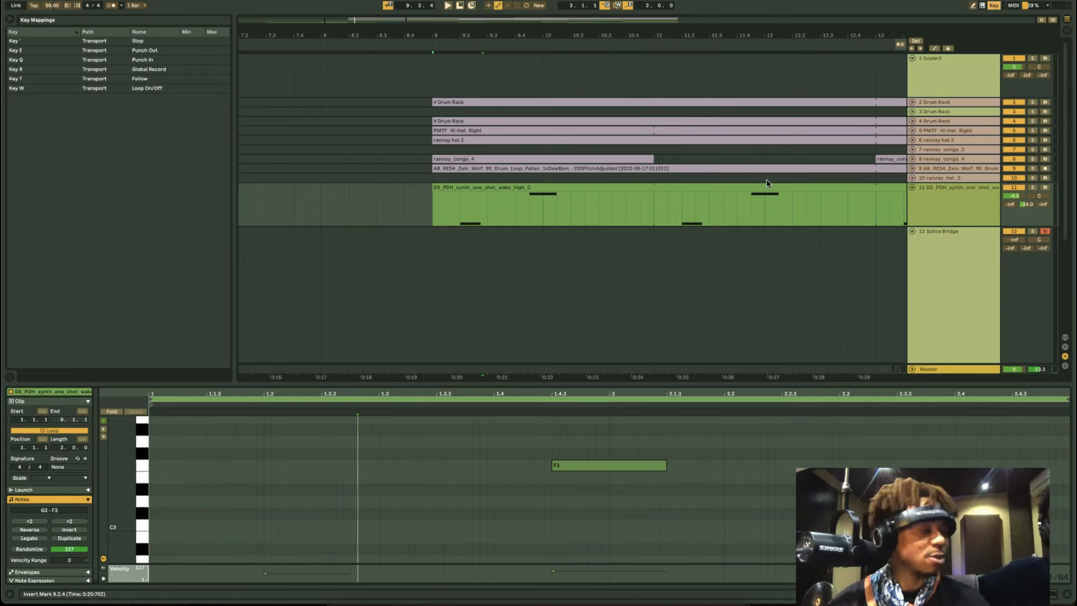
click(995, 6)
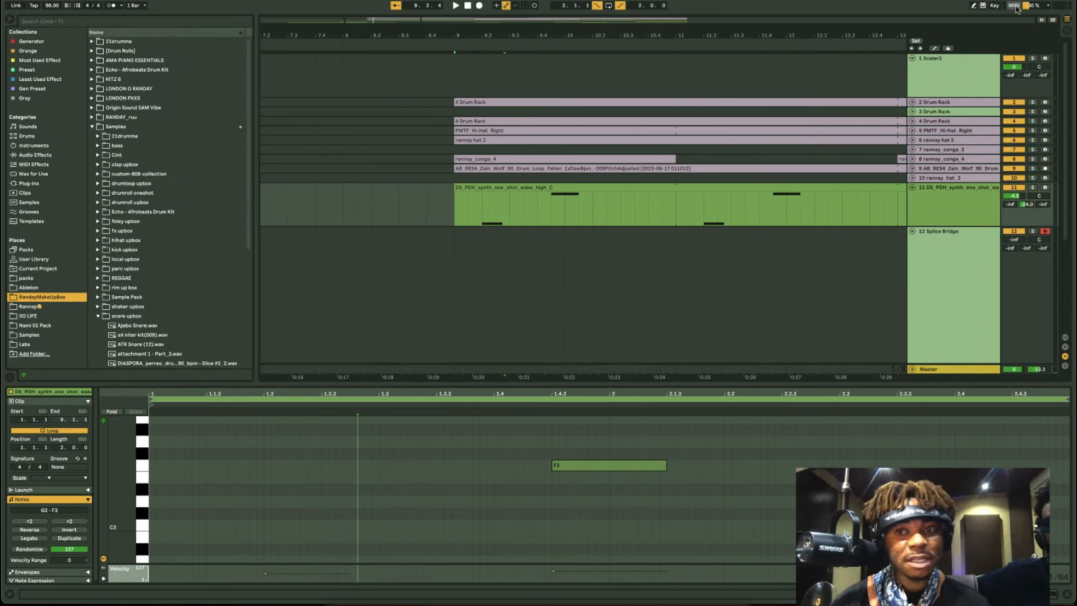
click(1014, 6)
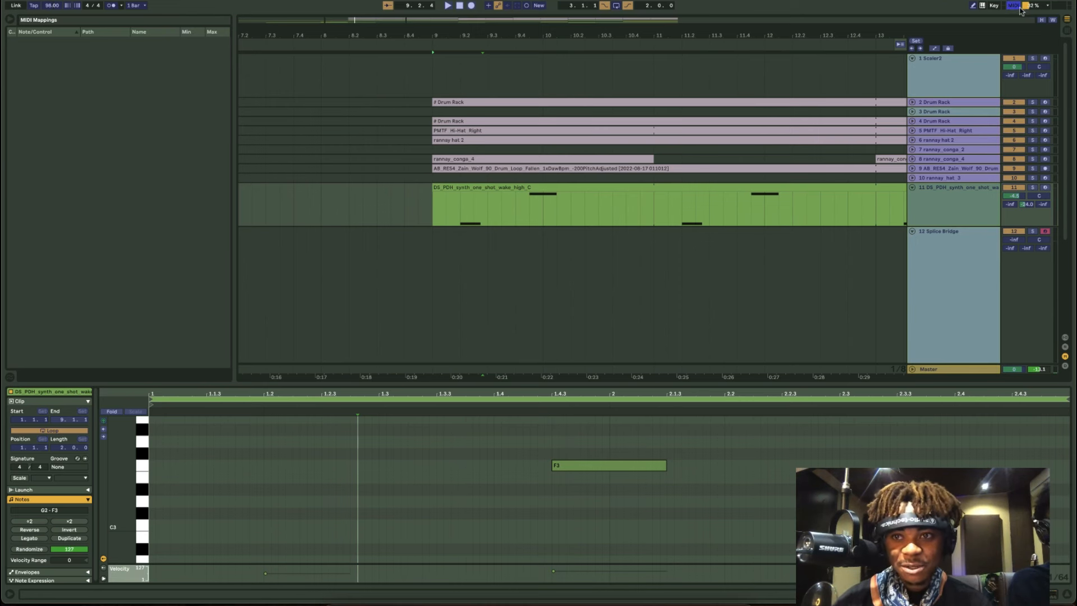
click(1016, 6)
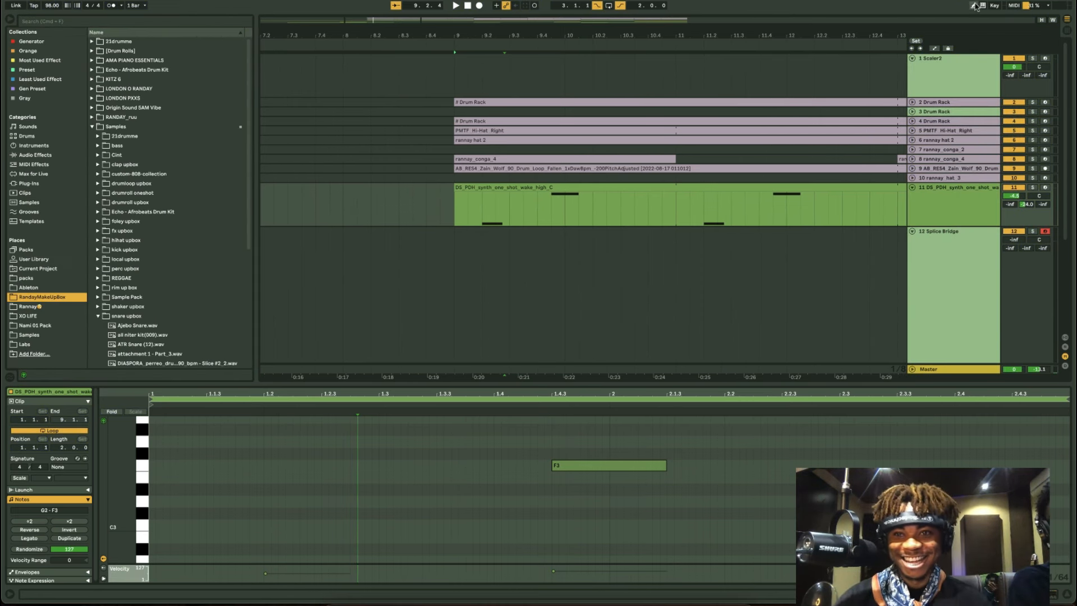
- Show the CPU meter and audio engine options
click(1030, 7)
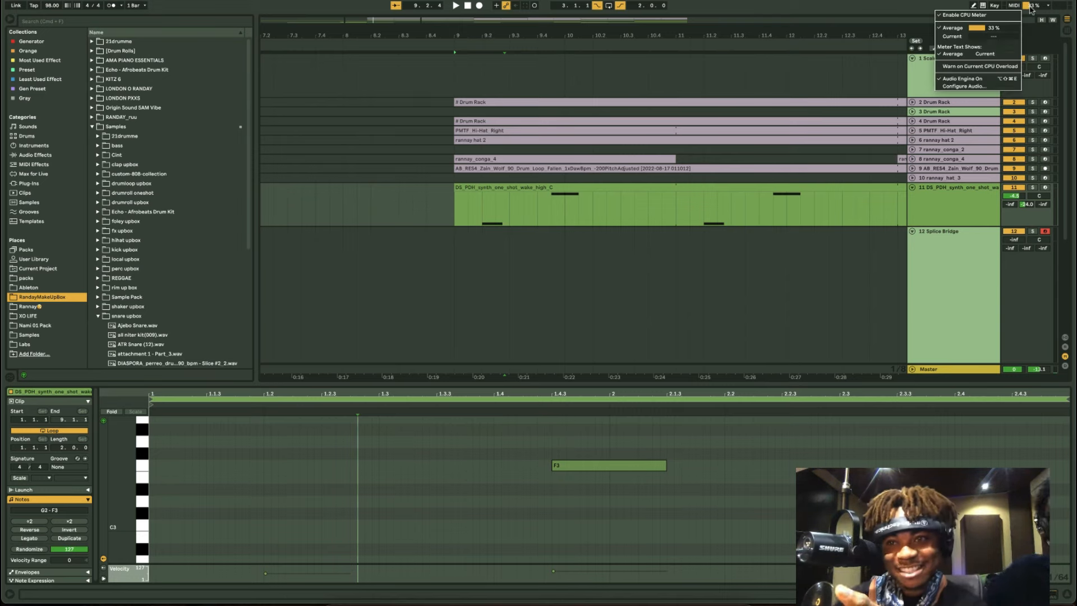
- Close the CPU meter options and collapse the Splice Bridge track so the tracks below it fit in view
click(1032, 11)
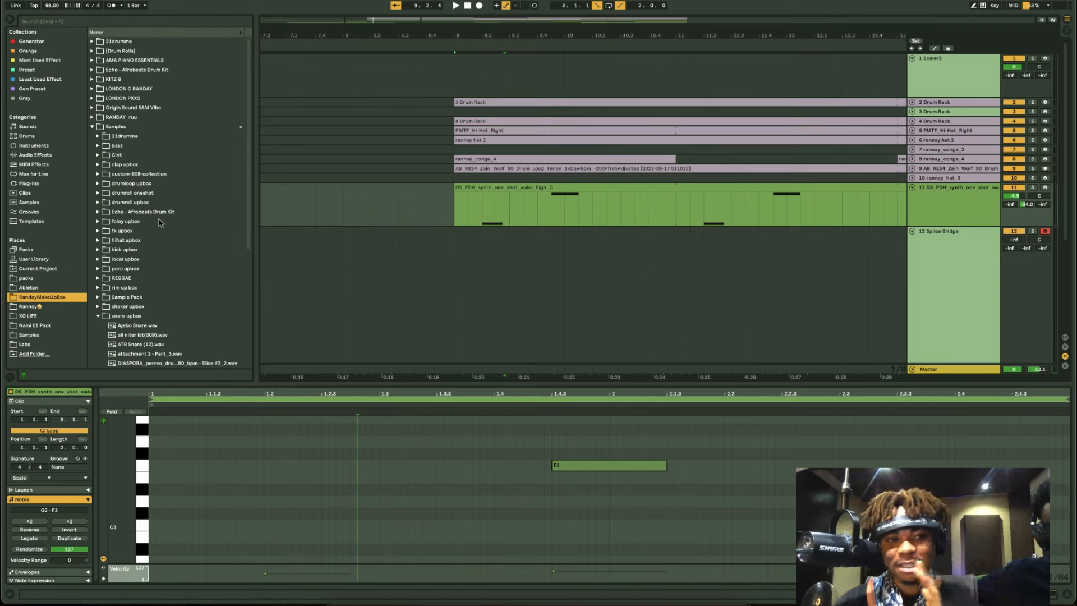
click(946, 85)
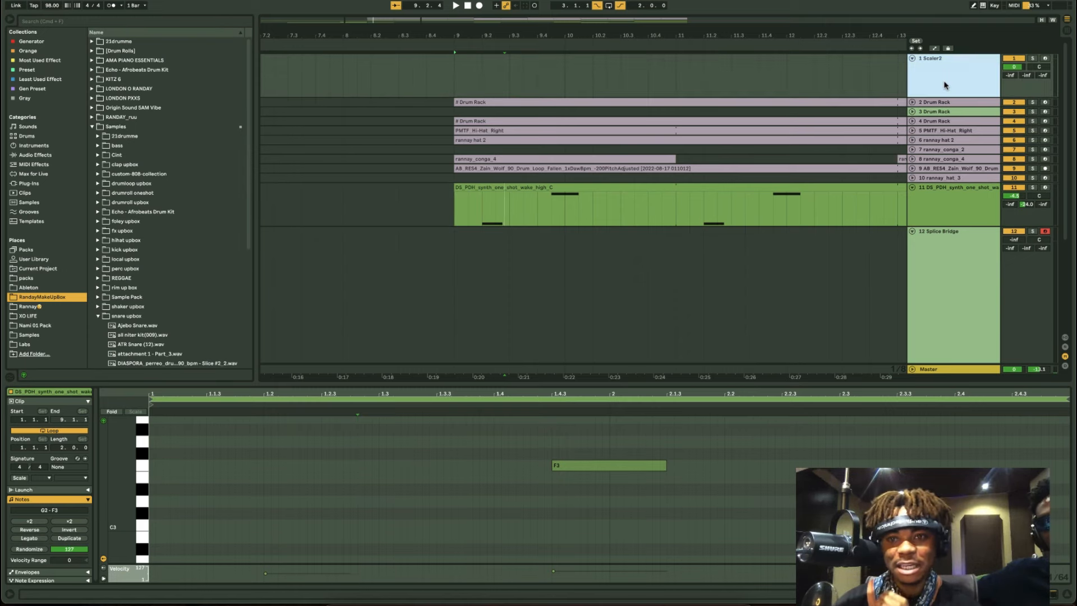
click(966, 295)
click(913, 231)
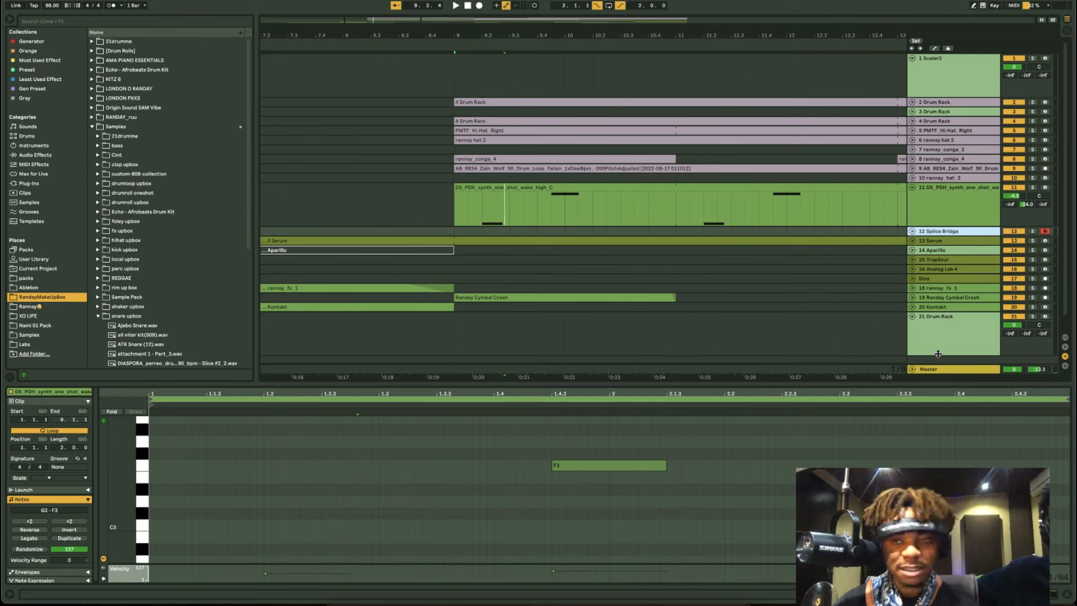
- Deactivate and reactivate the Scaler2 track twice to demonstrate its track activator
click(1017, 59)
click(1016, 59)
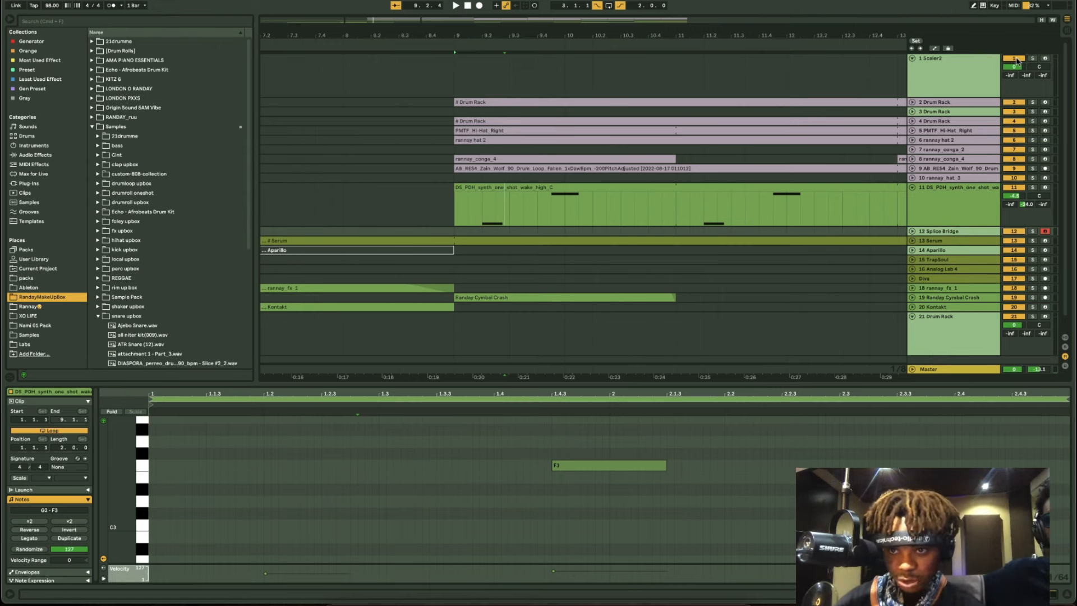
click(1016, 59)
click(1016, 59)
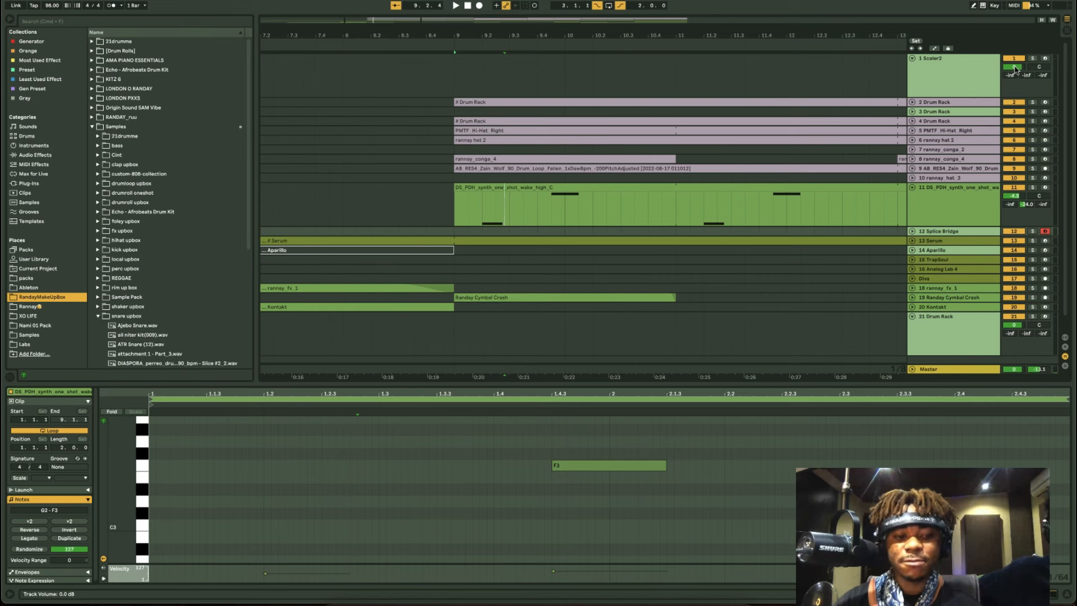
- Show the mixer in Session View, return to Arrangement View and make the Scaler2 track taller
key(Tab)
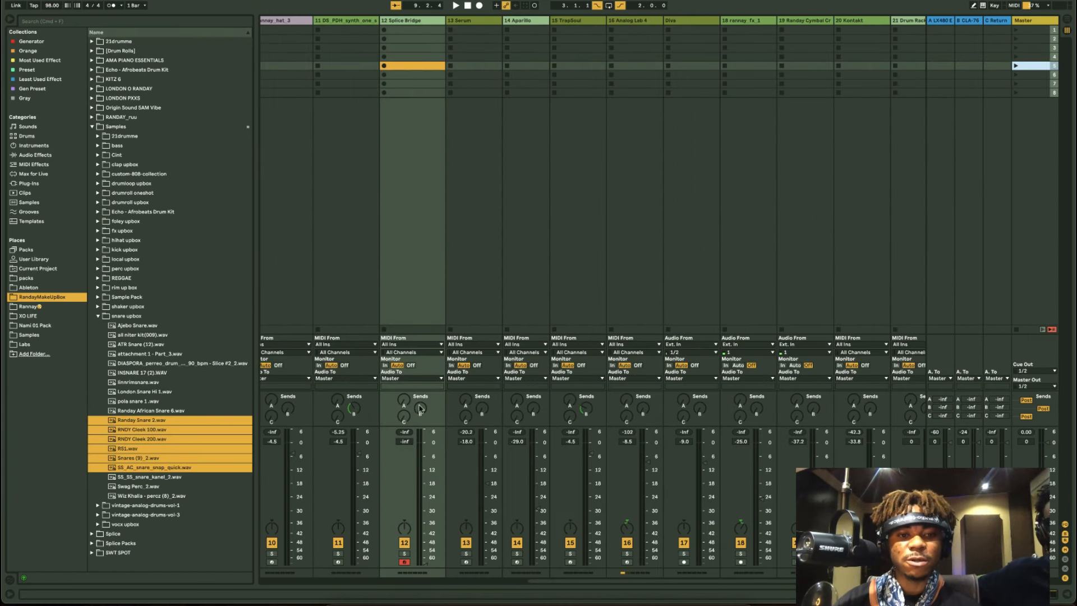
key(Tab)
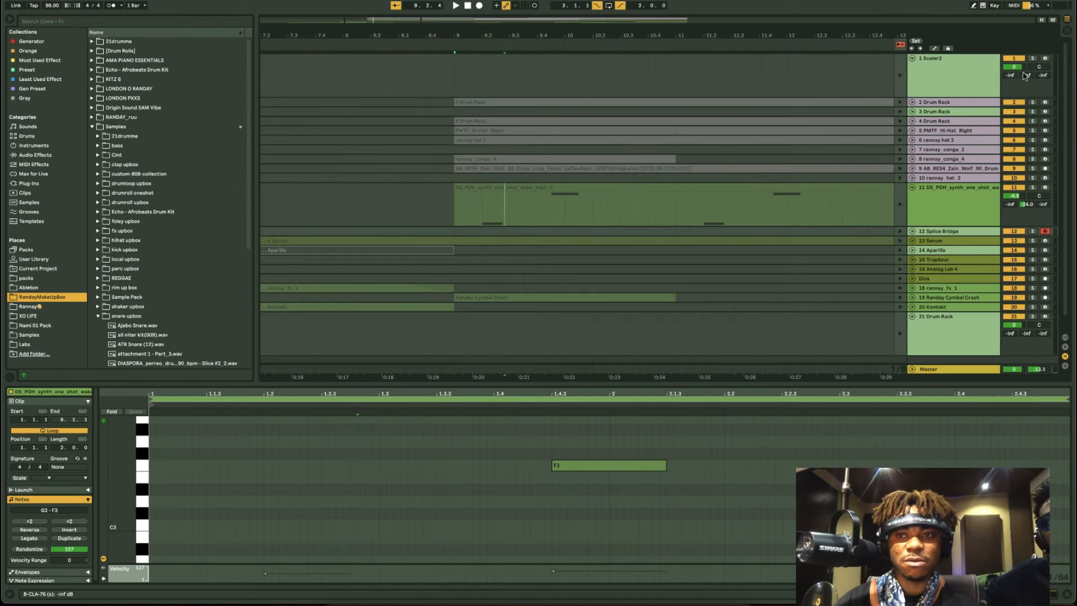
drag(917, 94, 916, 161)
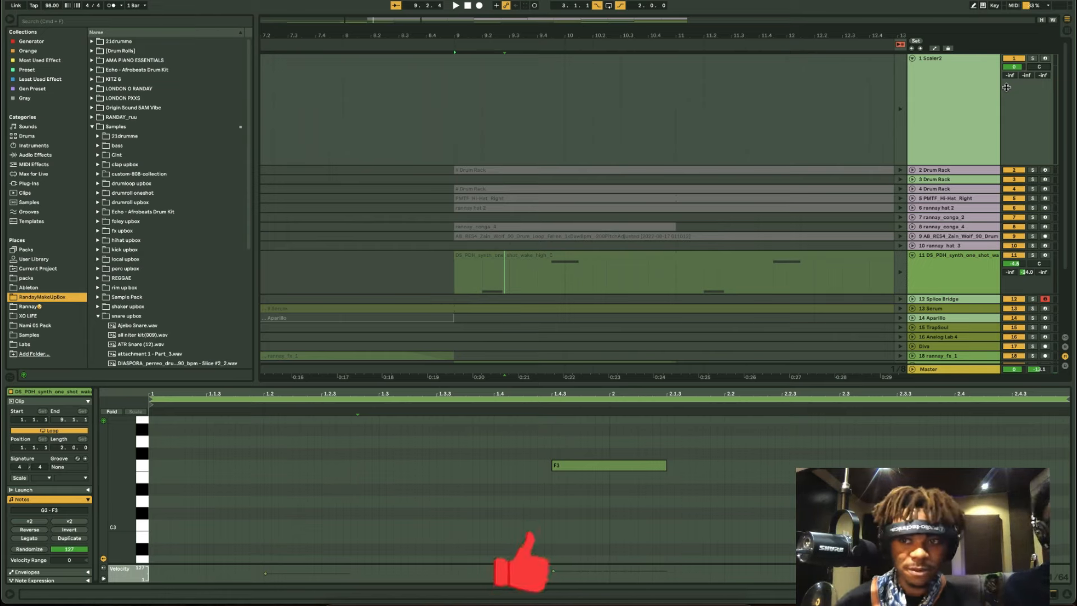
- Select the first Drum Rack track in the arrangement, and show the CLA-76 return track in Session View
click(942, 158)
click(944, 170)
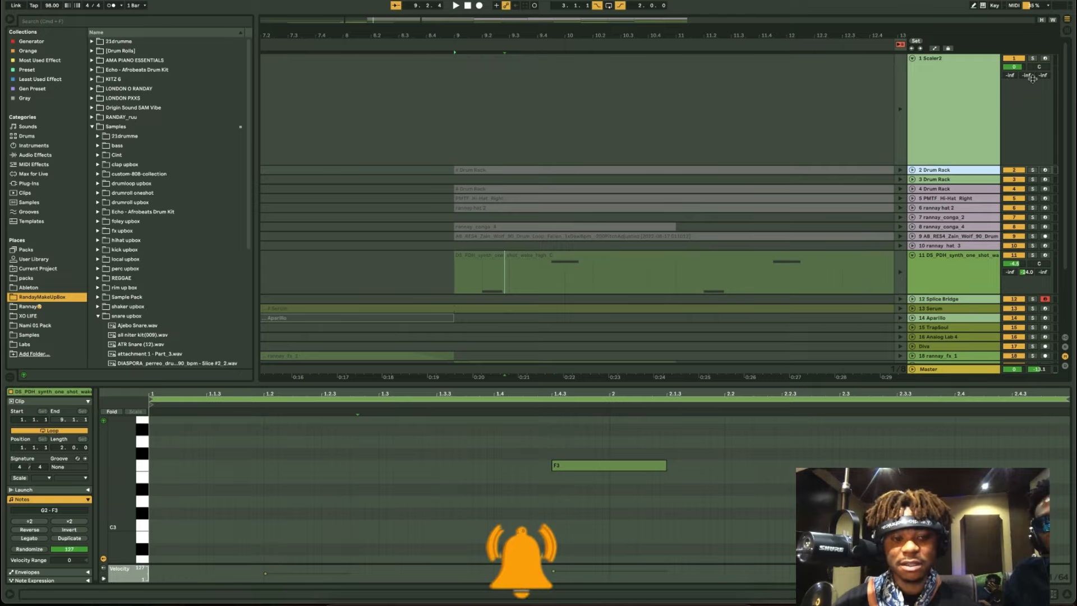
key(Tab)
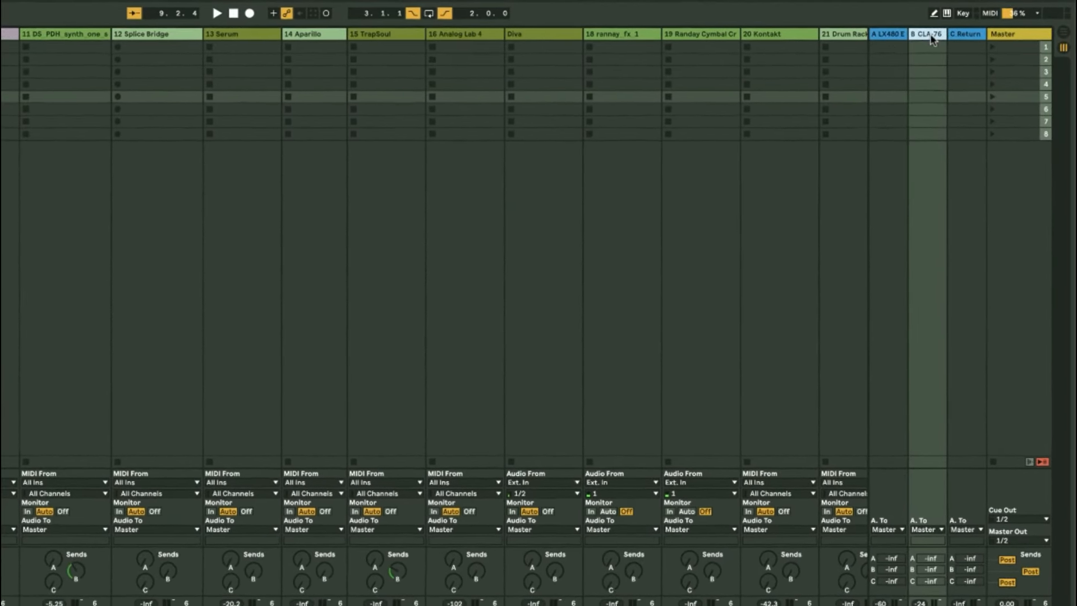
click(942, 38)
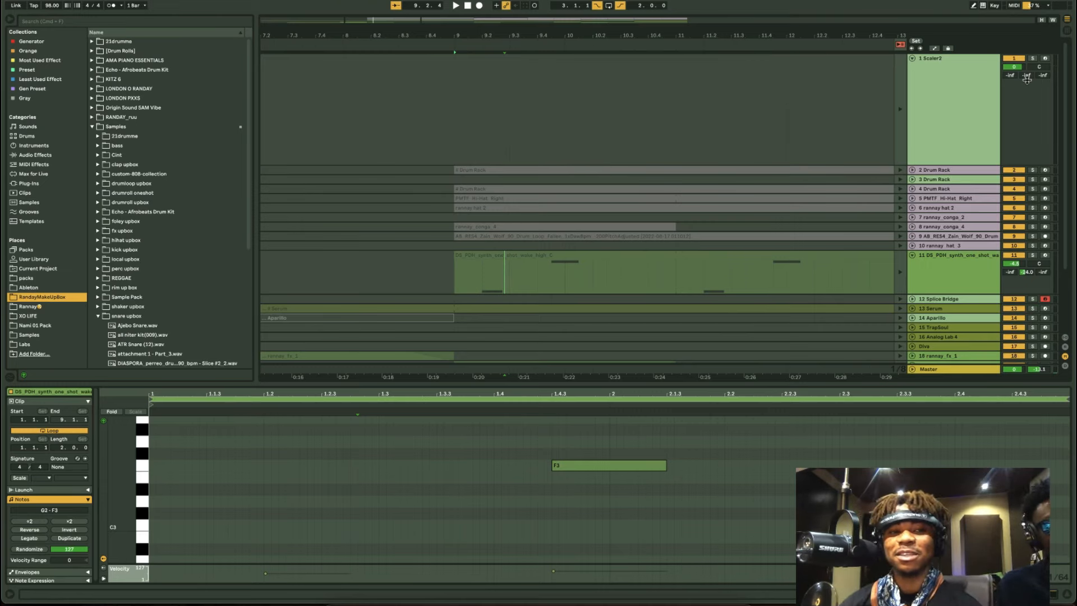
- Show the device chain of the Aparillo track, select its Echo effect, and move on to the Diva track's devices
click(961, 282)
click(922, 319)
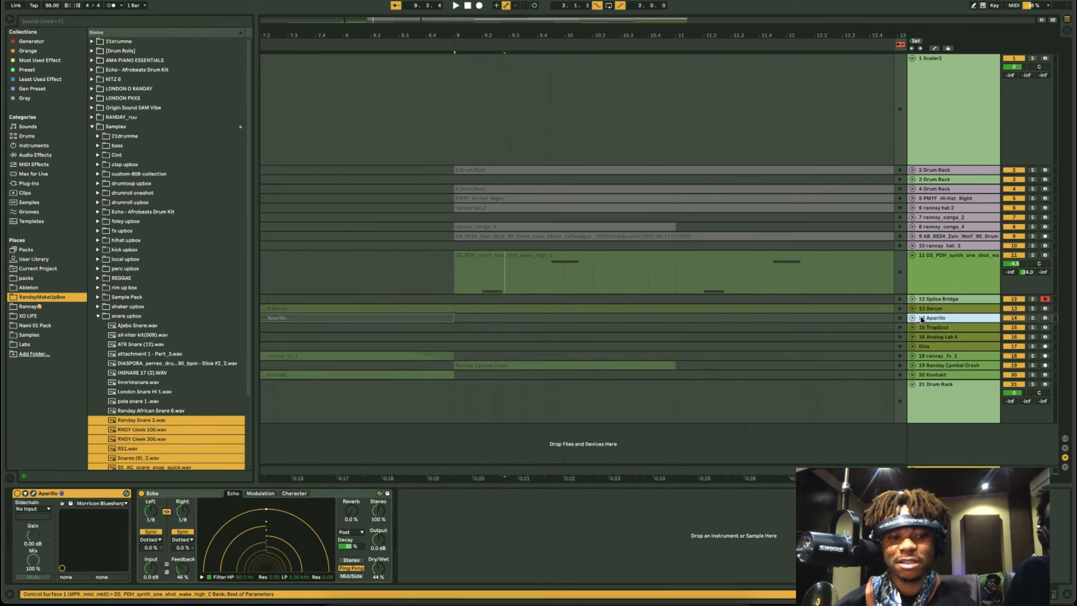
click(193, 494)
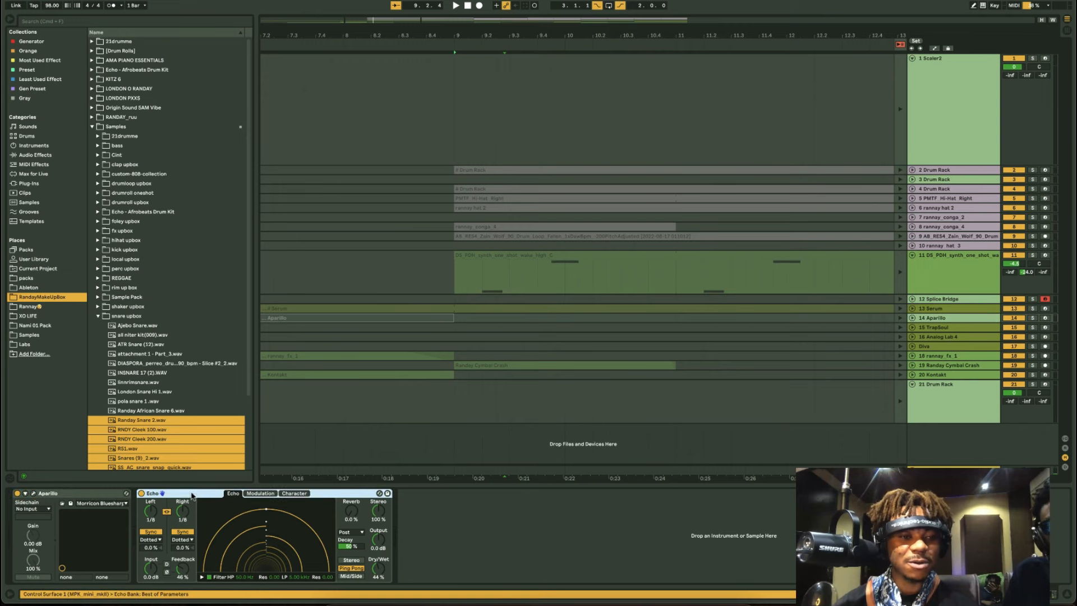
click(954, 327)
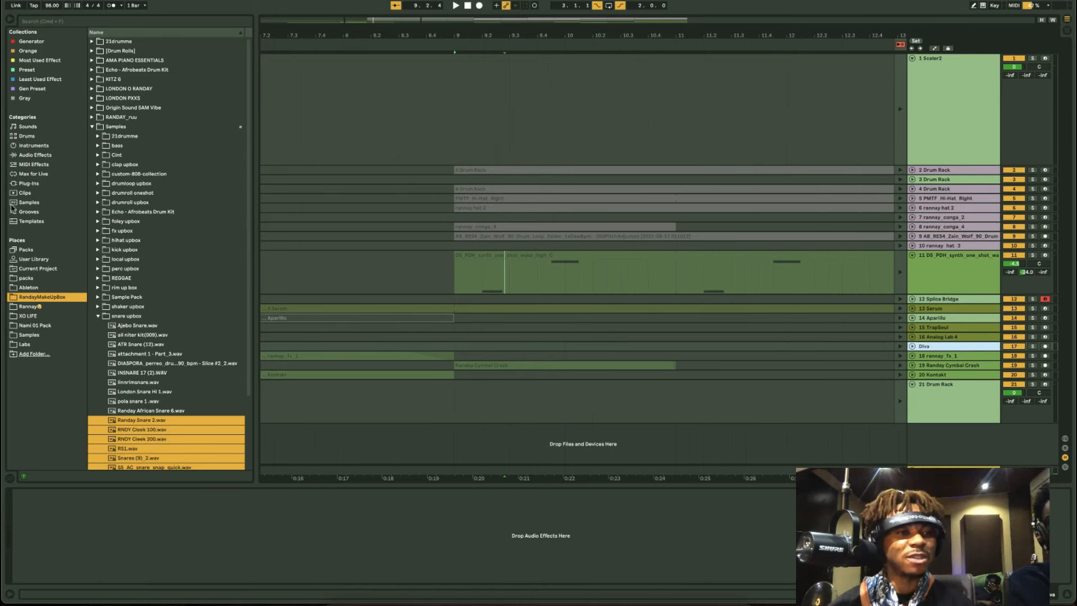
- Browse the Max for Live and Sounds categories in the browser
click(34, 175)
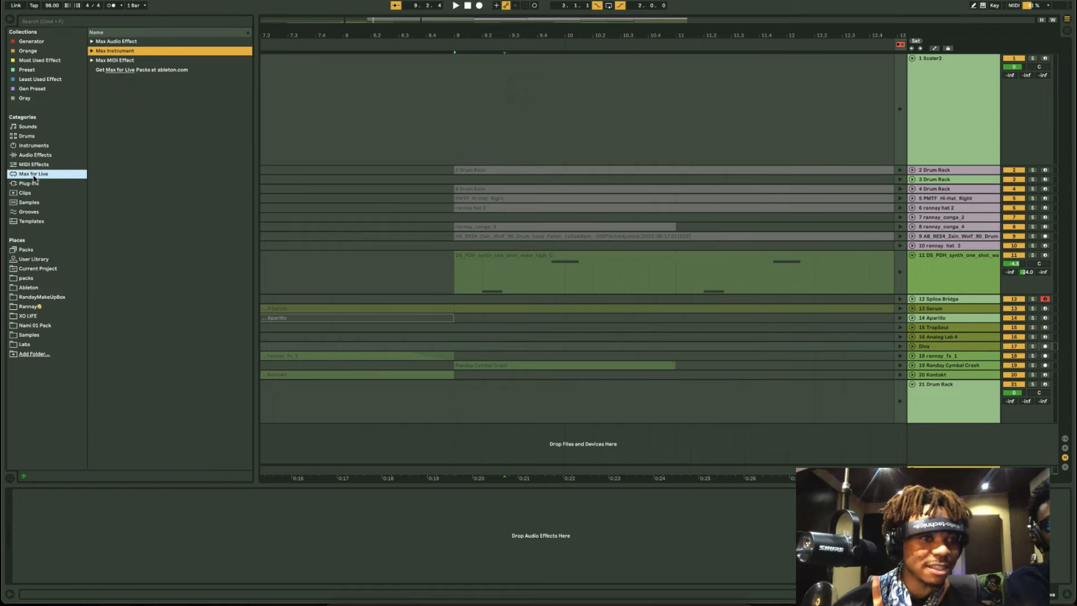
click(33, 127)
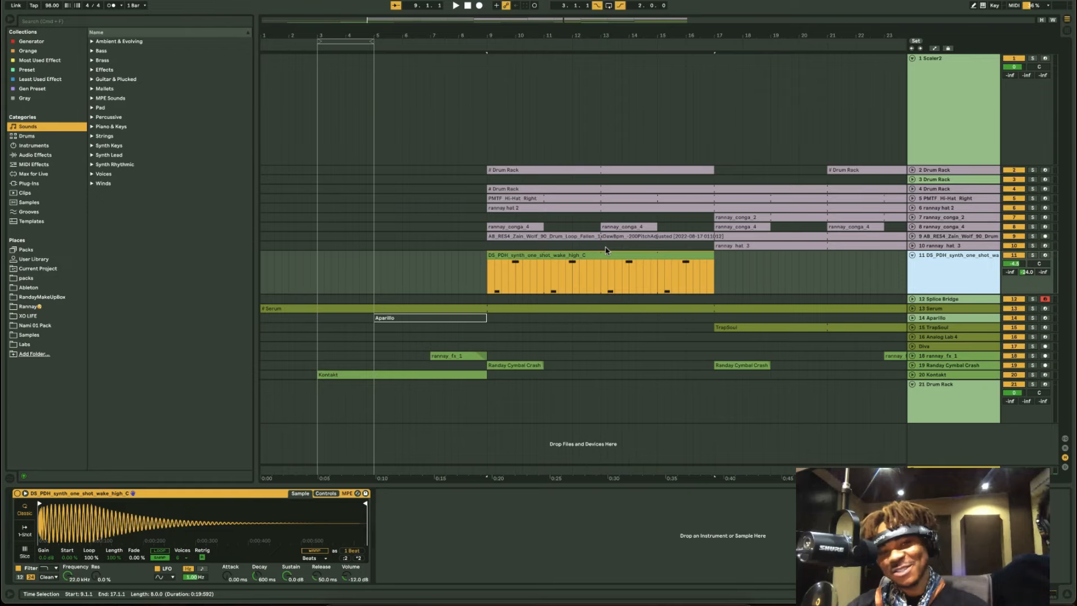
- Make the DS_PDH synth track taller in the arrangement to enlarge its selected MIDI clip
key(ctrl+d)
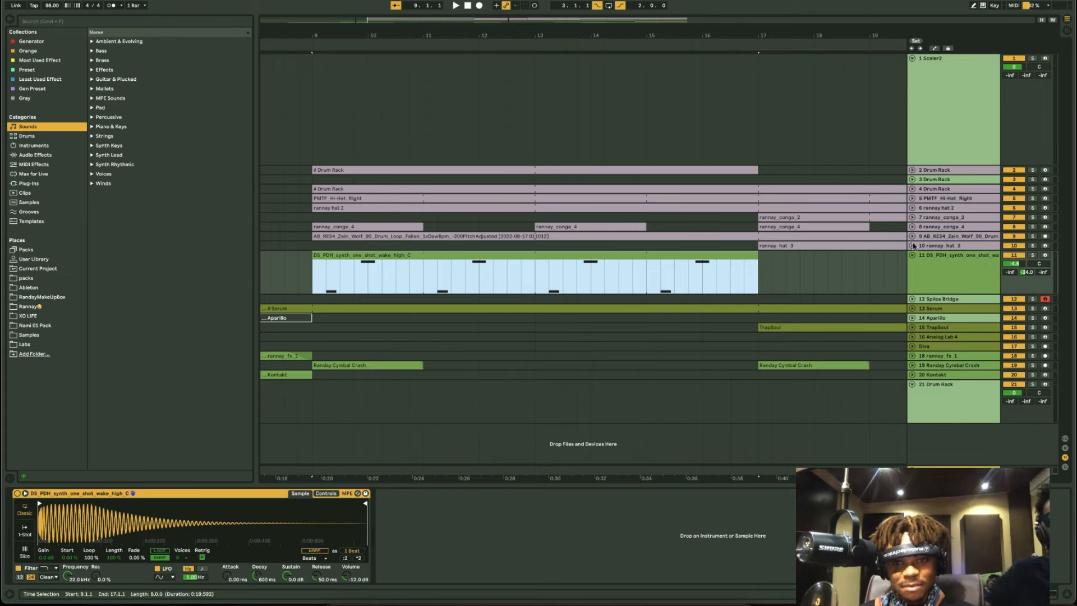
scroll(763, 289, down, 2)
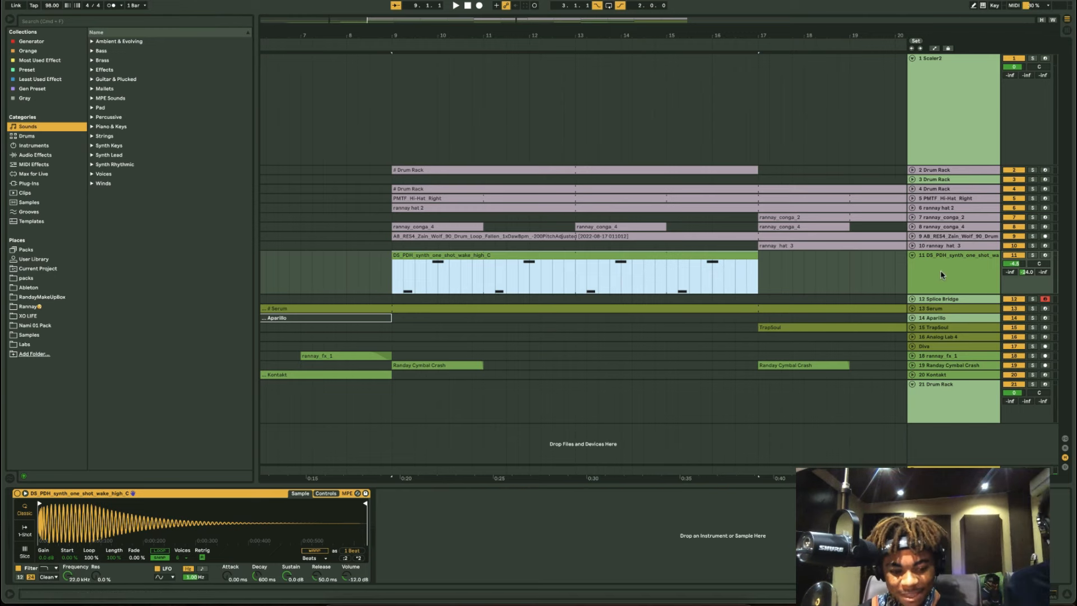
drag(942, 294, 942, 328)
- Play the arrangement from bar 9, mute the Serum track during playback, stop, and select the DS_PDH synth track
key(space)
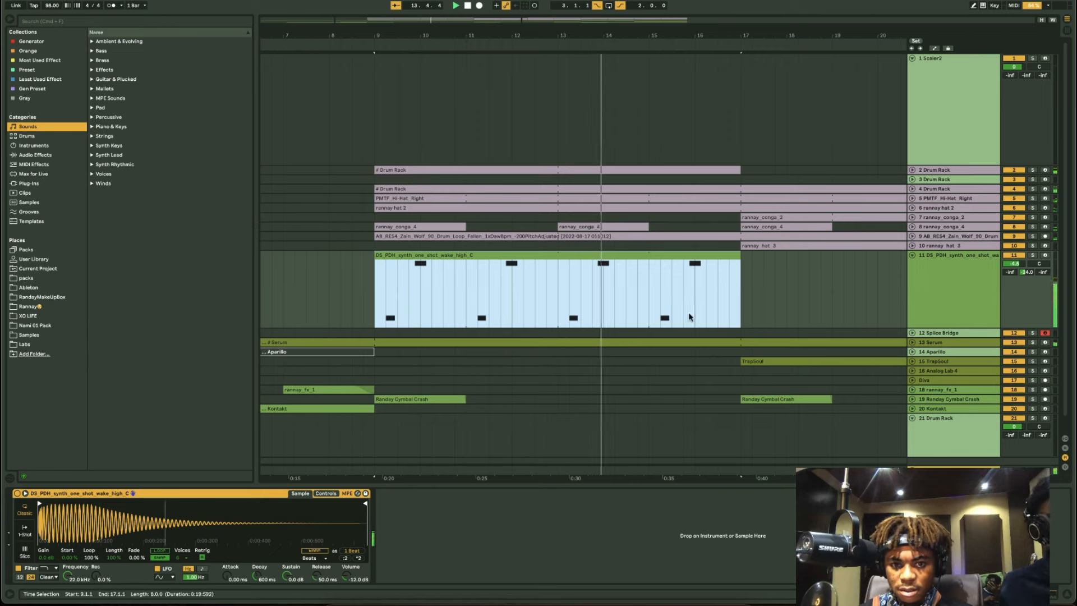
click(1012, 342)
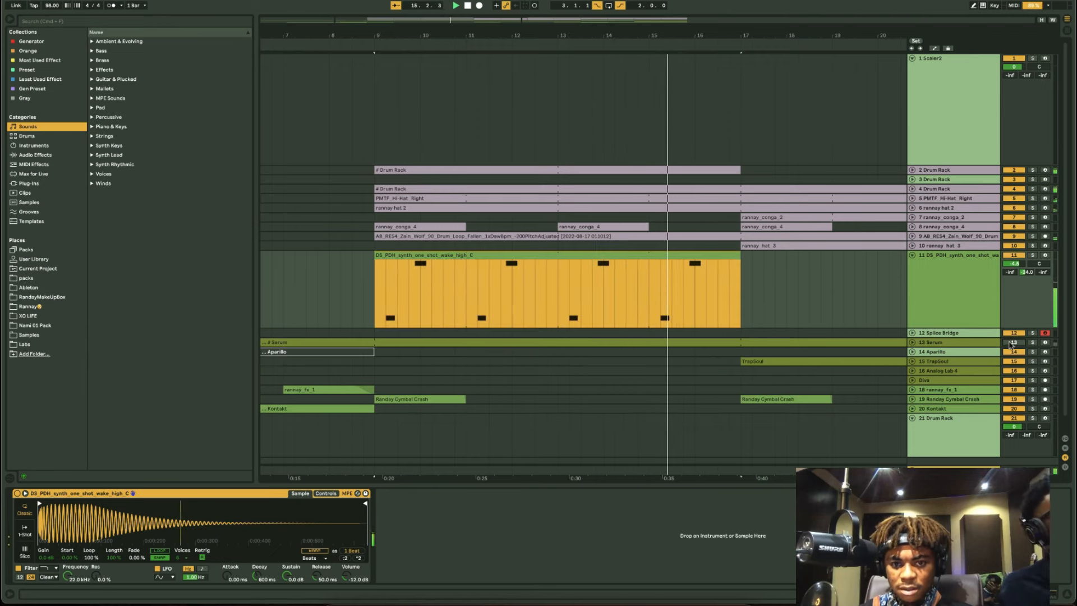
click(967, 288)
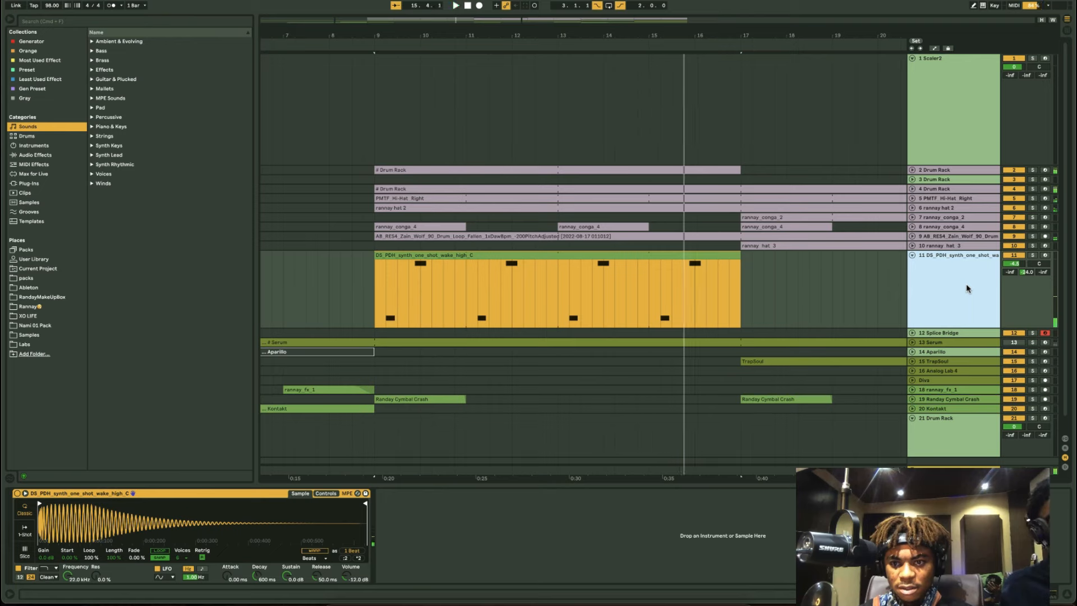
- Collapse the DS_PDH synth track to a single row in the arrangement
click(439, 255)
click(915, 257)
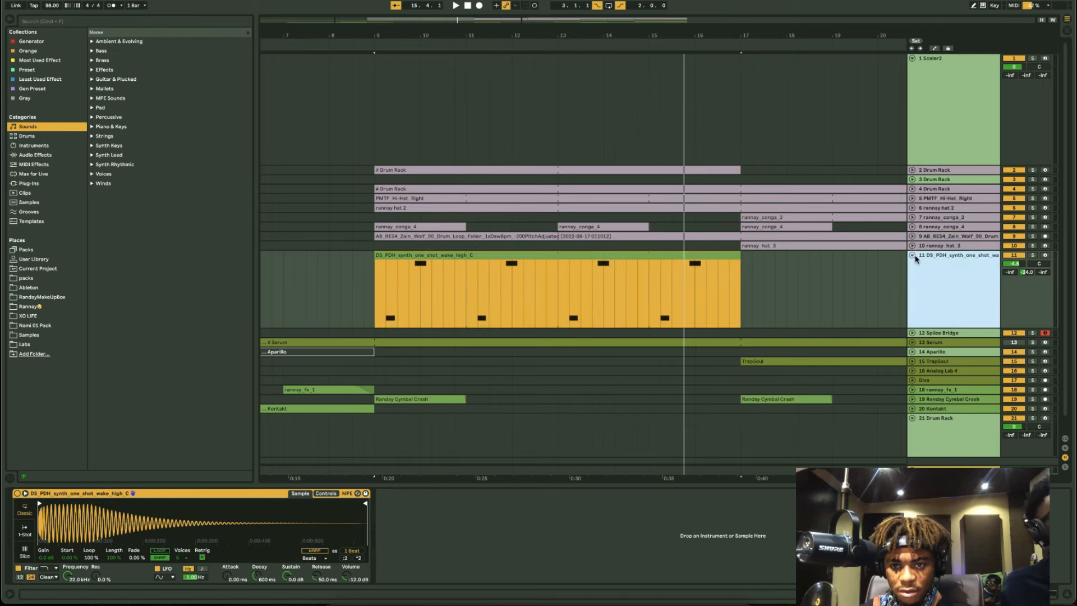
click(912, 256)
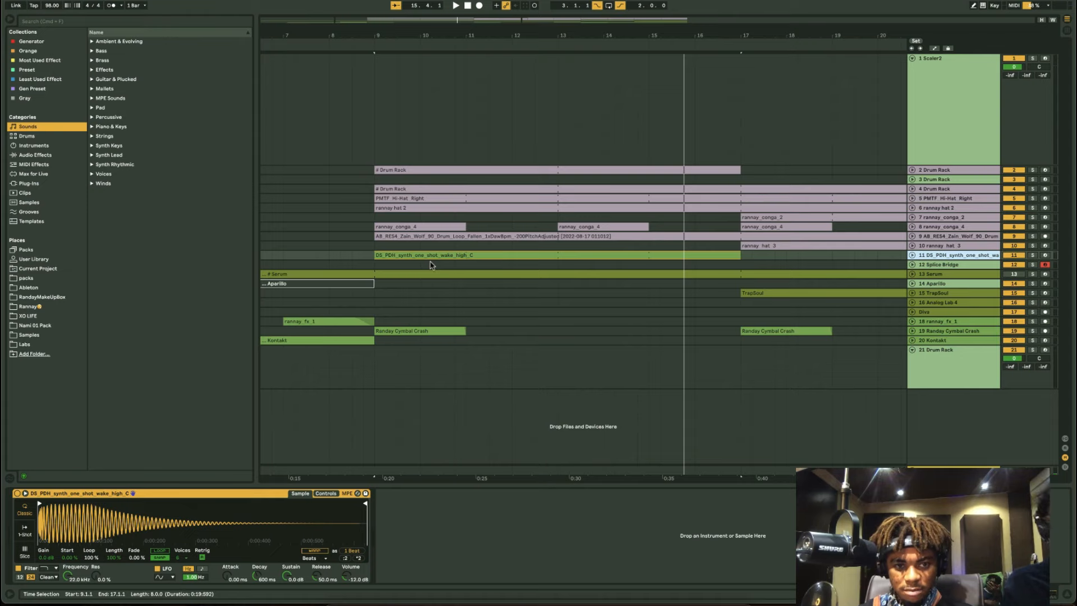
scroll(430, 265, up, 3)
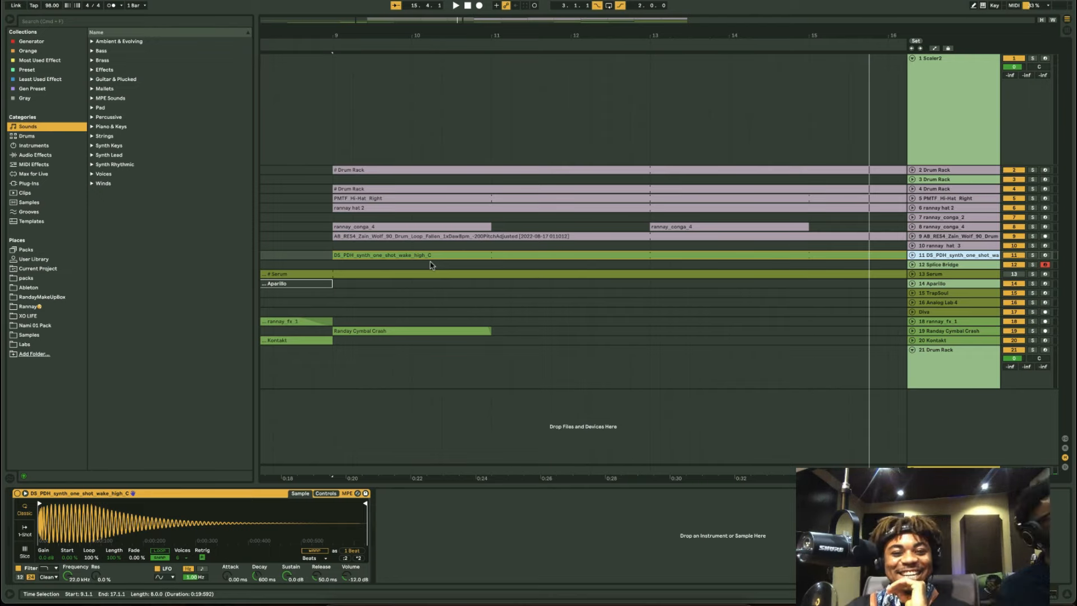
scroll(431, 265, down, 3)
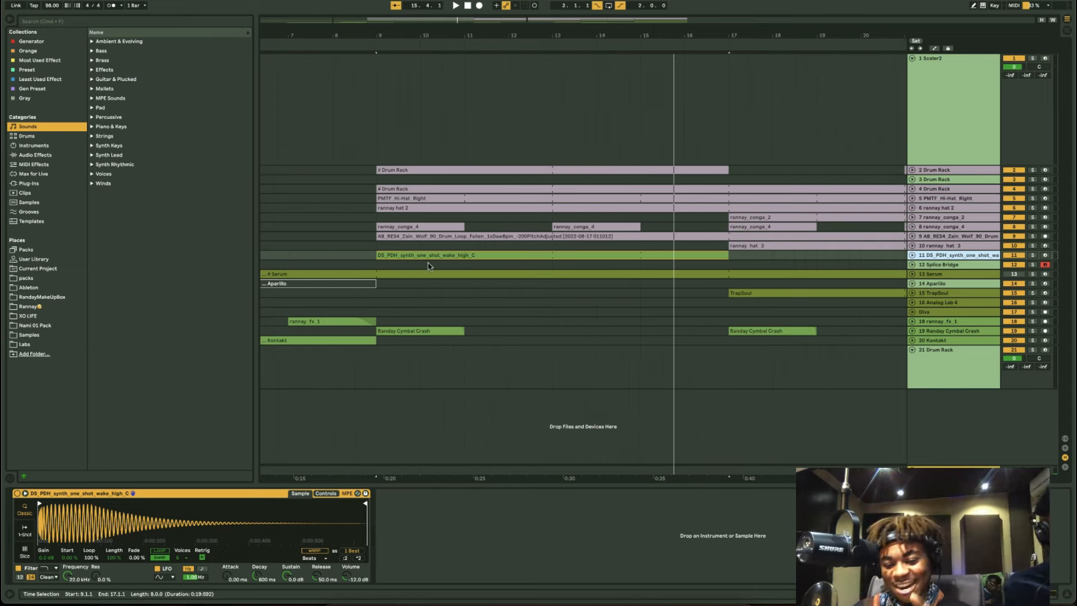